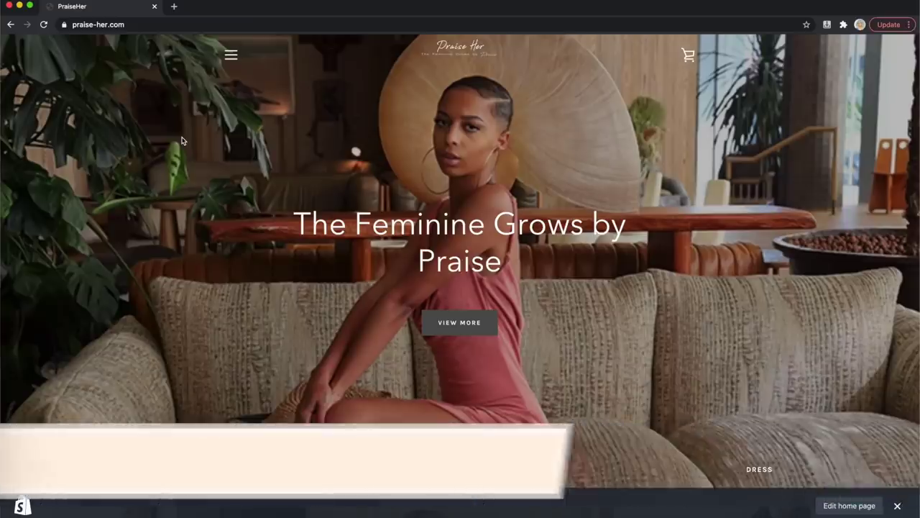
Examine the PraiseHer home page from hero banner to featured products, and open the Regal dress's product page
{"action": "scroll", "coordinate": [222, 239], "scroll_direction": "down", "scroll_amount": 1}
{"action": "scroll", "coordinate": [222, 239], "scroll_direction": "up", "scroll_amount": 1}
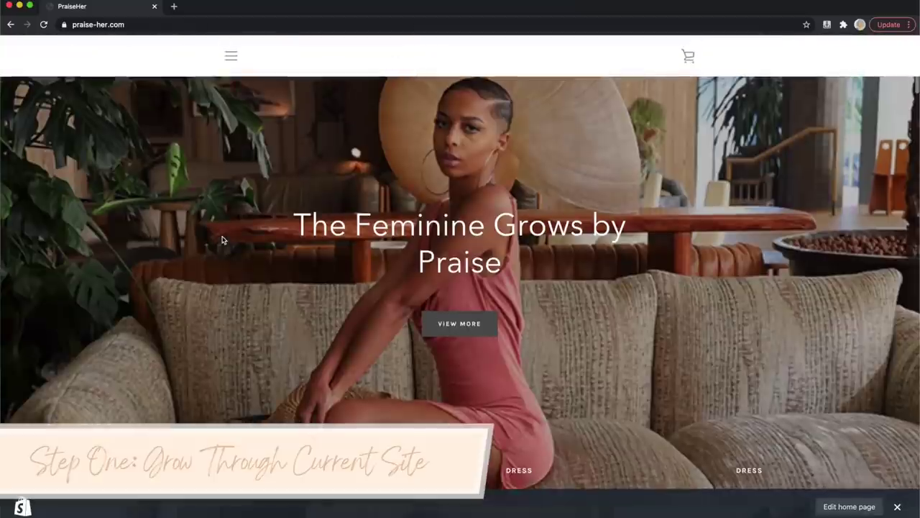
{"action": "scroll", "coordinate": [222, 240], "scroll_direction": "down", "scroll_amount": 5}
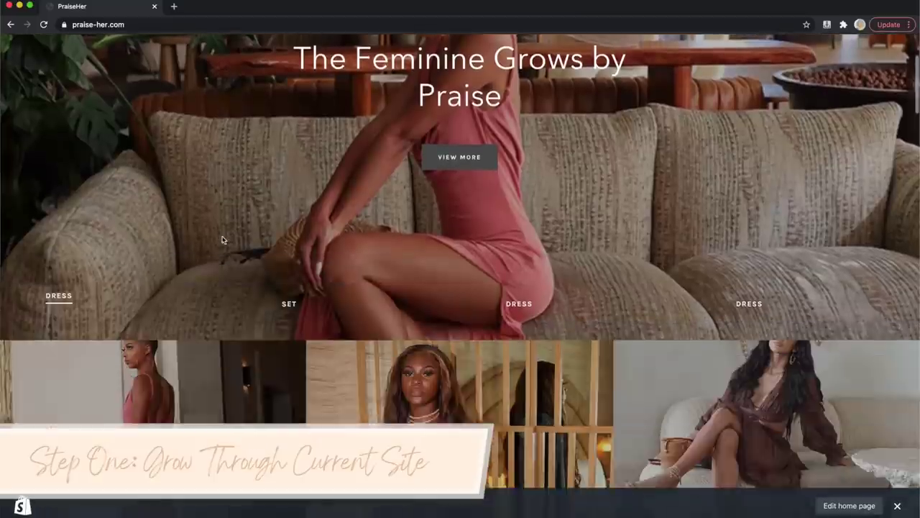
{"action": "scroll", "coordinate": [223, 240], "scroll_direction": "down", "scroll_amount": 1}
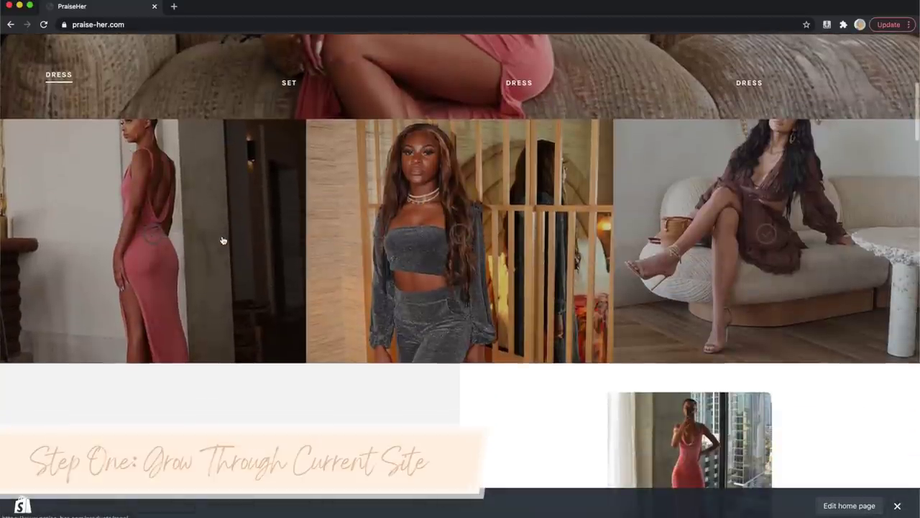
{"action": "scroll", "coordinate": [223, 240], "scroll_direction": "down", "scroll_amount": 1}
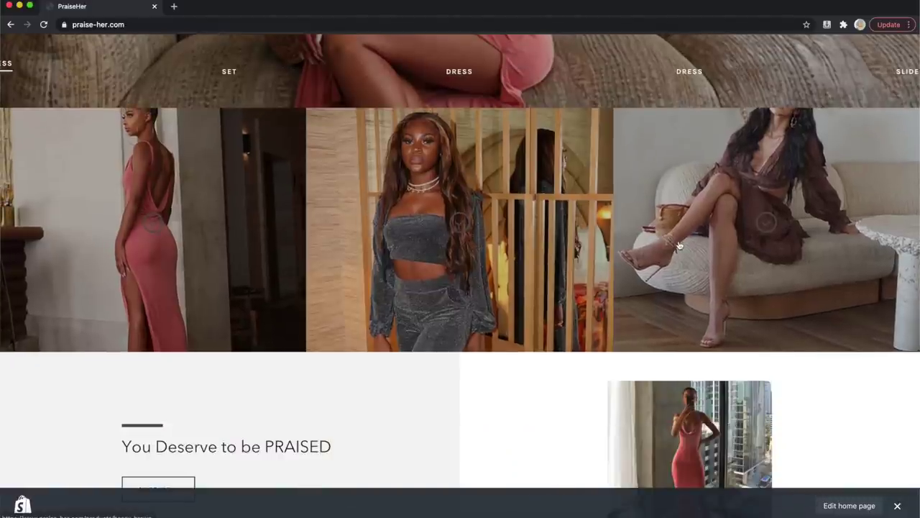
{"action": "scroll", "coordinate": [679, 245], "scroll_direction": "down", "scroll_amount": 5}
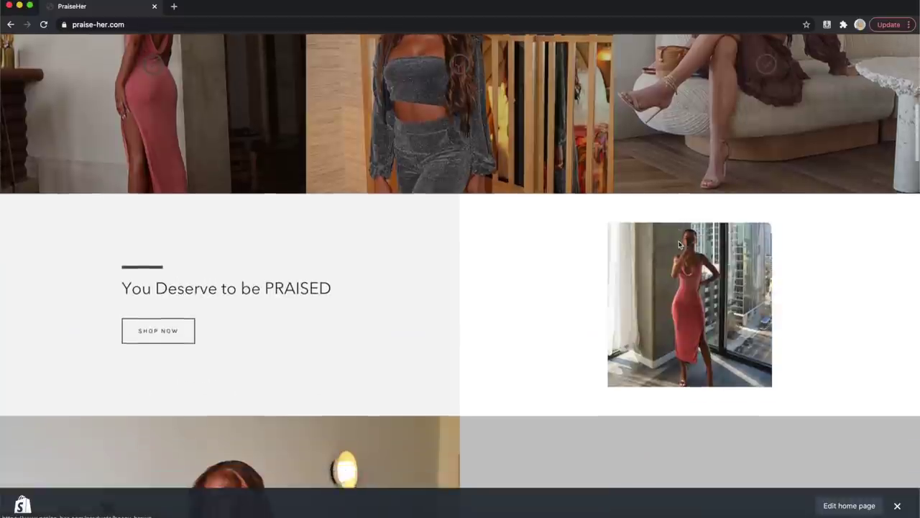
{"action": "scroll", "coordinate": [678, 245], "scroll_direction": "down", "scroll_amount": 4}
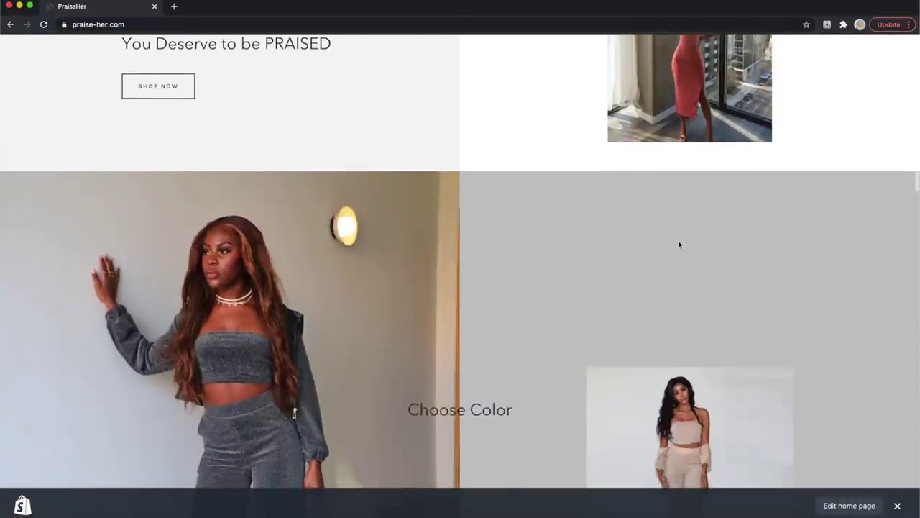
{"action": "scroll", "coordinate": [679, 245], "scroll_direction": "down", "scroll_amount": 10}
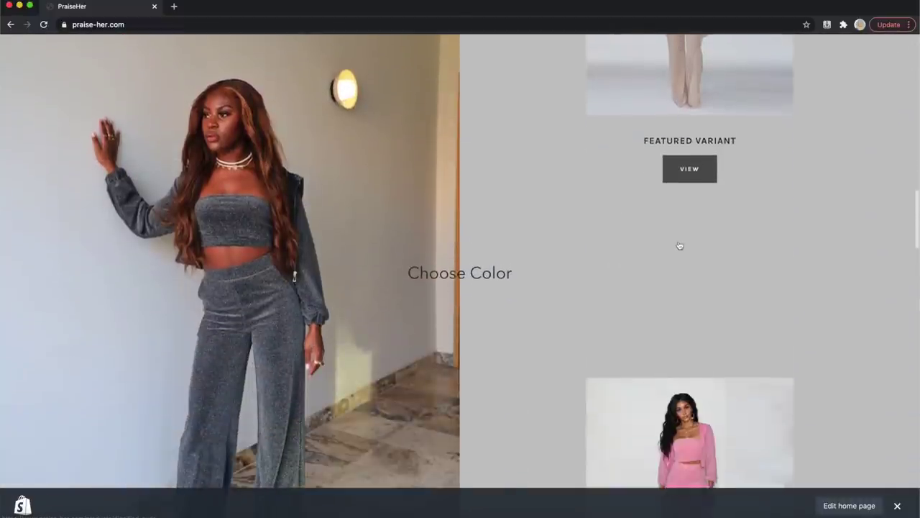
{"action": "scroll", "coordinate": [679, 245], "scroll_direction": "down", "scroll_amount": 12}
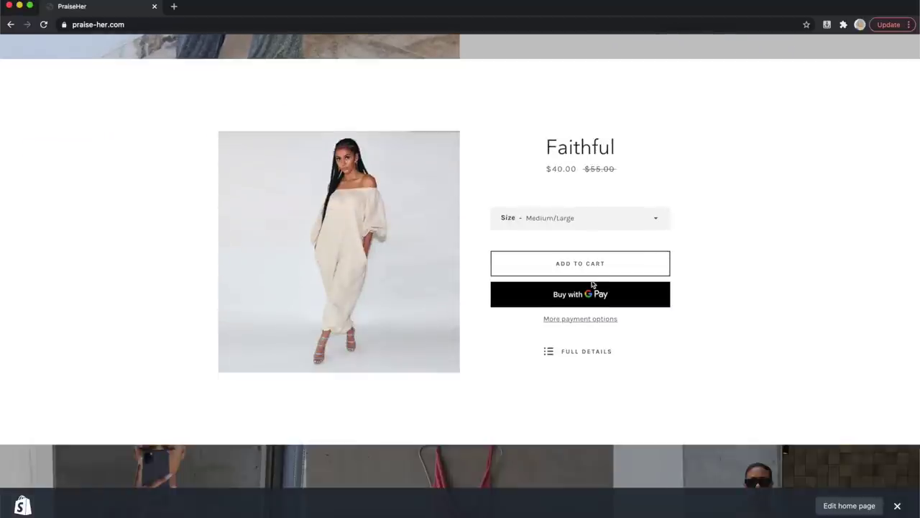
{"action": "scroll", "coordinate": [592, 284], "scroll_direction": "down", "scroll_amount": 10}
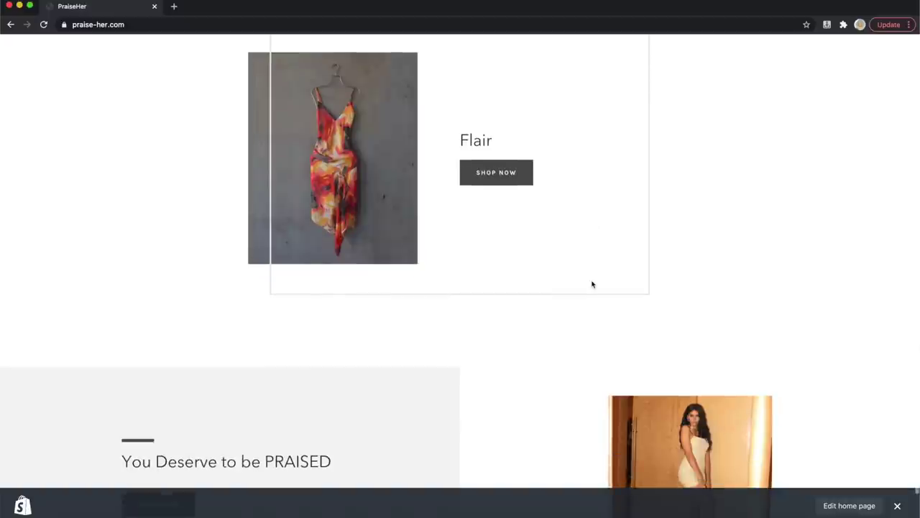
{"action": "scroll", "coordinate": [593, 285], "scroll_direction": "down", "scroll_amount": 5}
{"action": "scroll", "coordinate": [592, 283], "scroll_direction": "up", "scroll_amount": 20}
{"action": "scroll", "coordinate": [592, 284], "scroll_direction": "up", "scroll_amount": 5}
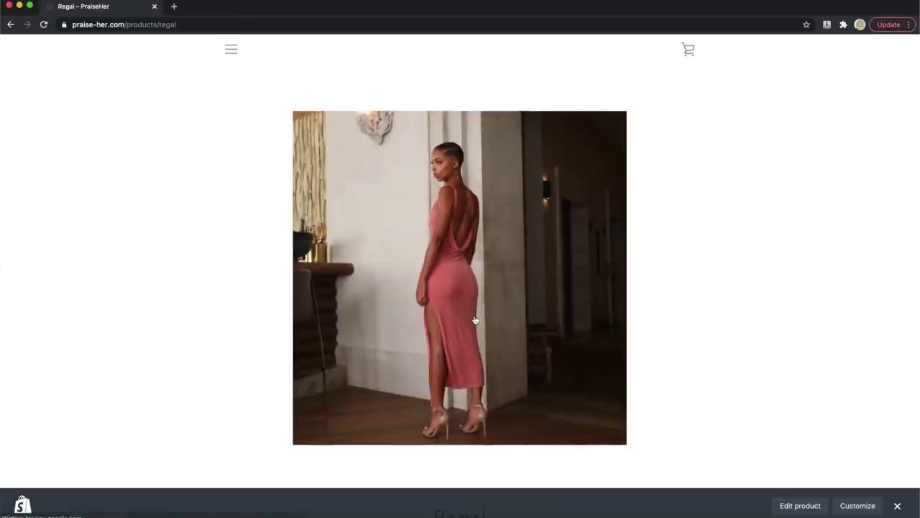
Examine the Regal product page, including its purchase options, description, size table, photos and customer reviews
{"action": "scroll", "coordinate": [474, 320], "scroll_direction": "down", "scroll_amount": 5}
{"action": "scroll", "coordinate": [475, 320], "scroll_direction": "down", "scroll_amount": 3}
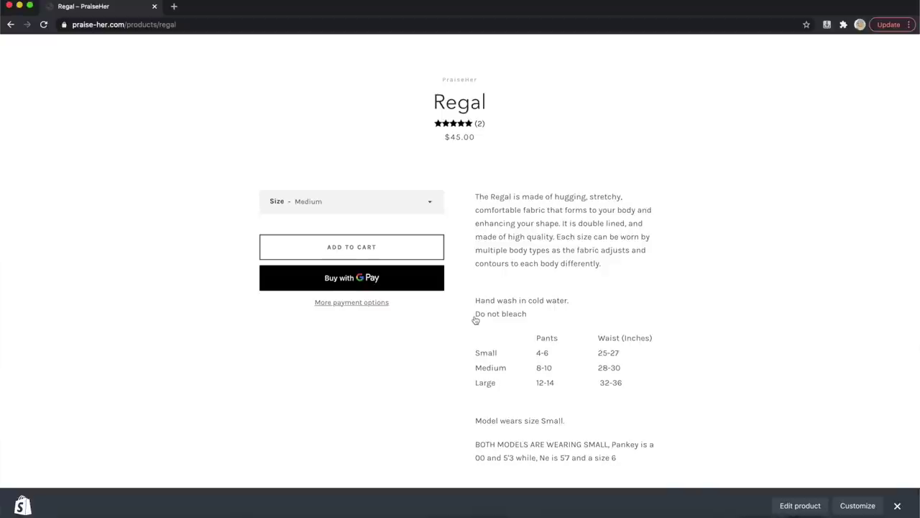
{"action": "scroll", "coordinate": [475, 320], "scroll_direction": "down", "scroll_amount": 3}
{"action": "scroll", "coordinate": [476, 320], "scroll_direction": "down", "scroll_amount": 7}
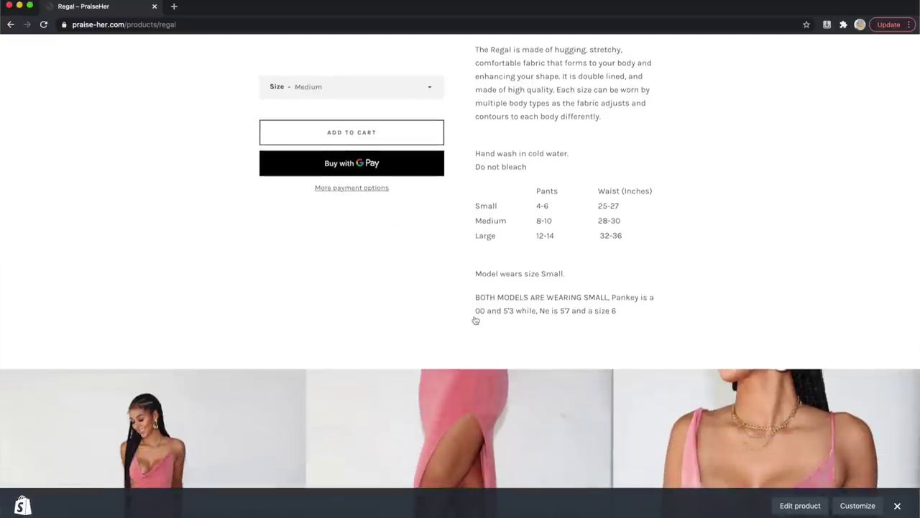
{"action": "scroll", "coordinate": [476, 320], "scroll_direction": "down", "scroll_amount": 4}
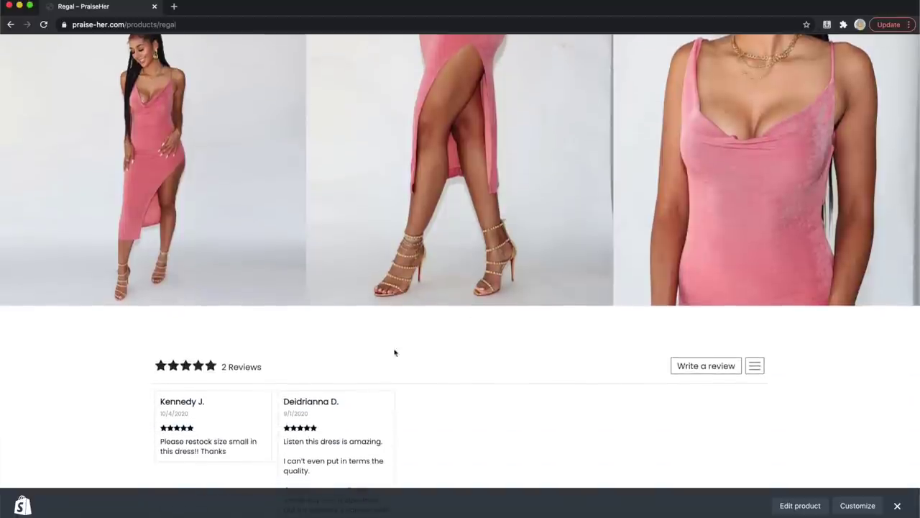
{"action": "scroll", "coordinate": [424, 362], "scroll_direction": "down", "scroll_amount": 2}
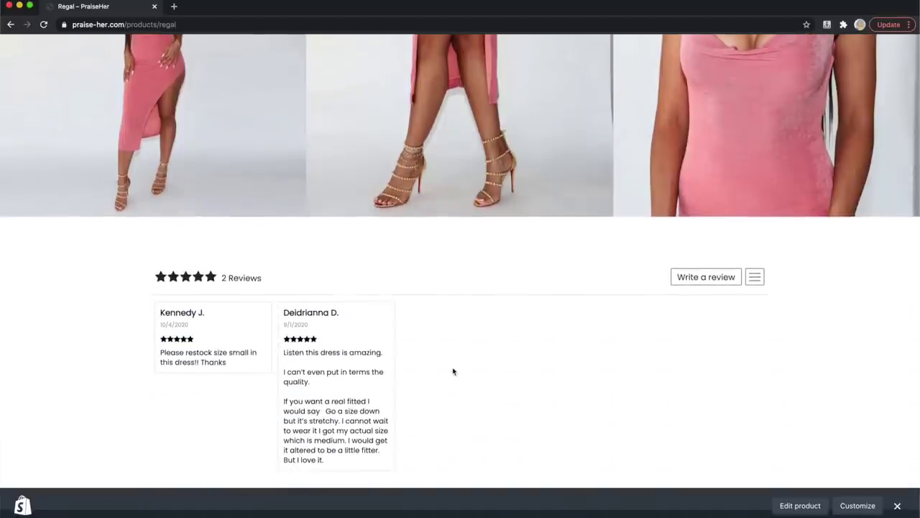
{"action": "scroll", "coordinate": [453, 371], "scroll_direction": "up", "scroll_amount": 15}
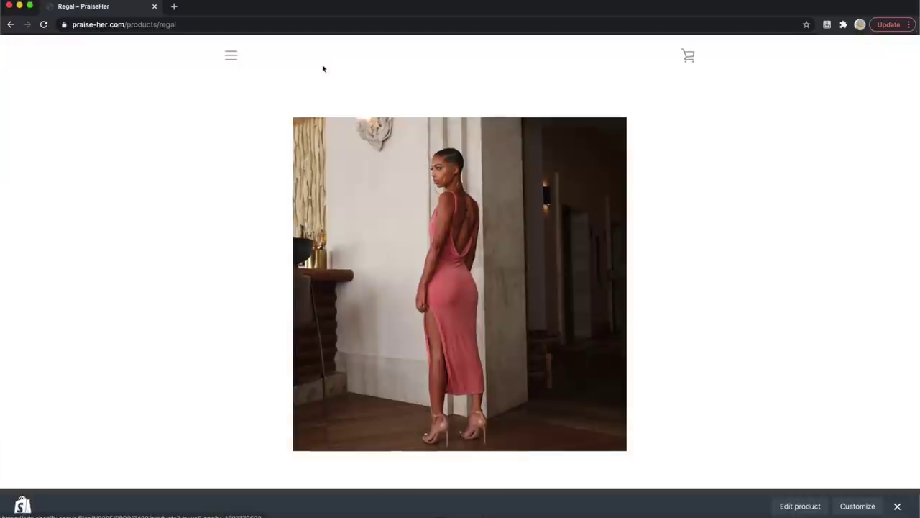
Open the store's All Products collection and look through the product grid
{"action": "left_click", "coordinate": [232, 56]}
{"action": "left_click", "coordinate": [460, 142]}
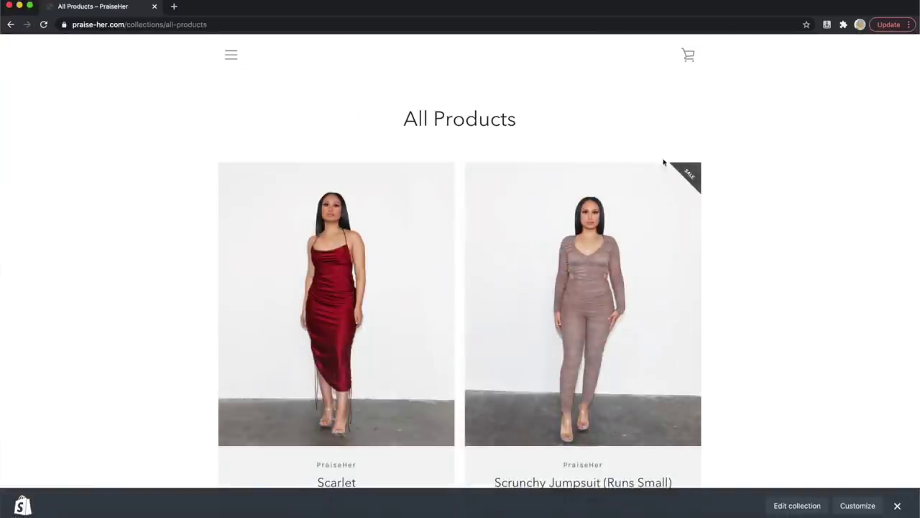
{"action": "scroll", "coordinate": [777, 207], "scroll_direction": "down", "scroll_amount": 4}
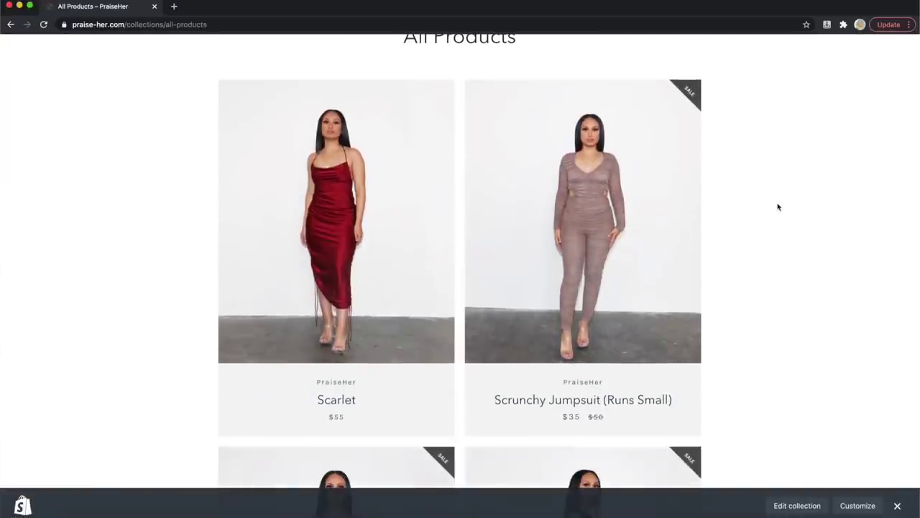
{"action": "scroll", "coordinate": [778, 207], "scroll_direction": "down", "scroll_amount": 8}
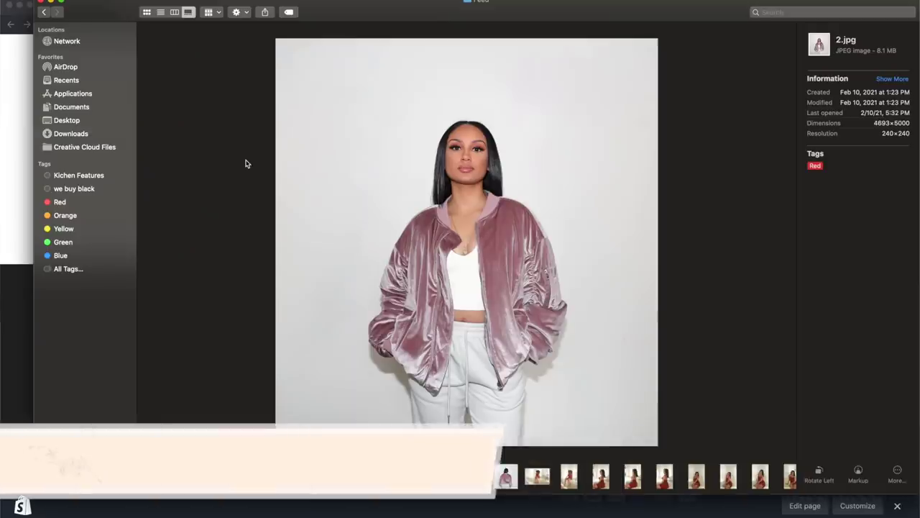
Switch to Finder and look through the raw photos in the Feed folder, from 2.jpg to image 37
{"action": "key", "text": "Right"}
{"action": "key", "text": "Right"}
{"action": "key", "text": "Left"}
{"action": "key", "text": "Right"}
{"action": "key", "text": "Right"}
{"action": "key", "text": "Right"}
{"action": "key", "text": "Right"}
{"action": "key", "text": "Right"}
{"action": "key", "text": "Right"}
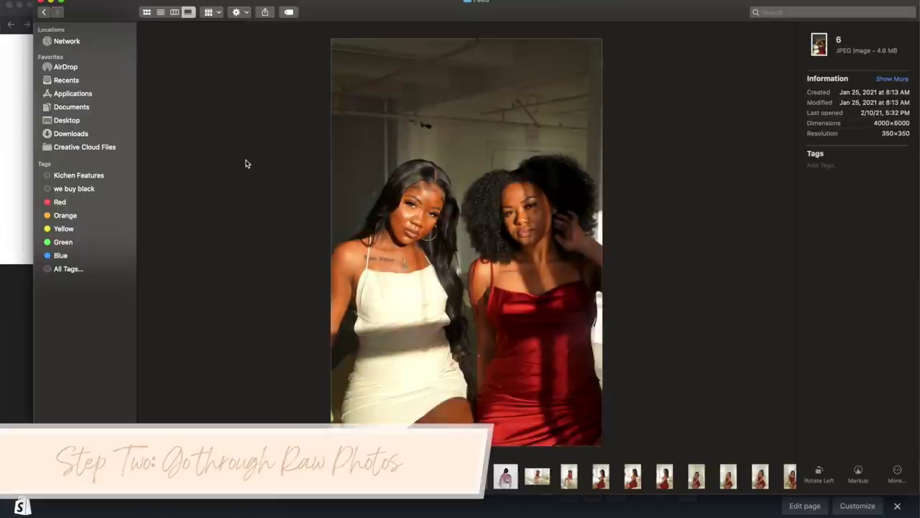
{"action": "key", "text": "Right"}
{"action": "key", "text": "Right"}
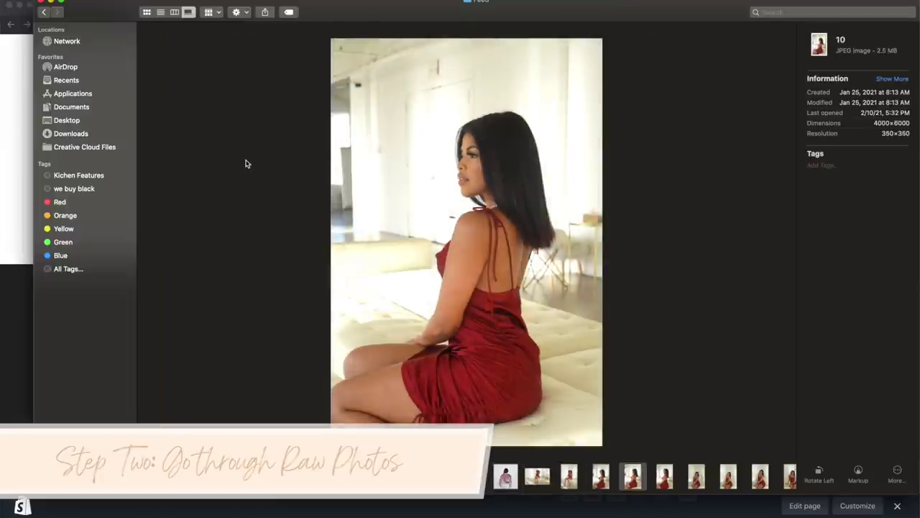
{"action": "key", "text": "Right"}
{"action": "key", "text": "Right"}
{"action": "key", "text": "Right"}
{"action": "key", "text": "Right"}
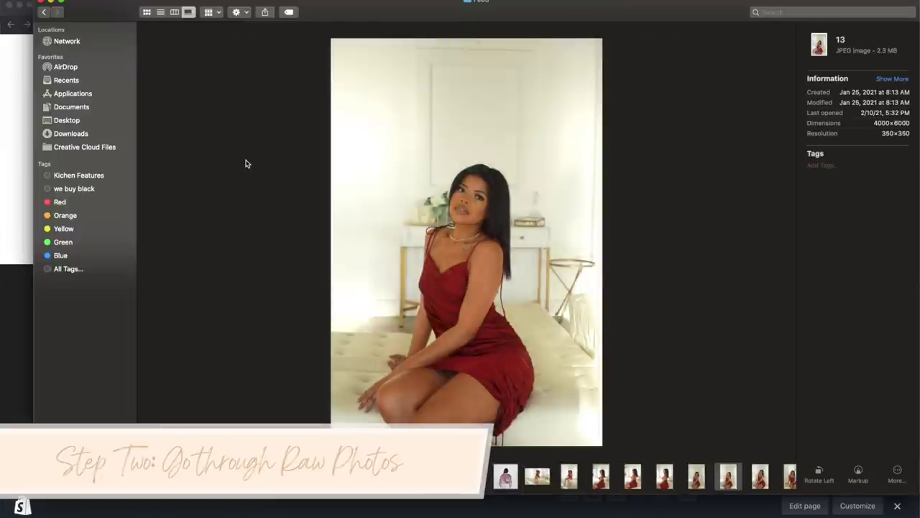
{"action": "key", "text": "Right"}
{"action": "key", "text": "Right"}
{"action": "key", "text": "Right"}
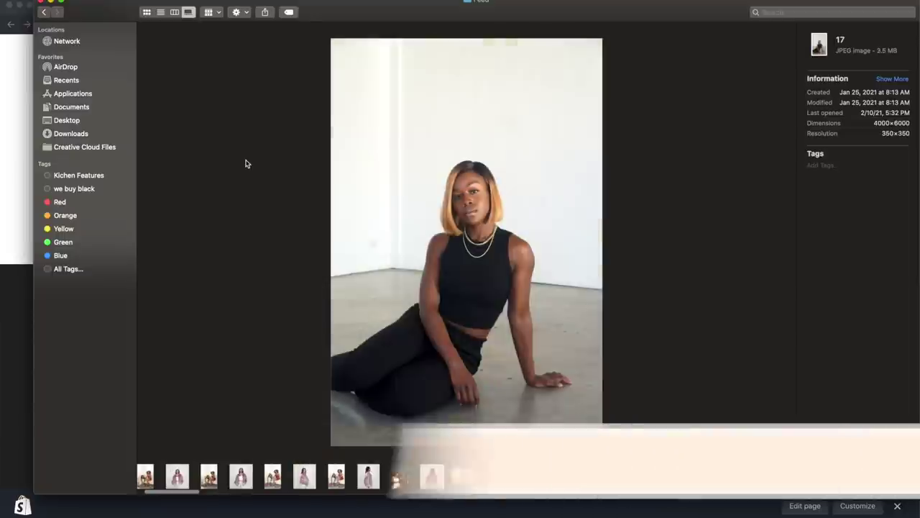
{"action": "key", "text": "Right"}
{"action": "key", "text": "Right"}
{"action": "key", "text": "Right"}
{"action": "key", "text": "Right"}
{"action": "key", "text": "Right"}
{"action": "key", "text": "Right"}
{"action": "key", "text": "Right"}
{"action": "key", "text": "Right"}
{"action": "key", "text": "Right"}
{"action": "key", "text": "Right"}
{"action": "key", "text": "Right"}
{"action": "key", "text": "Right"}
{"action": "key", "text": "Right"}
{"action": "key", "text": "Right"}
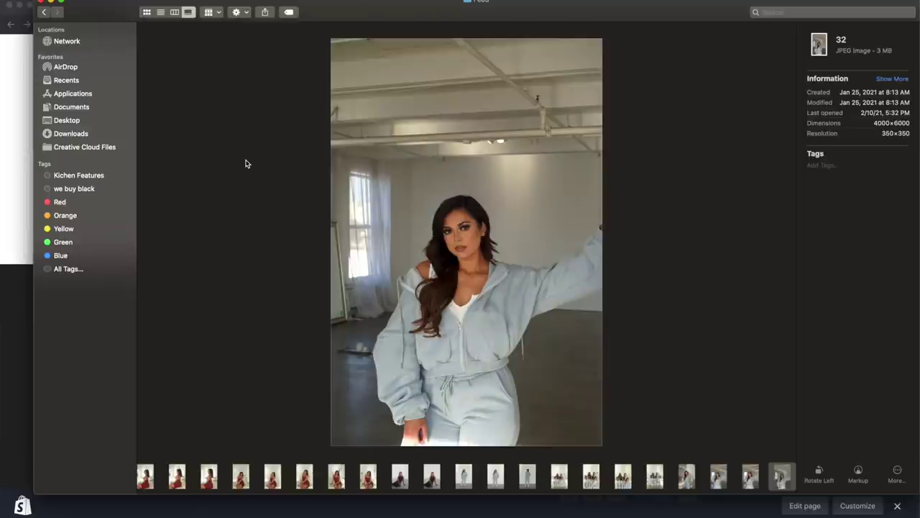
{"action": "key", "text": "Right"}
{"action": "key", "text": "Right"}
{"action": "key", "text": "Right"}
{"action": "key", "text": "Right"}
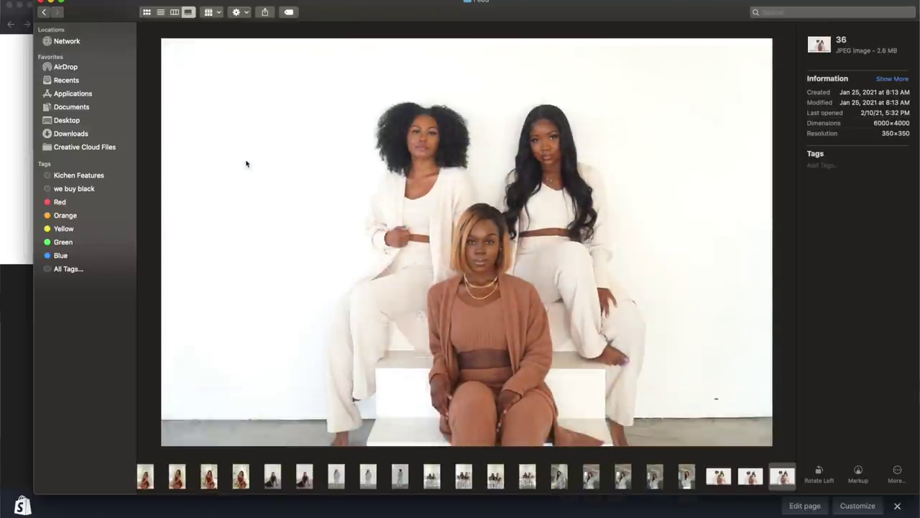
{"action": "key", "text": "Right"}
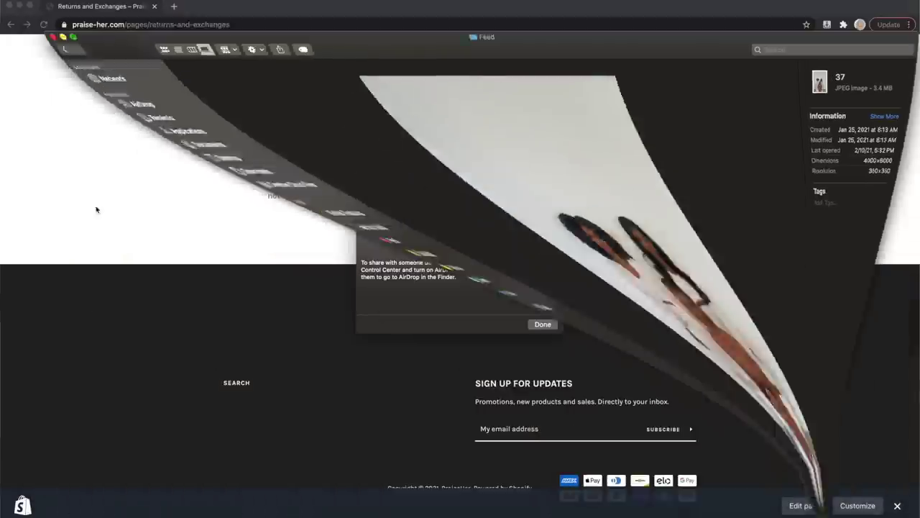
Browse the free themes in the Shopify theme store and open the Narrative theme in its Earthy style
{"action": "scroll", "coordinate": [587, 179], "scroll_direction": "down", "scroll_amount": 3}
{"action": "scroll", "coordinate": [587, 179], "scroll_direction": "down", "scroll_amount": 10}
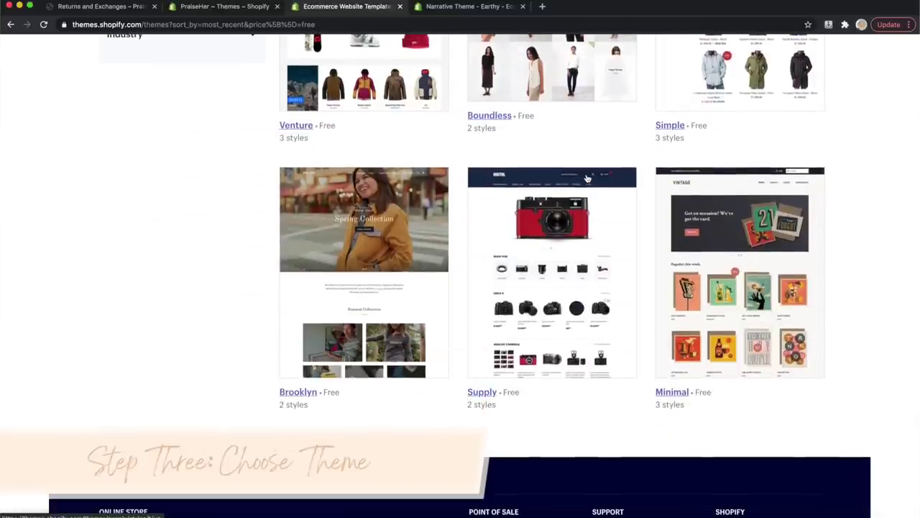
{"action": "scroll", "coordinate": [586, 177], "scroll_direction": "up", "scroll_amount": 15}
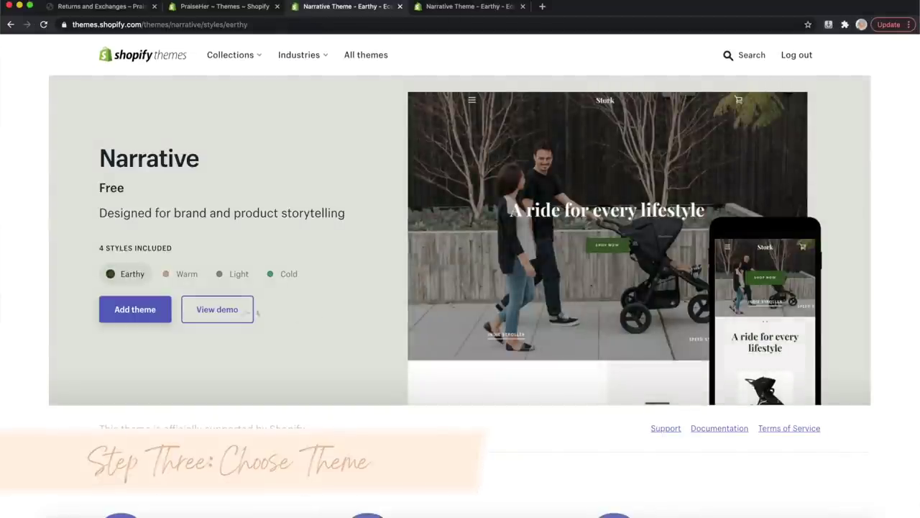
View the Narrative Earthy demo store, play its embedded stroller video and close the player
{"action": "left_click", "coordinate": [236, 312]}
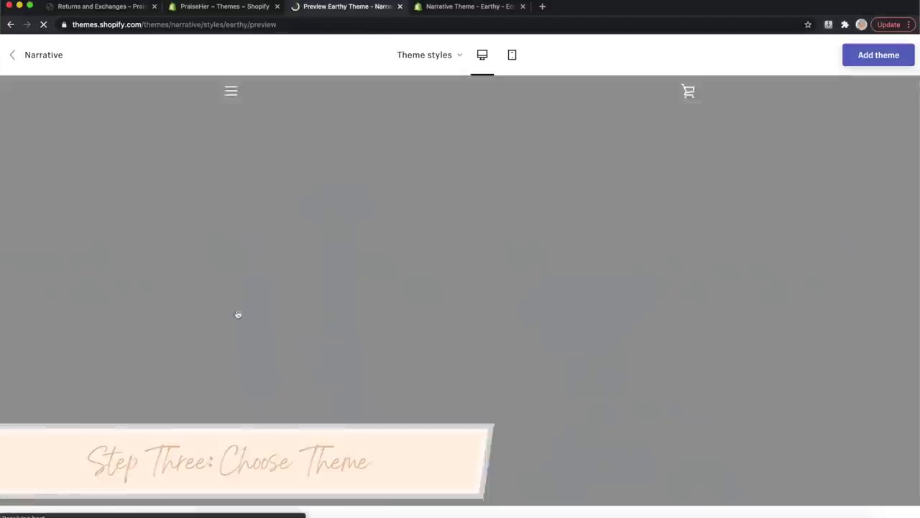
{"action": "scroll", "coordinate": [237, 313], "scroll_direction": "down", "scroll_amount": 10}
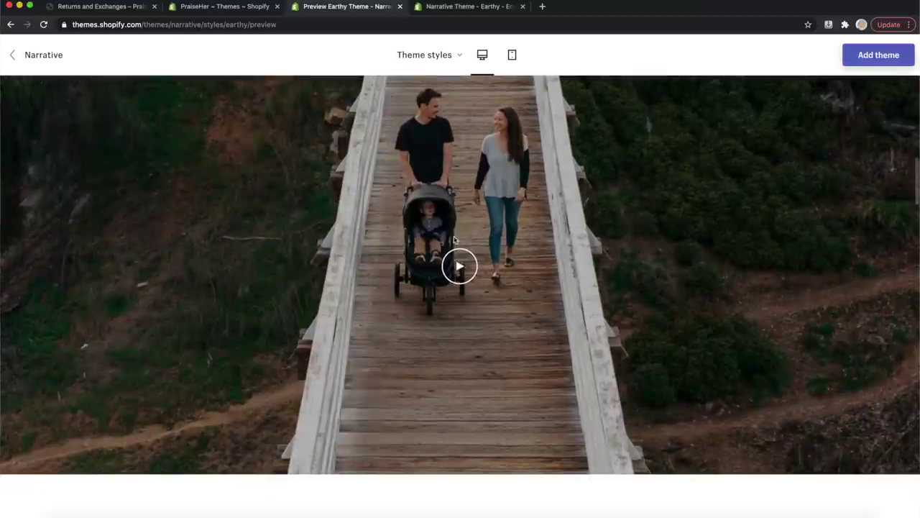
{"action": "left_click", "coordinate": [454, 267]}
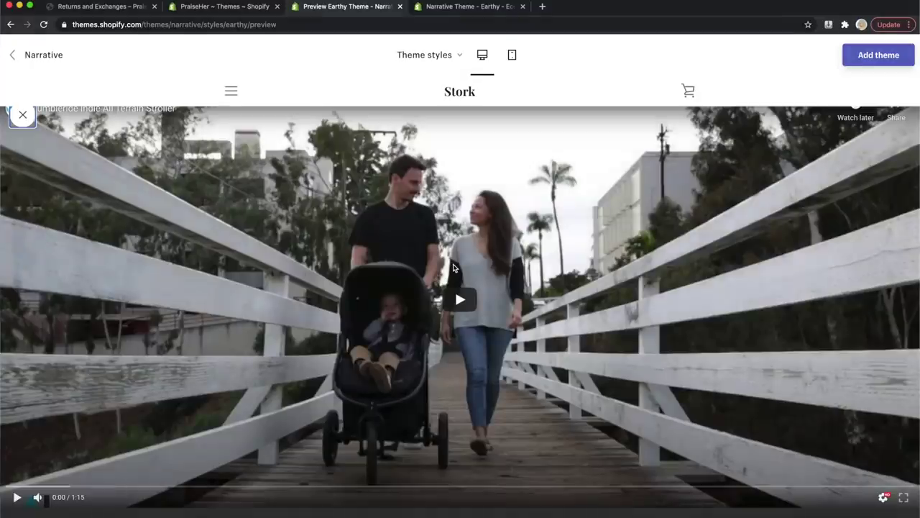
{"action": "left_click", "coordinate": [461, 297]}
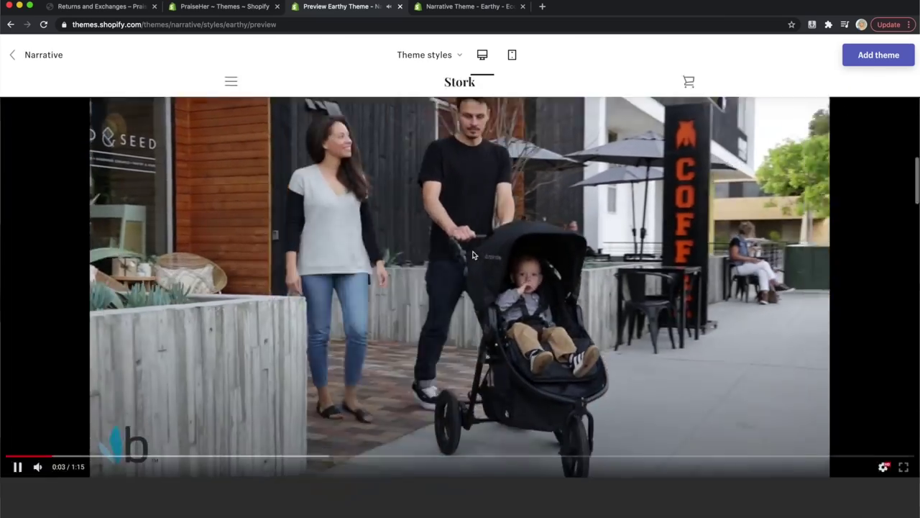
{"action": "key", "text": "Escape"}
{"action": "scroll", "coordinate": [475, 216], "scroll_direction": "down", "scroll_amount": 1}
Compare the demo's mobile and desktop previews, and start the embedded video in the mobile preview
{"action": "left_click", "coordinate": [513, 55]}
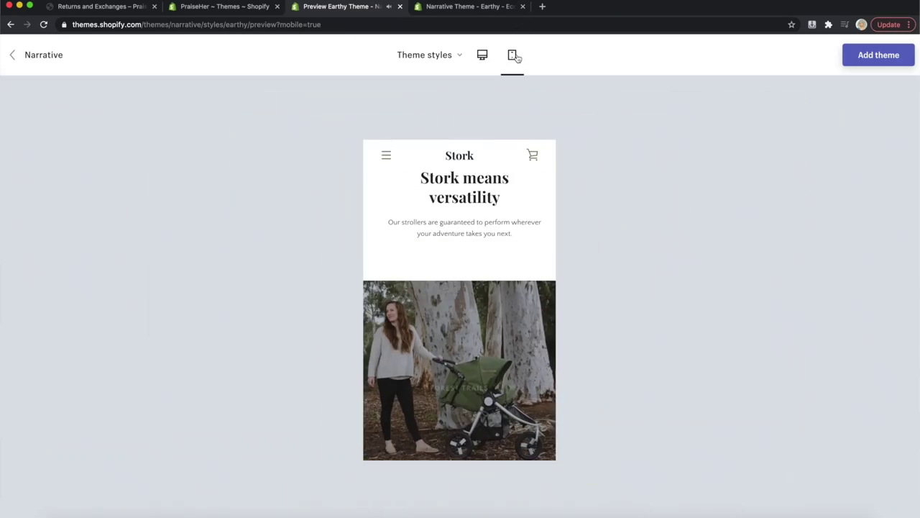
{"action": "left_click", "coordinate": [492, 57]}
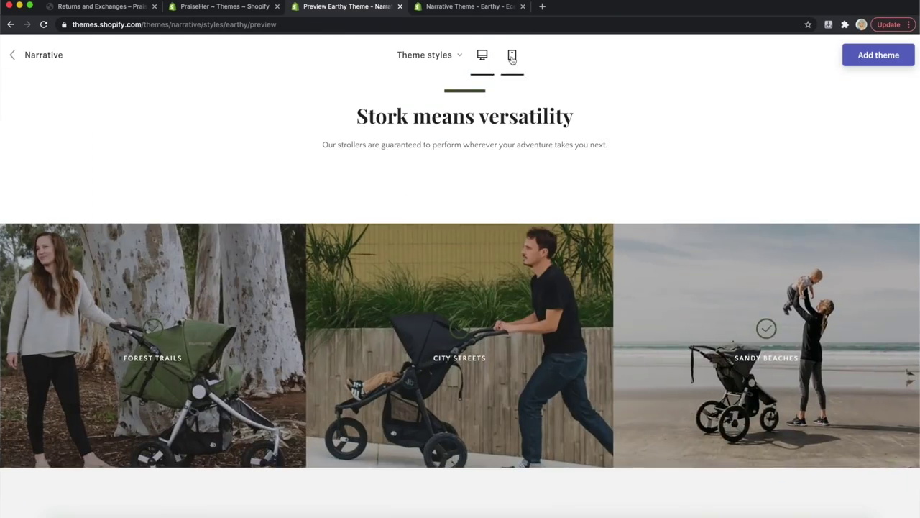
{"action": "left_click", "coordinate": [512, 57]}
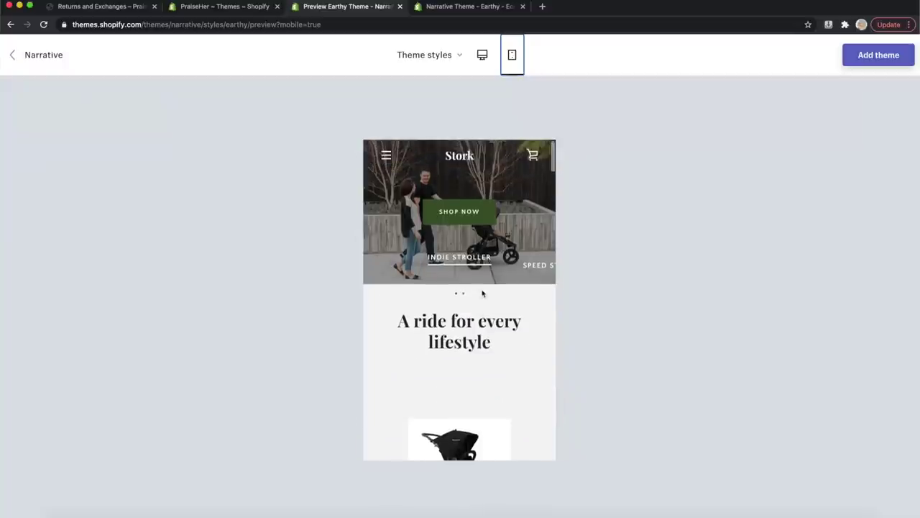
{"action": "scroll", "coordinate": [482, 293], "scroll_direction": "down", "scroll_amount": 10}
{"action": "left_click", "coordinate": [461, 268]}
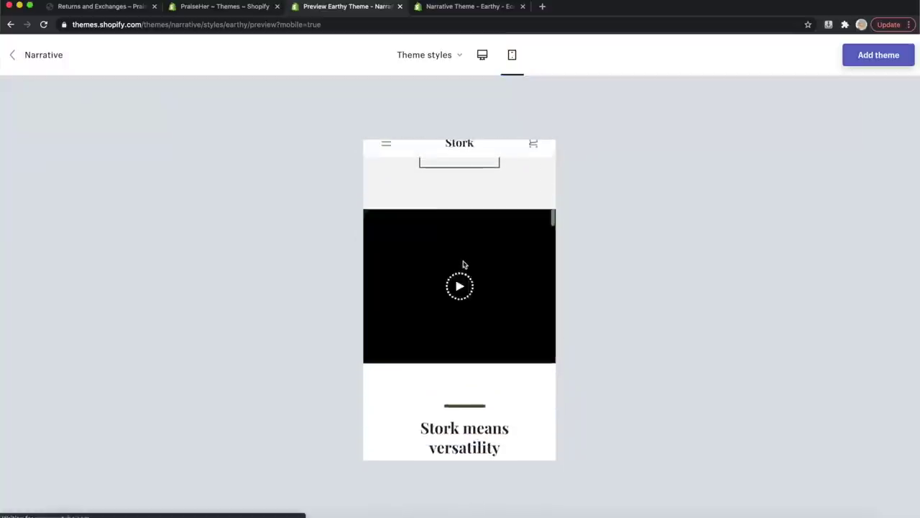
Examine the placeholder sections of the Narrative home page in the theme editor, from the slideshow to the testimonials
{"action": "left_click", "coordinate": [379, 372]}
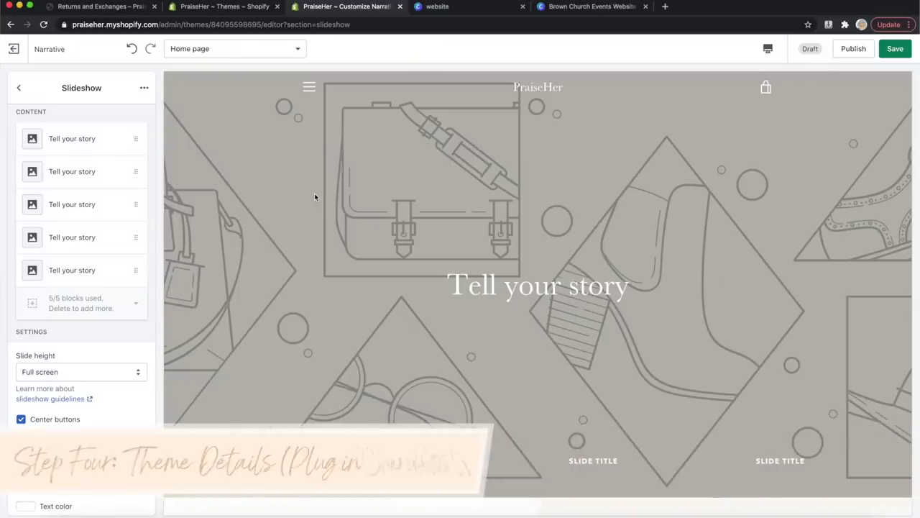
{"action": "scroll", "coordinate": [394, 191], "scroll_direction": "down", "scroll_amount": 5}
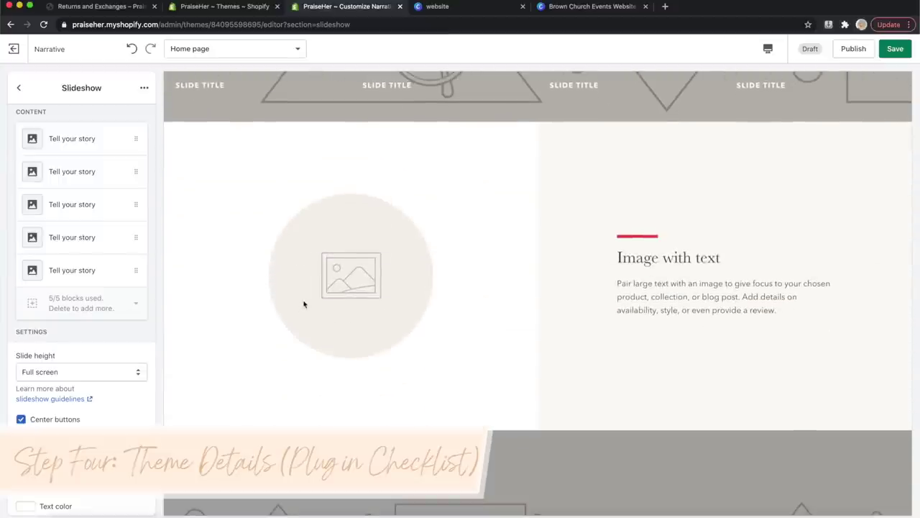
{"action": "scroll", "coordinate": [304, 305], "scroll_direction": "down", "scroll_amount": 5}
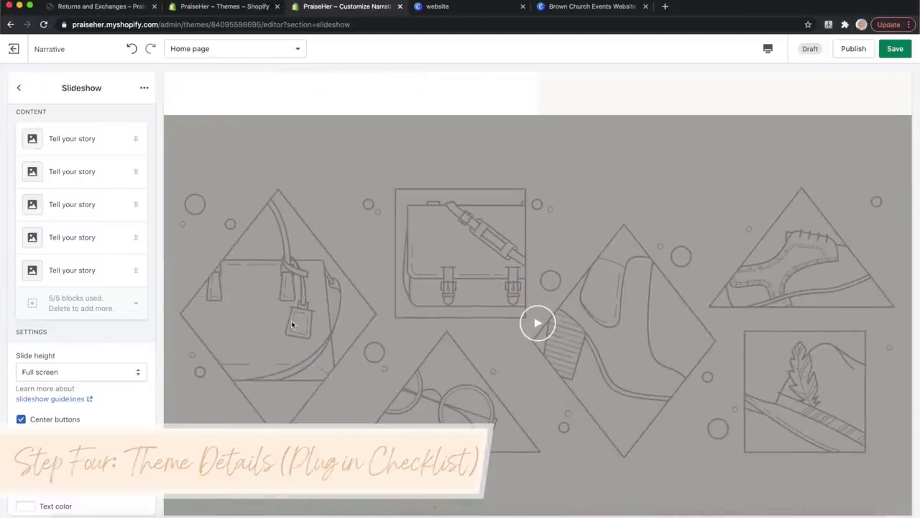
{"action": "scroll", "coordinate": [291, 325], "scroll_direction": "down", "scroll_amount": 5}
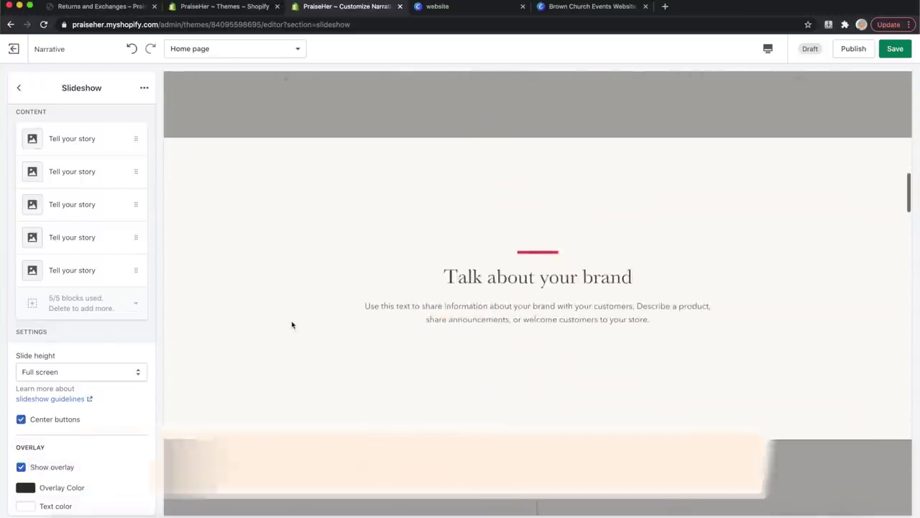
{"action": "scroll", "coordinate": [291, 322], "scroll_direction": "down", "scroll_amount": 3}
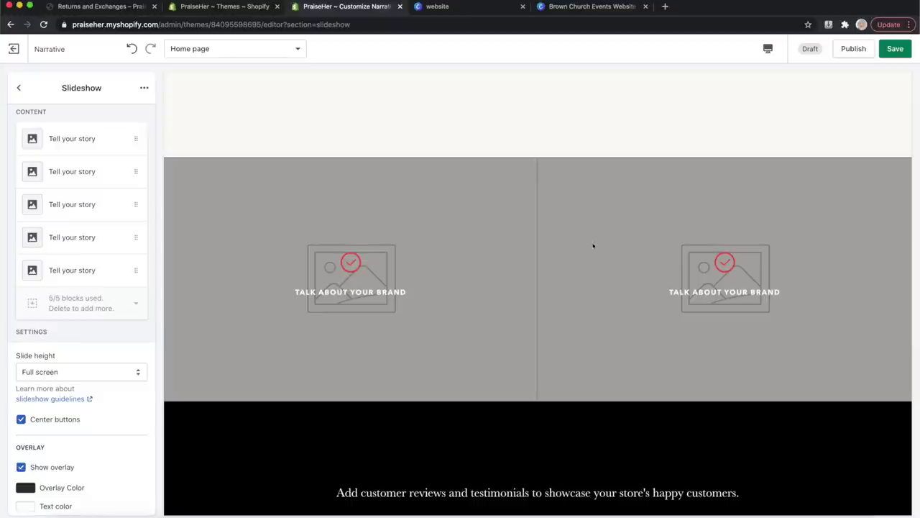
{"action": "scroll", "coordinate": [234, 268], "scroll_direction": "down", "scroll_amount": 1}
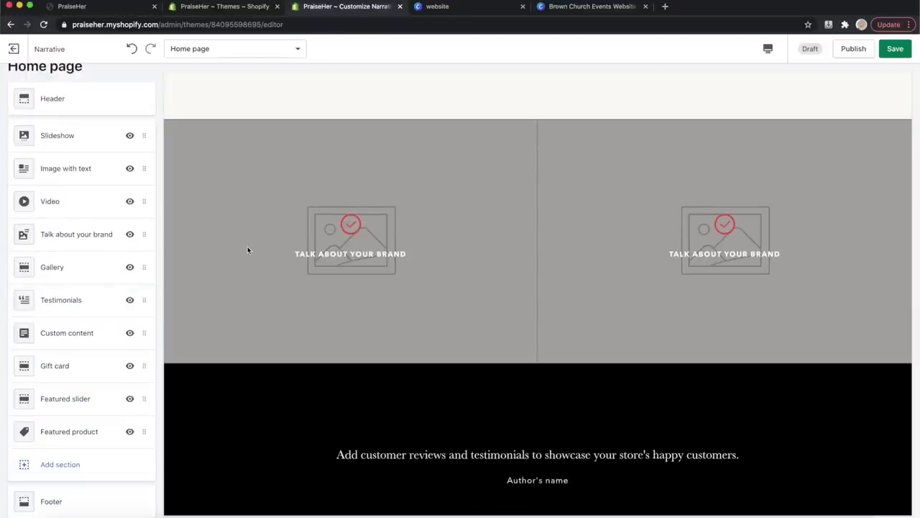
Add a third image block to the home page's Gallery section, save, and move the section above Talk about your brand
{"action": "left_click", "coordinate": [144, 334]}
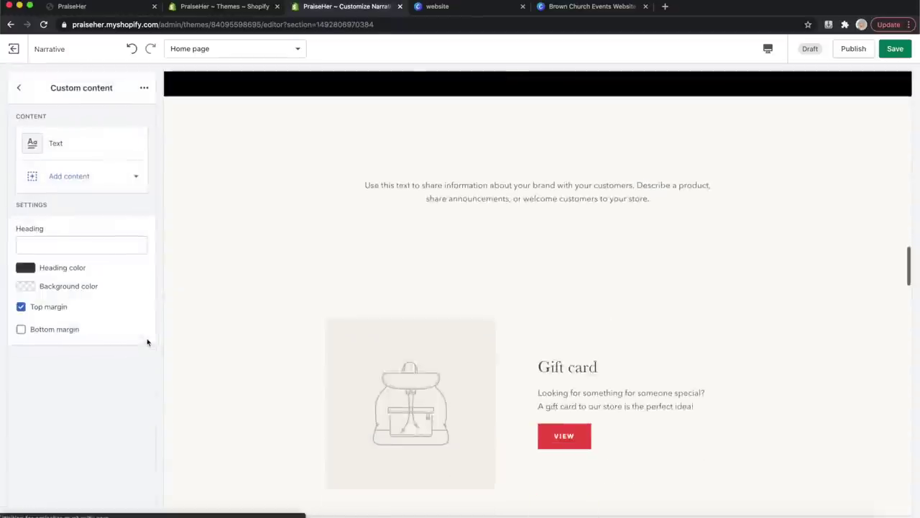
{"action": "left_click", "coordinate": [82, 302]}
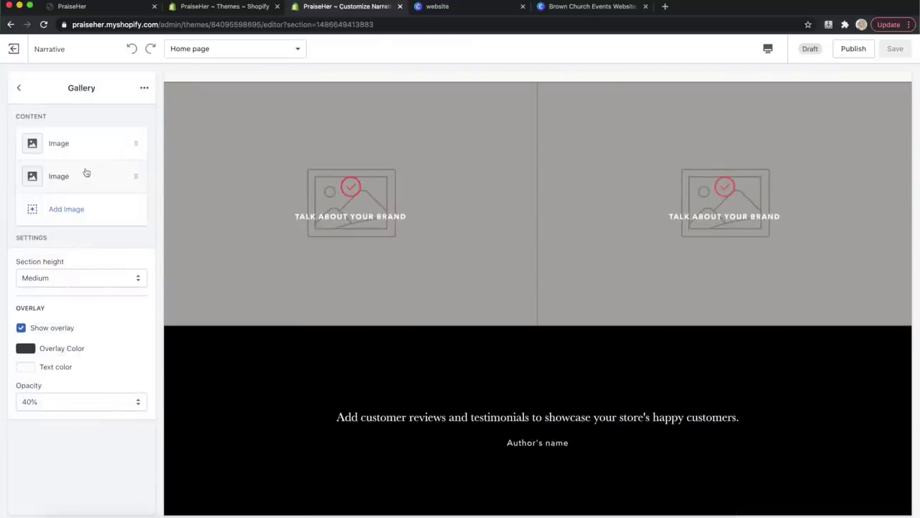
{"action": "left_click", "coordinate": [80, 210]}
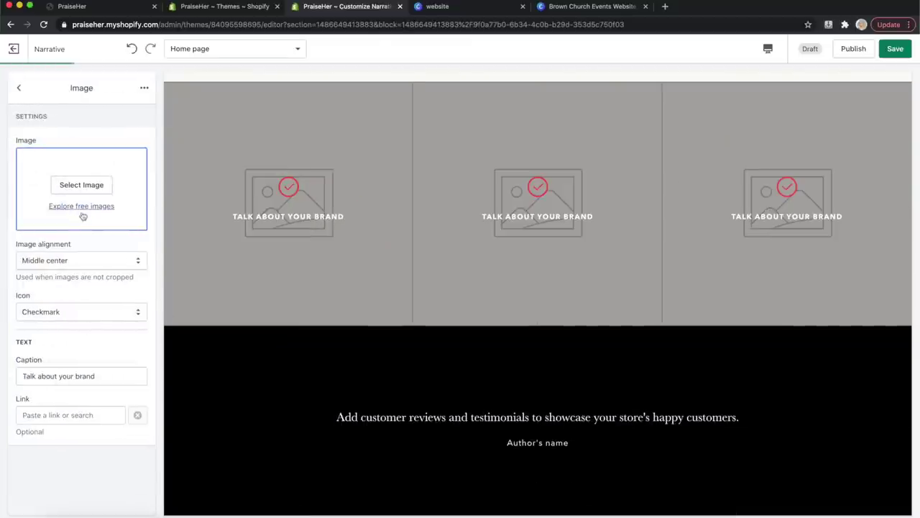
{"action": "left_click", "coordinate": [230, 184]}
{"action": "key", "text": "super+s"}
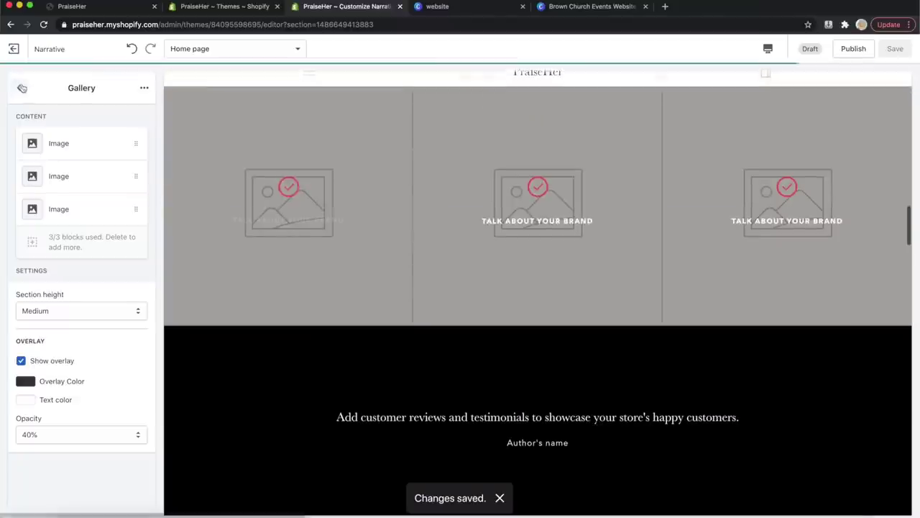
{"action": "left_click", "coordinate": [19, 87]}
{"action": "left_click_drag", "start_coordinate": [143, 292], "coordinate": [142, 262]}
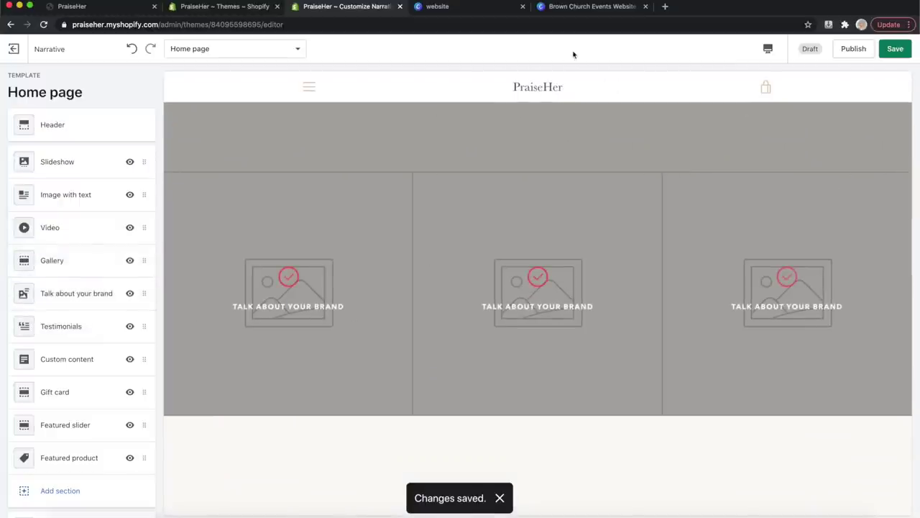
Compare the home page's mobile and desktop previews and look through the mobile layout from the slideshow to the gift card
{"action": "left_click", "coordinate": [768, 50]}
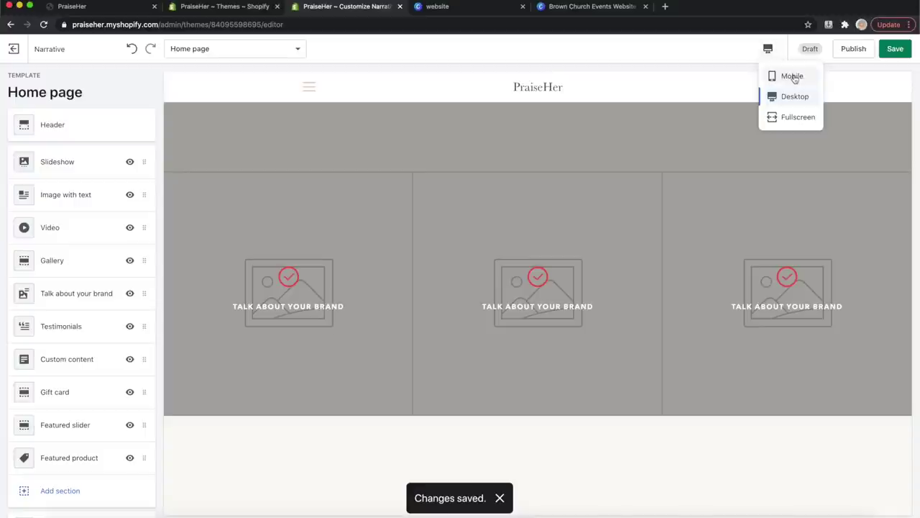
{"action": "left_click", "coordinate": [793, 76]}
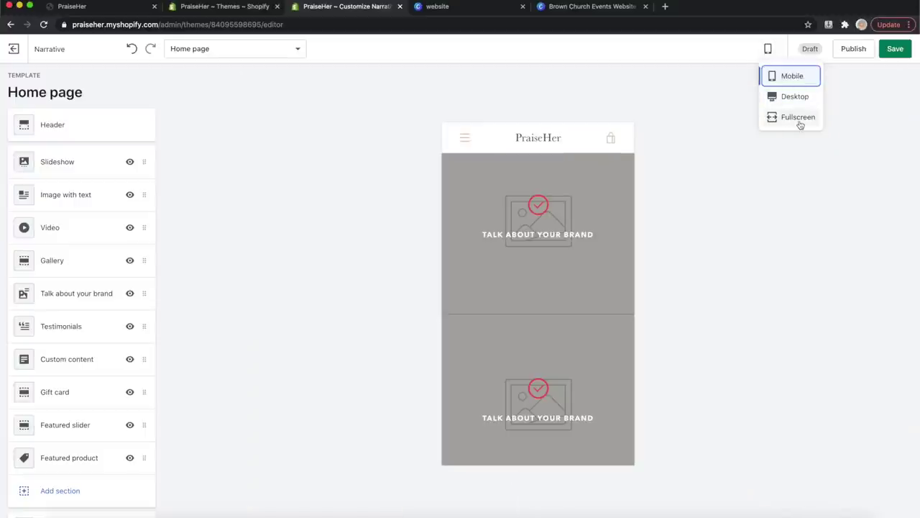
{"action": "left_click", "coordinate": [798, 118]}
{"action": "left_click", "coordinate": [793, 100]}
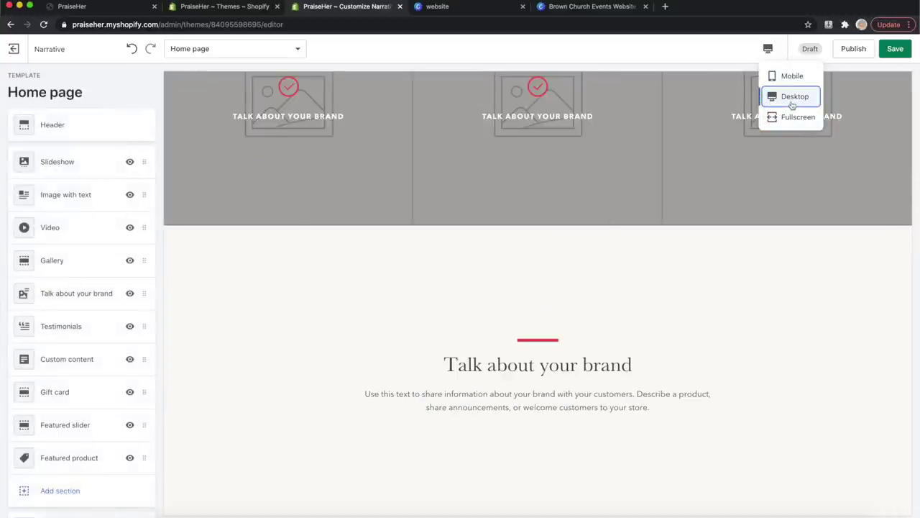
{"action": "left_click", "coordinate": [791, 76]}
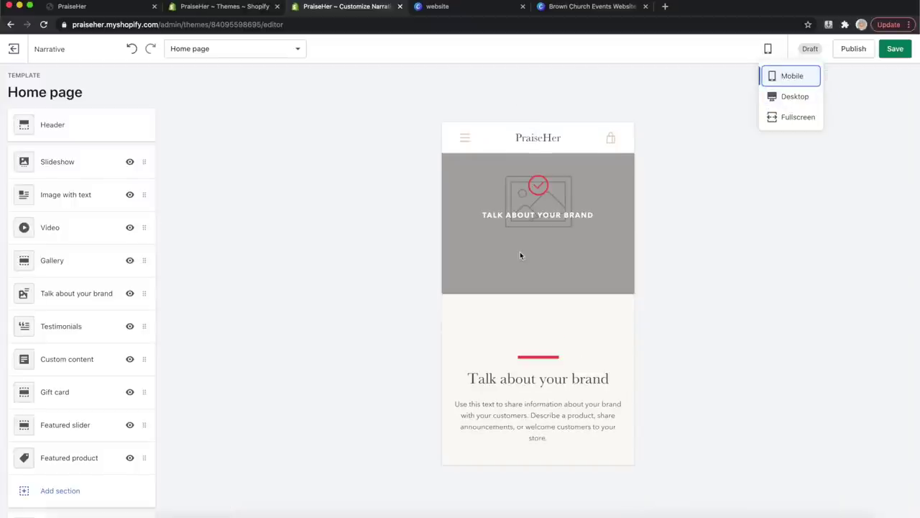
{"action": "scroll", "coordinate": [520, 255], "scroll_direction": "down", "scroll_amount": 10}
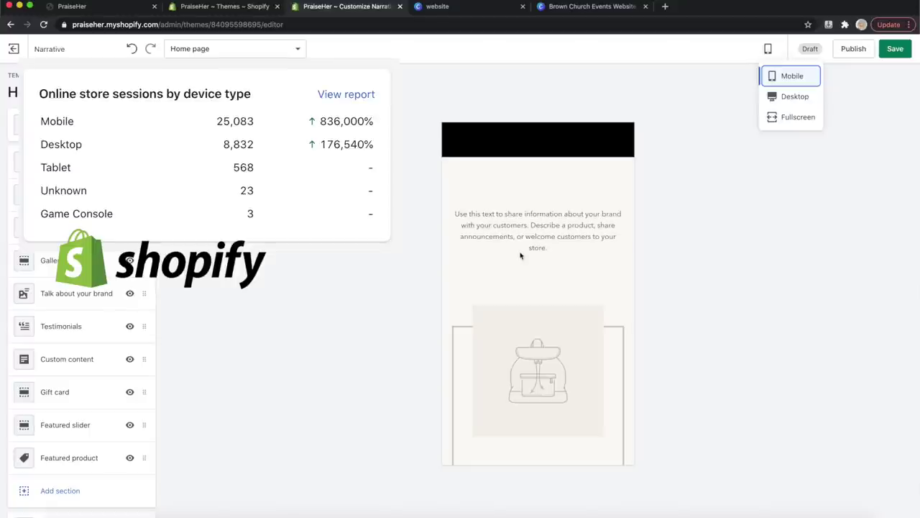
{"action": "scroll", "coordinate": [526, 257], "scroll_direction": "up", "scroll_amount": 15}
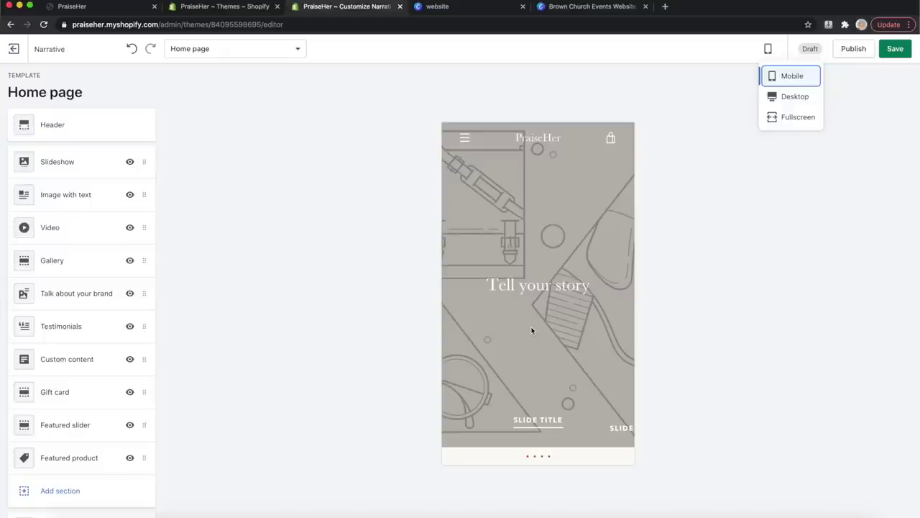
{"action": "scroll", "coordinate": [532, 331], "scroll_direction": "down", "scroll_amount": 5}
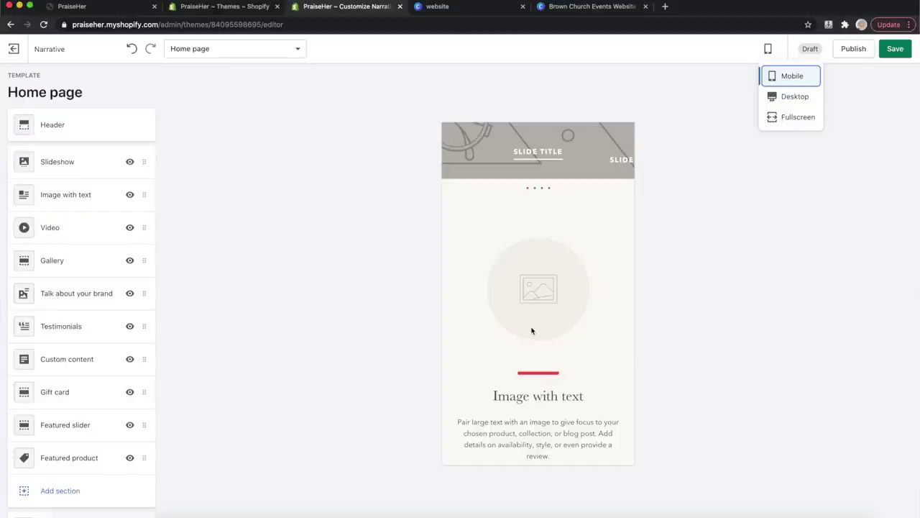
Check the slideshow and Image with text in the desktop preview, and examine how the gallery images stack on mobile
{"action": "left_click", "coordinate": [786, 99]}
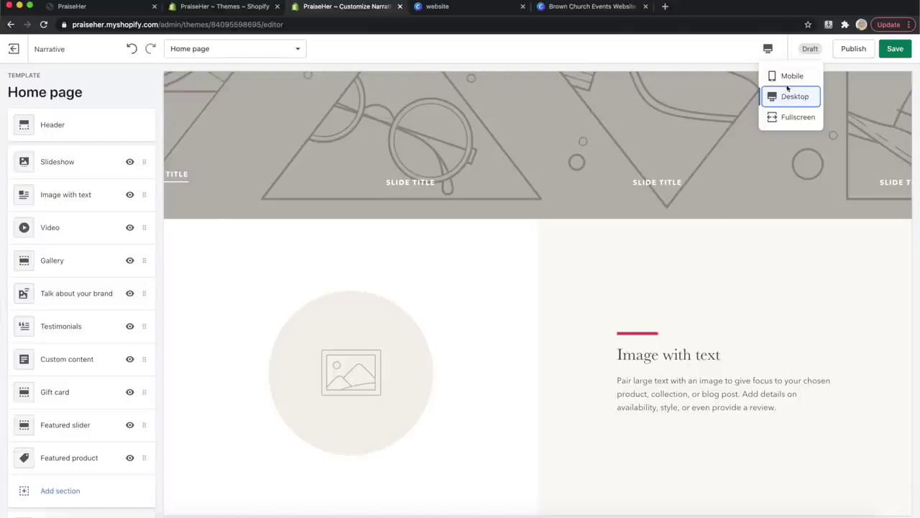
{"action": "left_click", "coordinate": [786, 84]}
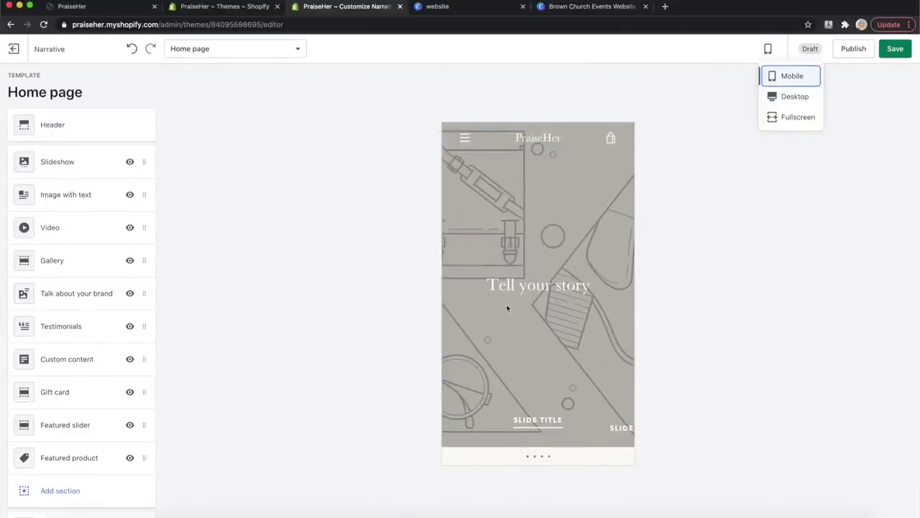
{"action": "scroll", "coordinate": [532, 262], "scroll_direction": "down", "scroll_amount": 15}
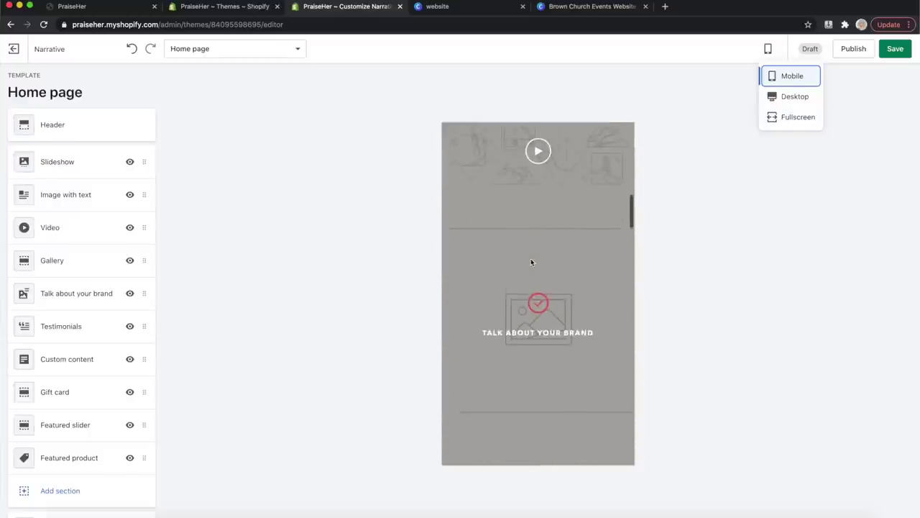
{"action": "scroll", "coordinate": [532, 262], "scroll_direction": "down", "scroll_amount": 10}
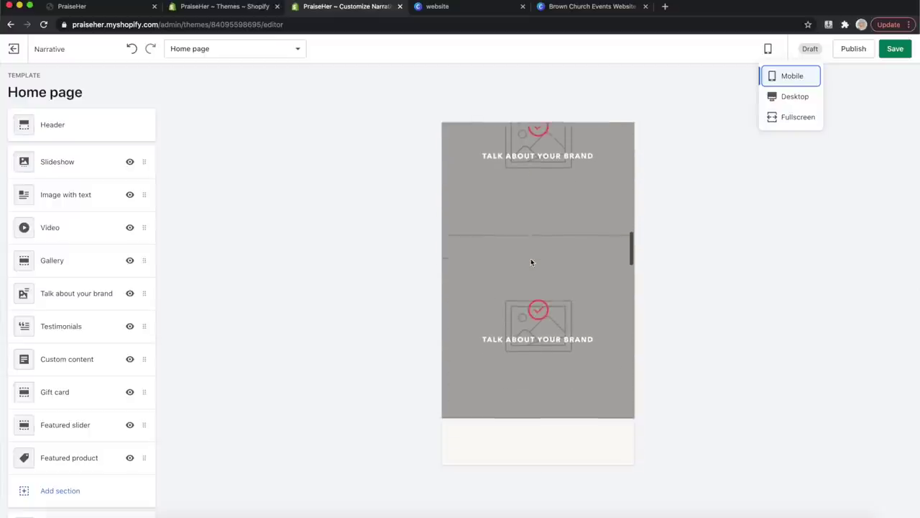
{"action": "scroll", "coordinate": [532, 262], "scroll_direction": "down", "scroll_amount": 10}
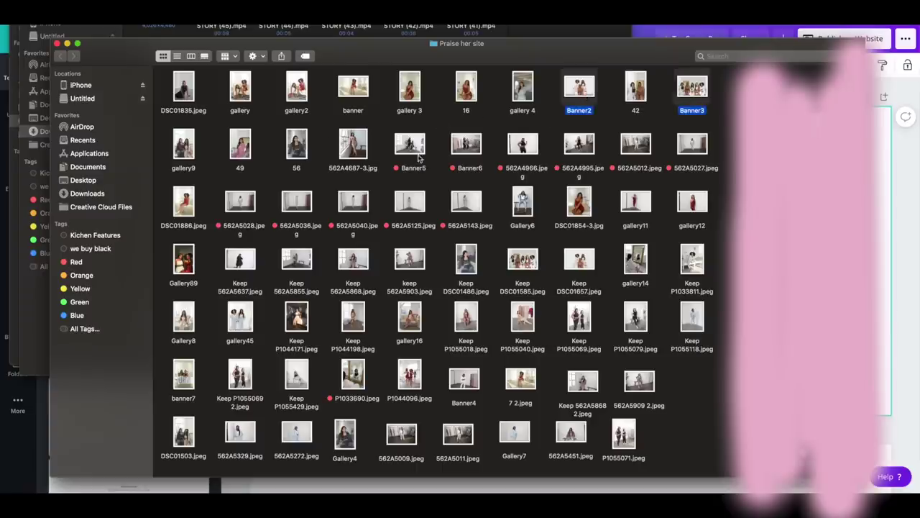
Add Banner4, Banner5, Banner6 and banner7 to the selected files in the Praise her site folder and upload them all to the Canva website design
{"action": "left_click", "coordinate": [423, 159], "text": "super"}
{"action": "left_click", "coordinate": [466, 147], "text": "super"}
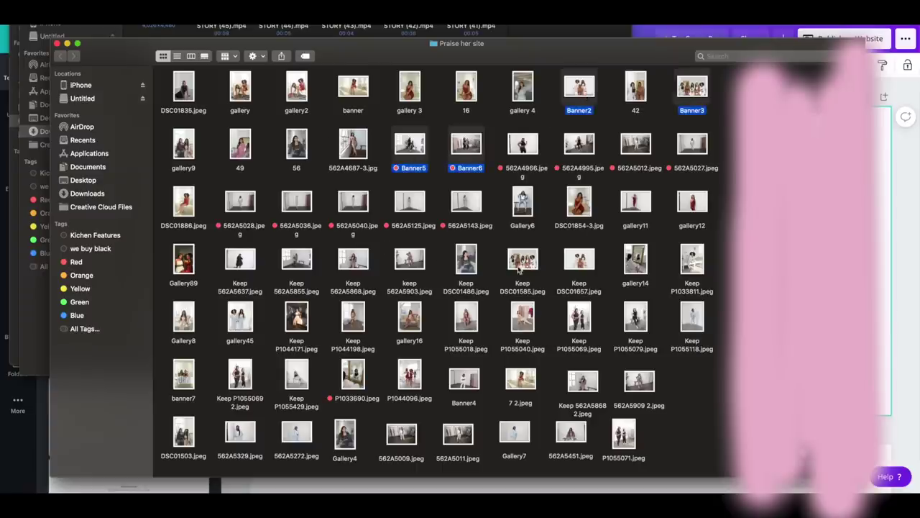
{"action": "left_click", "coordinate": [183, 376], "text": "super"}
{"action": "left_click", "coordinate": [466, 381], "text": "super"}
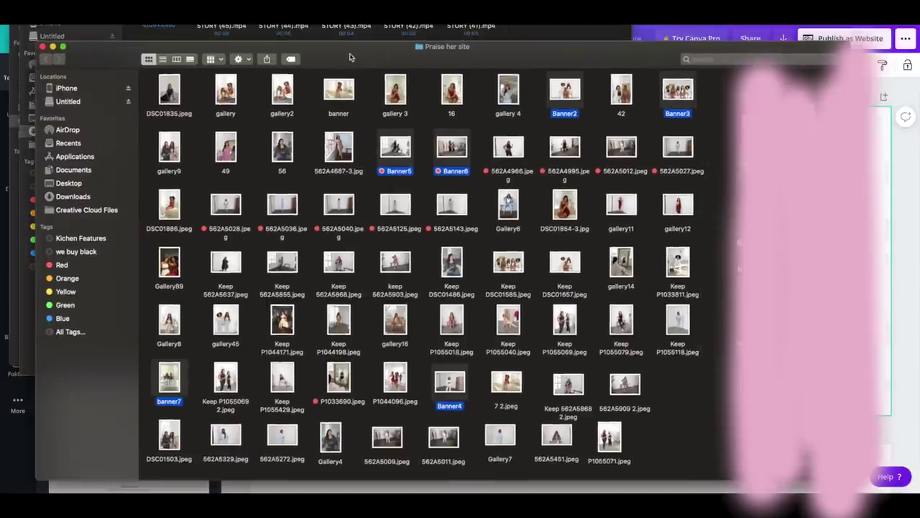
{"action": "left_click_drag", "start_coordinate": [464, 379], "coordinate": [883, 230]}
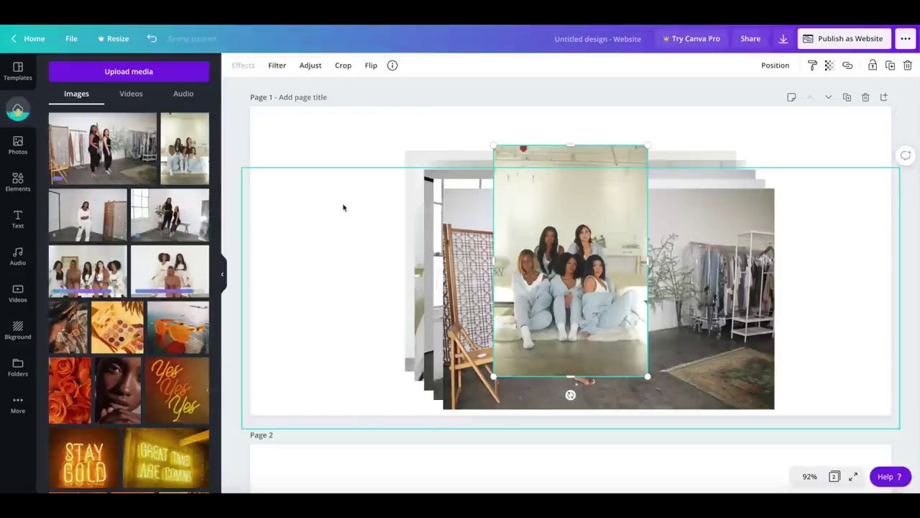
Clear the other uploaded photos from page 1 and fill the page with the photo of the three seated women
{"action": "left_click_drag", "start_coordinate": [549, 201], "coordinate": [344, 216]}
{"action": "left_click_drag", "start_coordinate": [604, 301], "coordinate": [402, 278]}
{"action": "left_click_drag", "start_coordinate": [703, 287], "coordinate": [616, 340]}
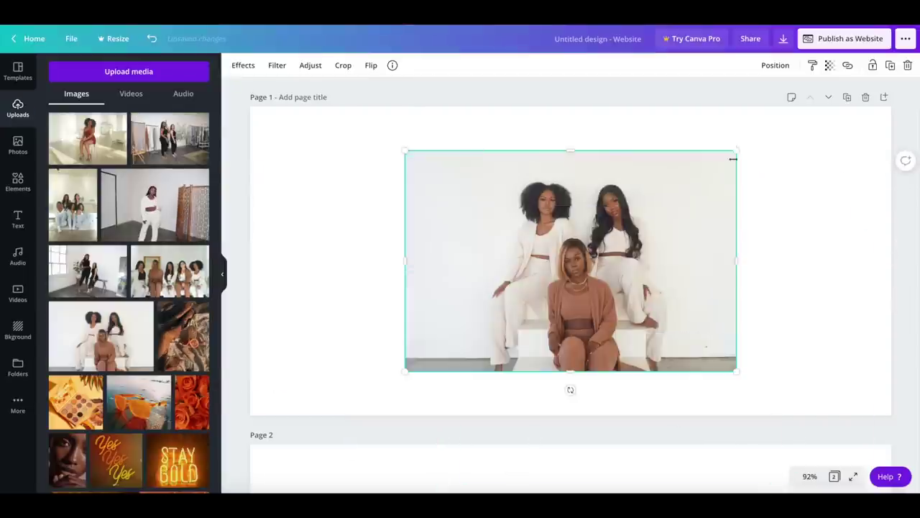
{"action": "left_click_drag", "start_coordinate": [569, 386], "coordinate": [407, 329]}
{"action": "left_click", "coordinate": [904, 181]}
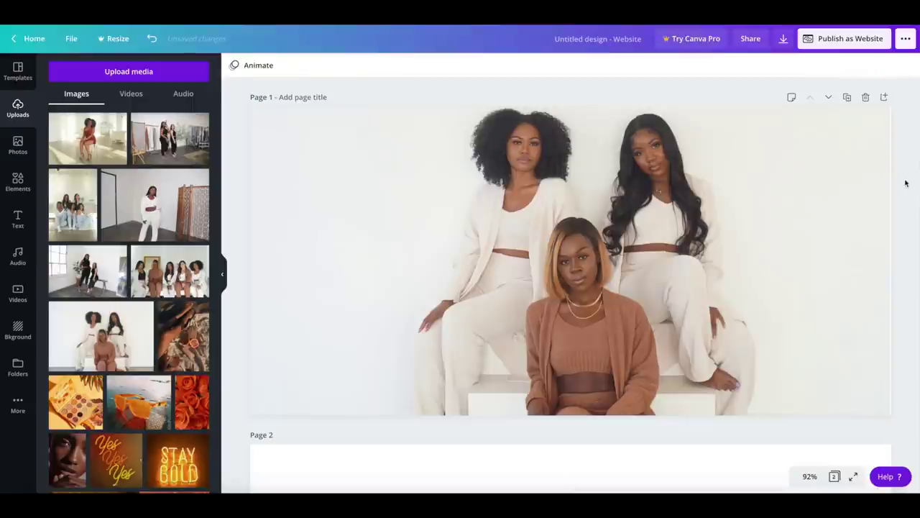
Fill page 2 with the photo of the woman in the red dress and overlay a smaller copy of it
{"action": "scroll", "coordinate": [713, 264], "scroll_direction": "down", "scroll_amount": 3}
{"action": "scroll", "coordinate": [713, 264], "scroll_direction": "down", "scroll_amount": 2}
{"action": "left_click", "coordinate": [87, 139]}
{"action": "left_click_drag", "start_coordinate": [569, 419], "coordinate": [605, 247]}
{"action": "left_click_drag", "start_coordinate": [264, 86], "coordinate": [249, 115]}
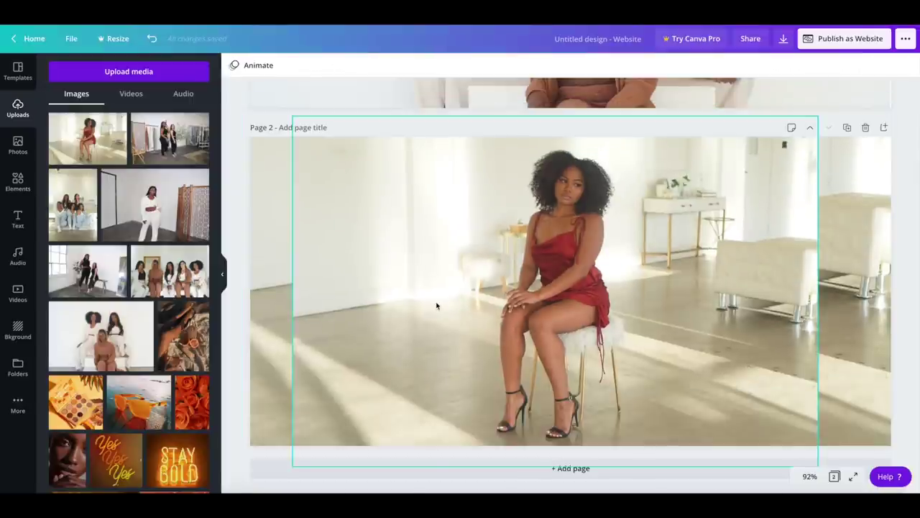
Crop both sides of the overlaid photo on page 2 to a narrow strip around the seated woman
{"action": "left_click", "coordinate": [437, 306]}
{"action": "right_click", "coordinate": [436, 306]}
{"action": "left_click_drag", "start_coordinate": [293, 291], "coordinate": [486, 291]}
{"action": "left_click_drag", "start_coordinate": [819, 288], "coordinate": [645, 306]}
Try placing a duplicate of the cropped photo directly to its left, and delete the copy
{"action": "left_click_drag", "start_coordinate": [573, 285], "coordinate": [418, 295]}
{"action": "key", "text": "ctrl+d"}
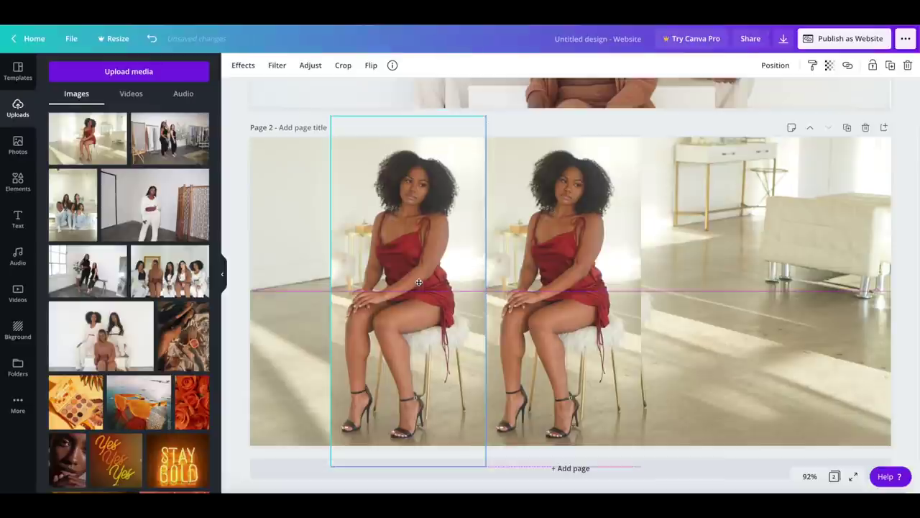
{"action": "left_click", "coordinate": [818, 277]}
{"action": "left_click", "coordinate": [407, 302]}
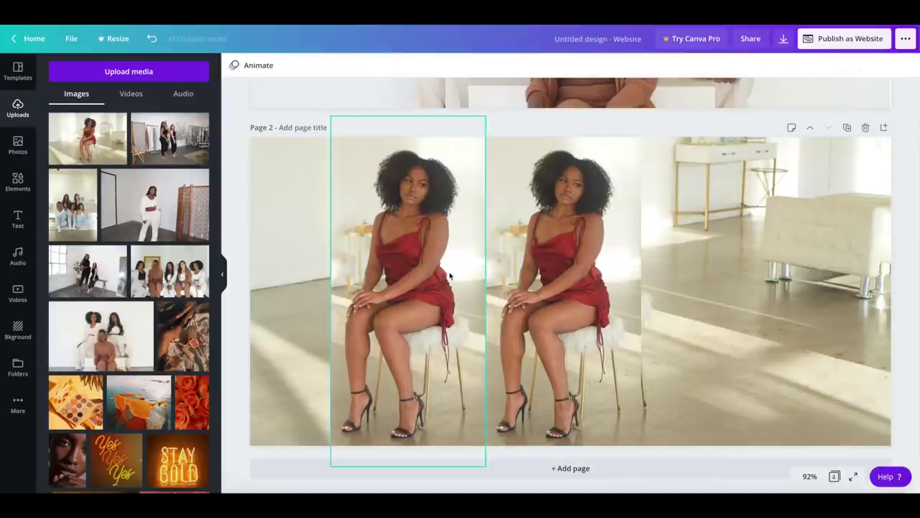
{"action": "key", "text": "Delete"}
Widen the overlaid photo's crop on both sides so it blends into the background photo around the woman
{"action": "left_click", "coordinate": [516, 294]}
{"action": "left_click_drag", "start_coordinate": [487, 291], "coordinate": [437, 291]}
{"action": "left_click_drag", "start_coordinate": [641, 291], "coordinate": [709, 302]}
{"action": "left_click", "coordinate": [774, 285]}
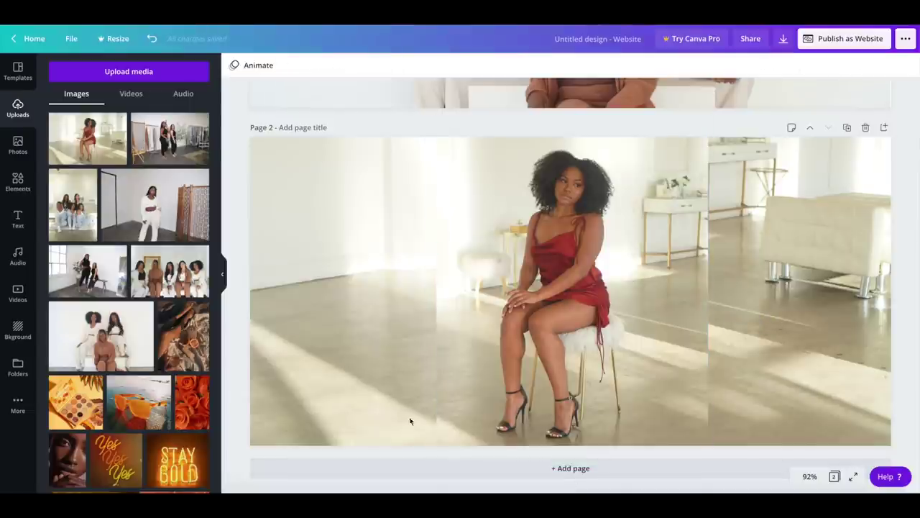
Duplicate page 2 and shift the new page's background photo down so the woman's head is in frame
{"action": "left_click", "coordinate": [847, 127]}
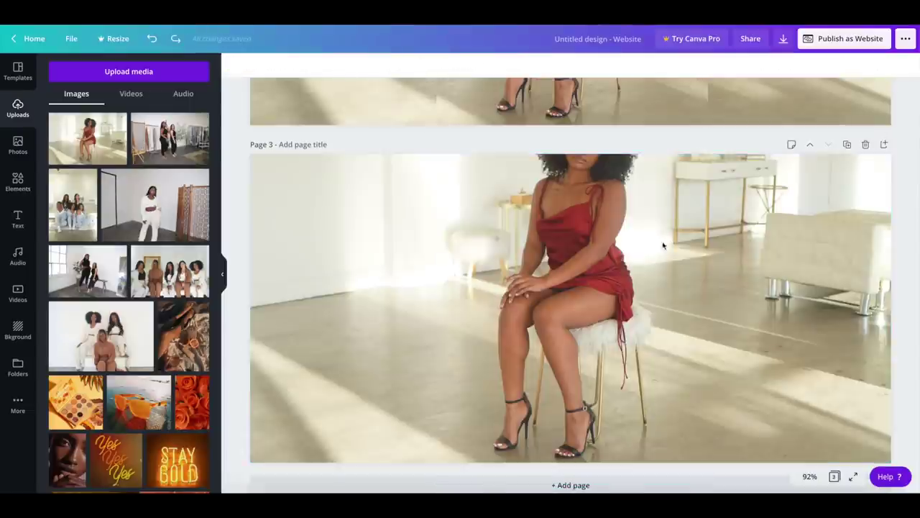
{"action": "double_click", "coordinate": [663, 245]}
{"action": "left_click_drag", "start_coordinate": [663, 245], "coordinate": [663, 284]}
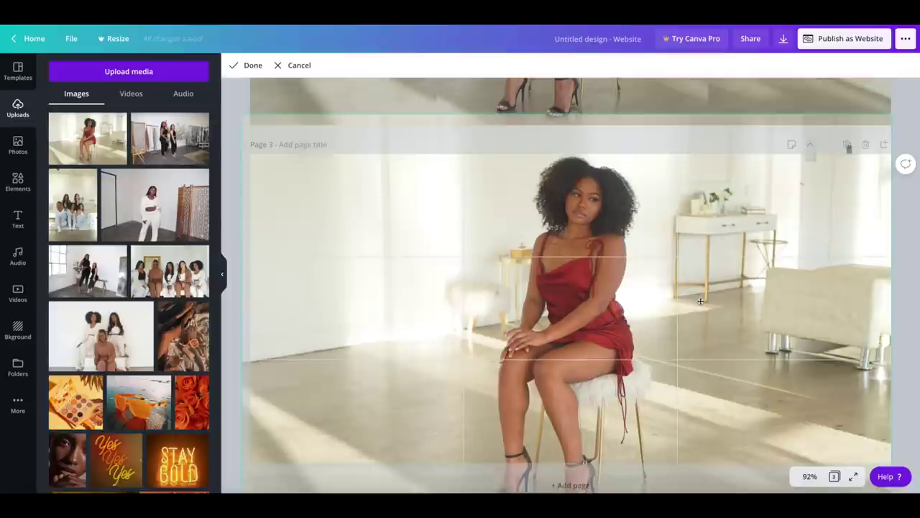
{"action": "left_click", "coordinate": [911, 210]}
{"action": "double_click", "coordinate": [683, 314]}
{"action": "left_click", "coordinate": [910, 302]}
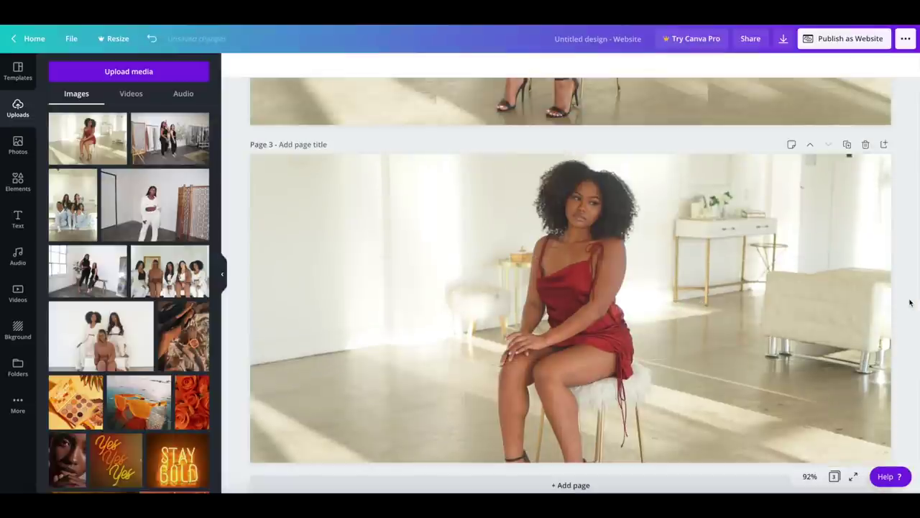
Duplicate page 3 five times to create more banner pages in the design
{"action": "scroll", "coordinate": [844, 240], "scroll_direction": "up", "scroll_amount": 3}
{"action": "scroll", "coordinate": [846, 236], "scroll_direction": "down", "scroll_amount": 3}
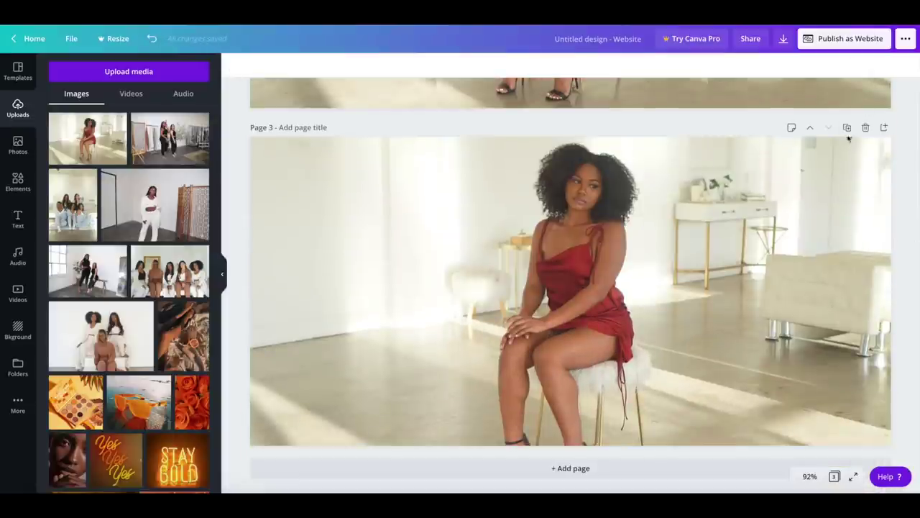
{"action": "left_click", "coordinate": [847, 128]}
{"action": "left_click", "coordinate": [848, 128]}
{"action": "left_click", "coordinate": [848, 128]}
{"action": "left_click", "coordinate": [847, 127]}
{"action": "left_click", "coordinate": [847, 126]}
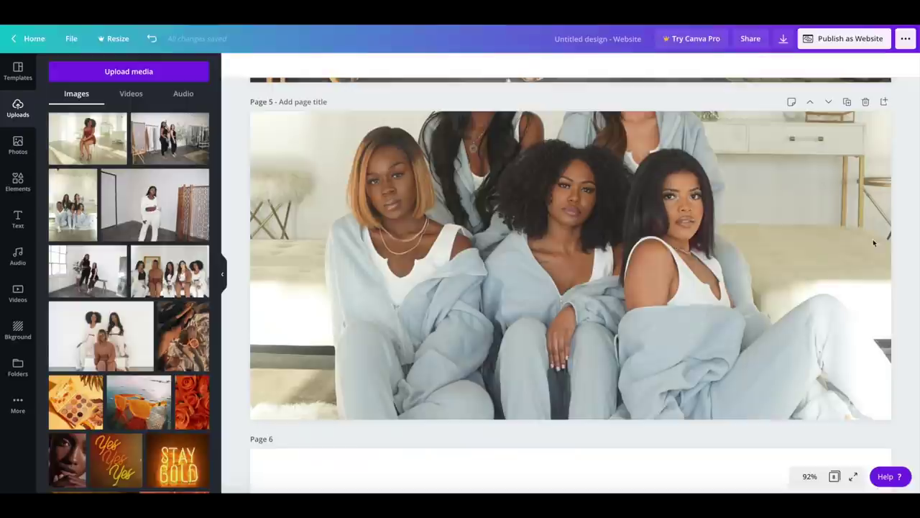
Replace page 5's photo with the uploaded group photo in light-blue outfits, scaled to the page width with the front women's faces in frame
{"action": "left_click", "coordinate": [874, 243]}
{"action": "key", "text": "Delete"}
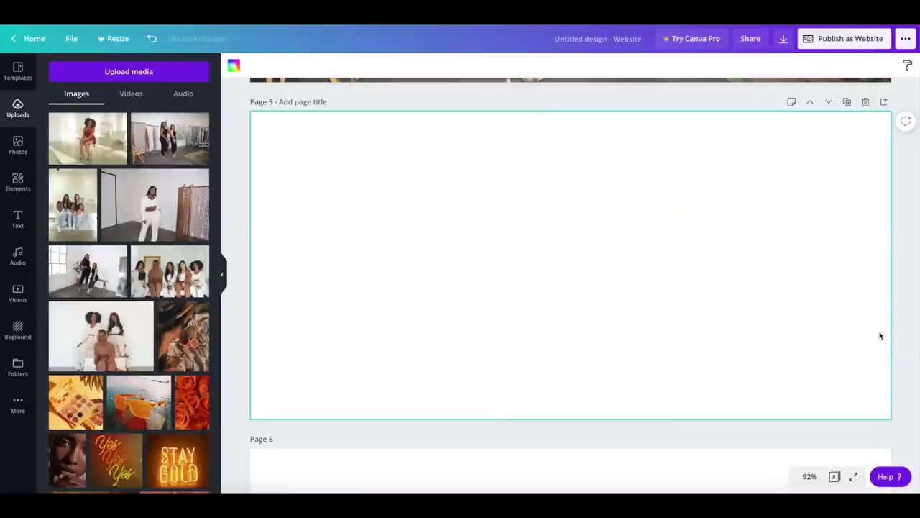
{"action": "left_click_drag", "start_coordinate": [656, 385], "coordinate": [834, 368]}
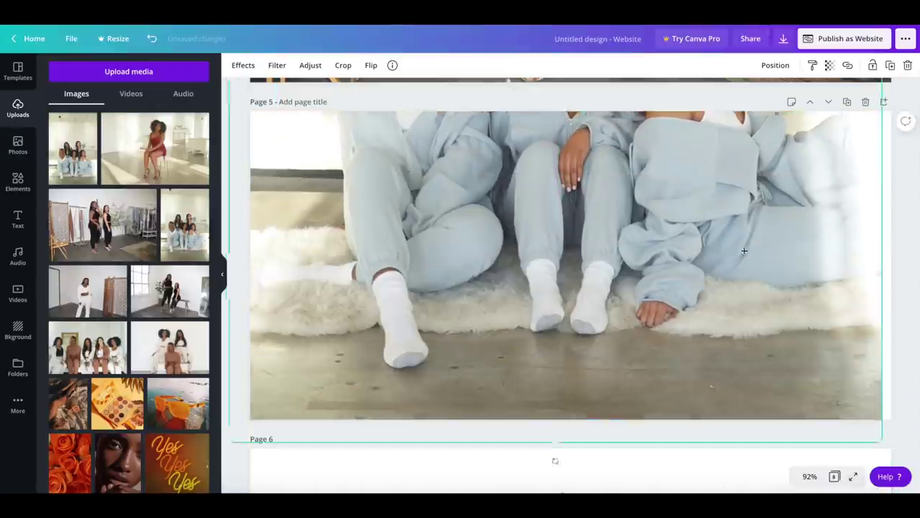
{"action": "mouse_move", "coordinate": [892, 419]}
{"action": "left_mouse_down"}
{"action": "mouse_move", "coordinate": [859, 404]}
{"action": "mouse_move", "coordinate": [888, 432]}
{"action": "mouse_move", "coordinate": [890, 422]}
{"action": "left_mouse_up"}
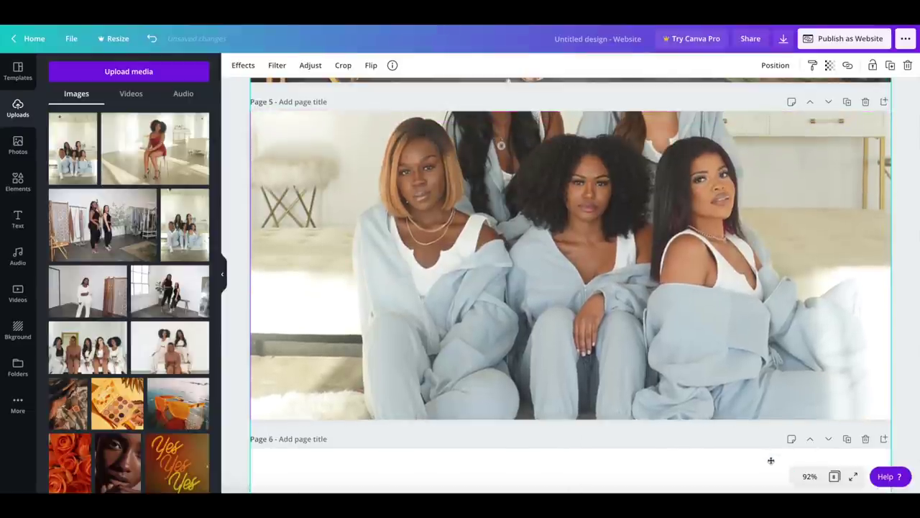
Review the remaining banner pages and download the finished design as PNG images
{"action": "scroll", "coordinate": [575, 302], "scroll_direction": "down", "scroll_amount": 5}
{"action": "scroll", "coordinate": [732, 335], "scroll_direction": "down", "scroll_amount": 2}
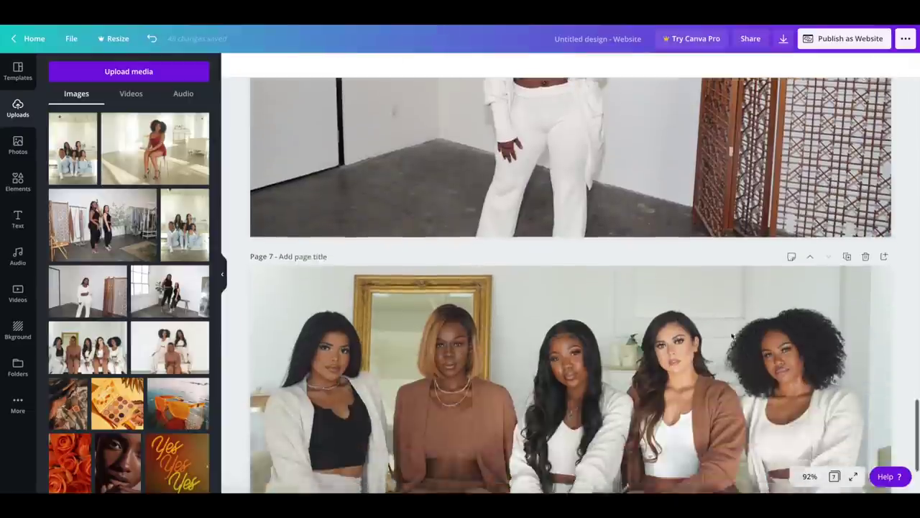
{"action": "scroll", "coordinate": [732, 335], "scroll_direction": "down", "scroll_amount": 2}
{"action": "left_click", "coordinate": [905, 38]}
{"action": "left_click", "coordinate": [807, 124]}
{"action": "left_click", "coordinate": [819, 312]}
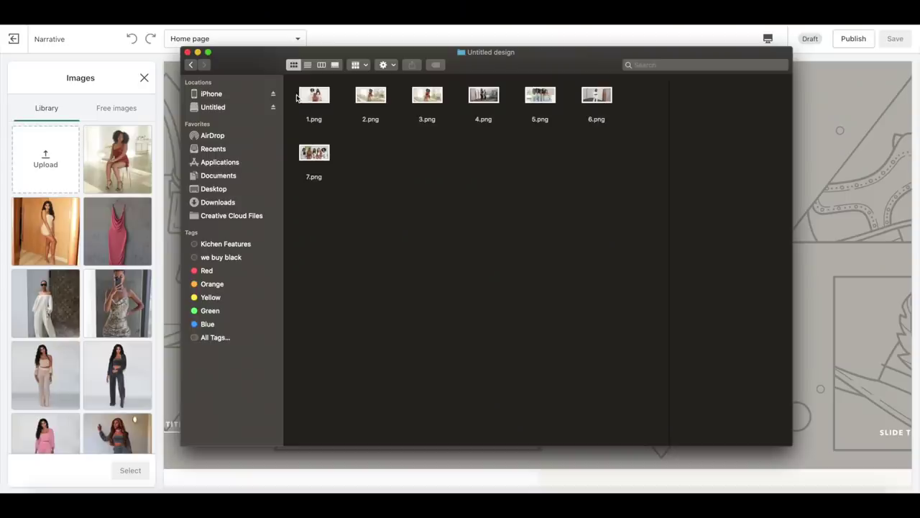
Upload 1.png to 7.png to the Shopify theme editor's image library and use the three-women banner for the slideshow's first slide
{"action": "left_click_drag", "start_coordinate": [295, 76], "coordinate": [629, 221]}
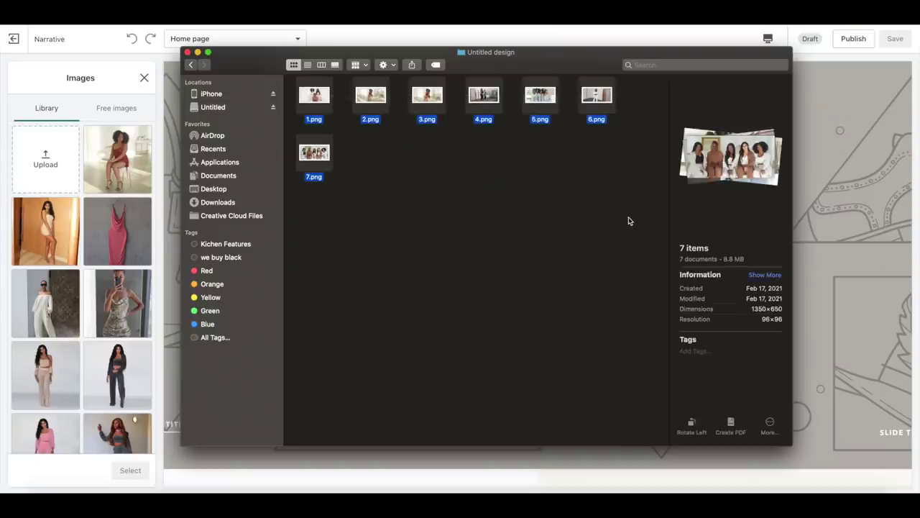
{"action": "left_click_drag", "start_coordinate": [324, 106], "coordinate": [43, 173]}
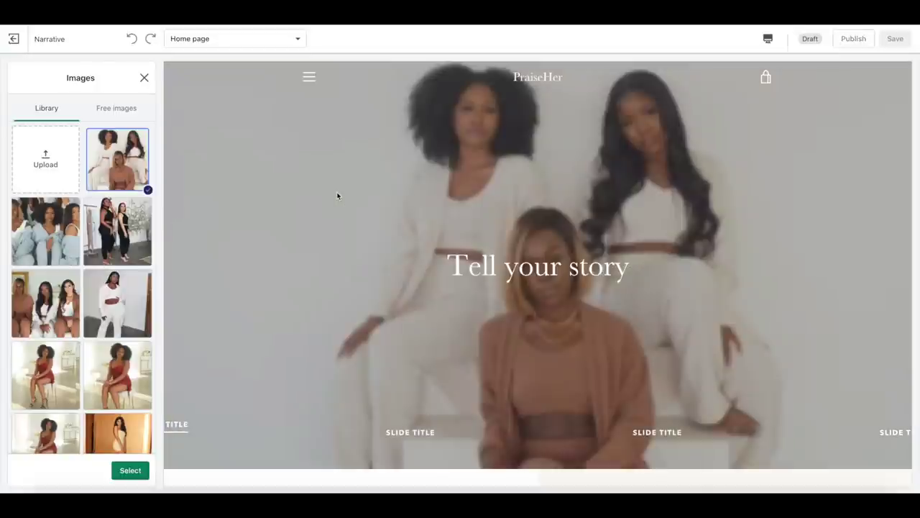
{"action": "left_click", "coordinate": [130, 470]}
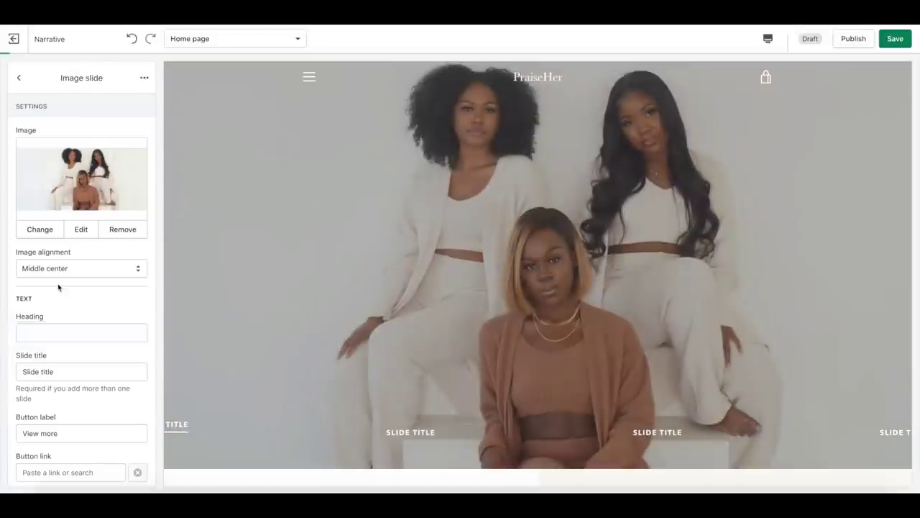
{"action": "left_click", "coordinate": [20, 79]}
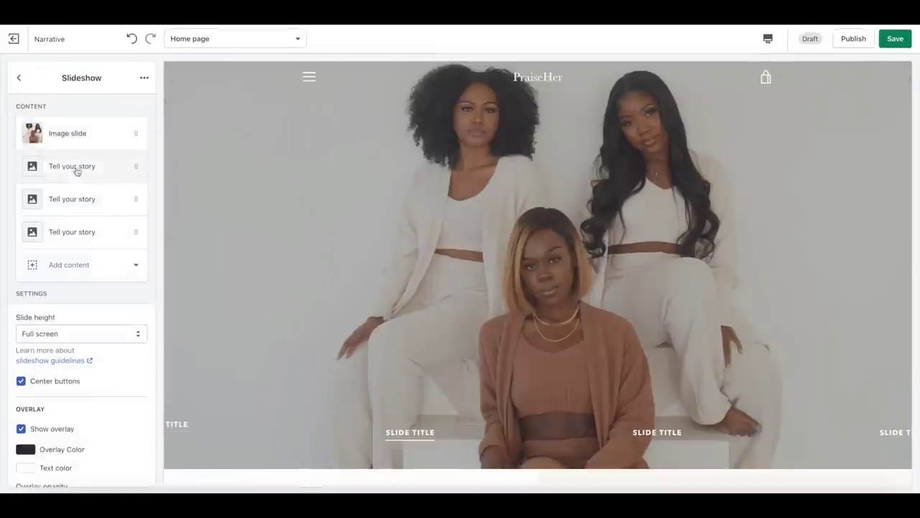
Clear the second slide's heading and assign it the group banner in light-blue outfits
{"action": "left_click", "coordinate": [77, 166]}
{"action": "triple_click", "coordinate": [78, 315]}
{"action": "key", "text": "BackSpace"}
{"action": "left_click", "coordinate": [99, 172]}
{"action": "left_click", "coordinate": [45, 231]}
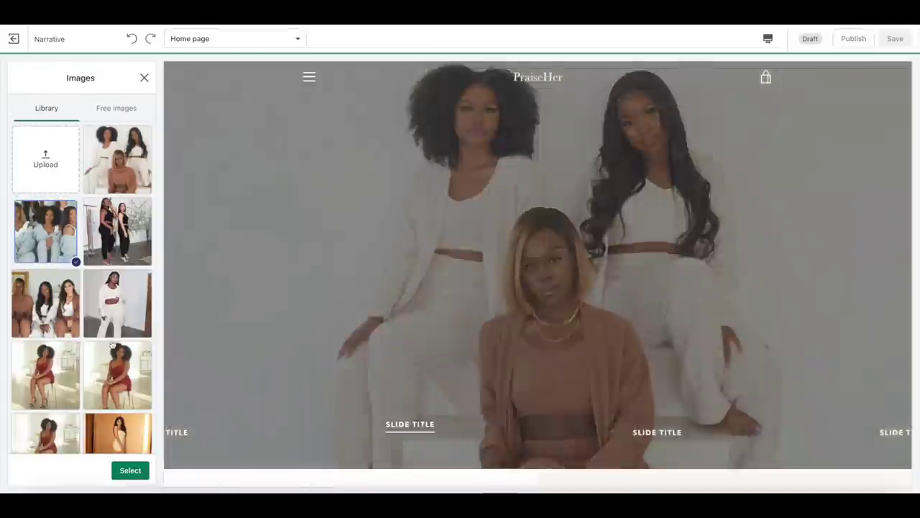
{"action": "left_click", "coordinate": [130, 471]}
{"action": "left_click", "coordinate": [19, 79]}
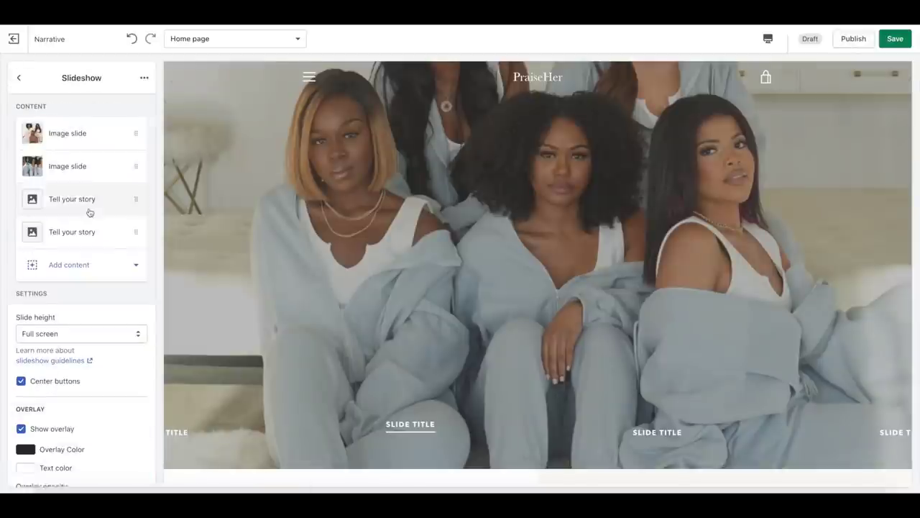
Assign the banner of five women seated in front of the gold frame to the third slide
{"action": "left_click", "coordinate": [86, 206]}
{"action": "left_click", "coordinate": [85, 173]}
{"action": "left_click", "coordinate": [66, 297]}
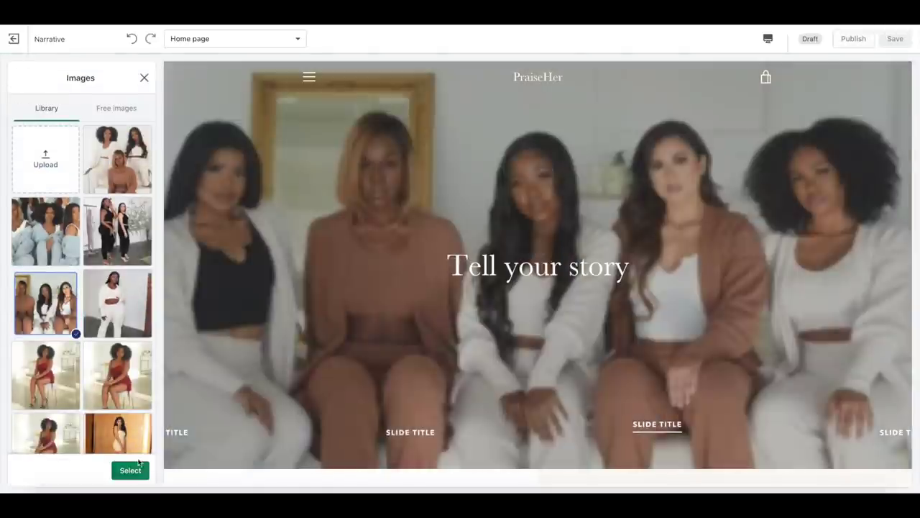
{"action": "left_click", "coordinate": [137, 470]}
{"action": "left_click", "coordinate": [20, 79]}
Compare the red-dress images on the fourth slide and use the unedited full-length photo of the seated woman
{"action": "left_click", "coordinate": [87, 237]}
{"action": "left_click", "coordinate": [85, 173]}
{"action": "left_click", "coordinate": [46, 375]}
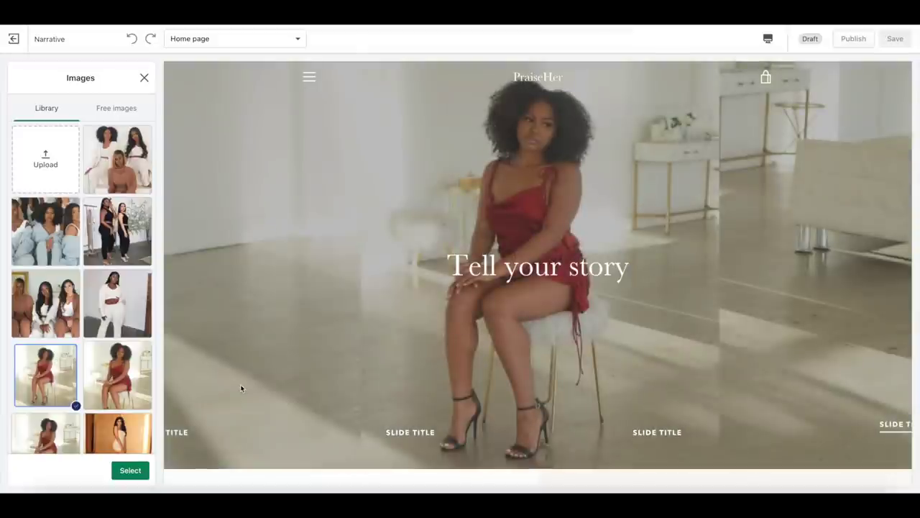
{"action": "left_click", "coordinate": [134, 389]}
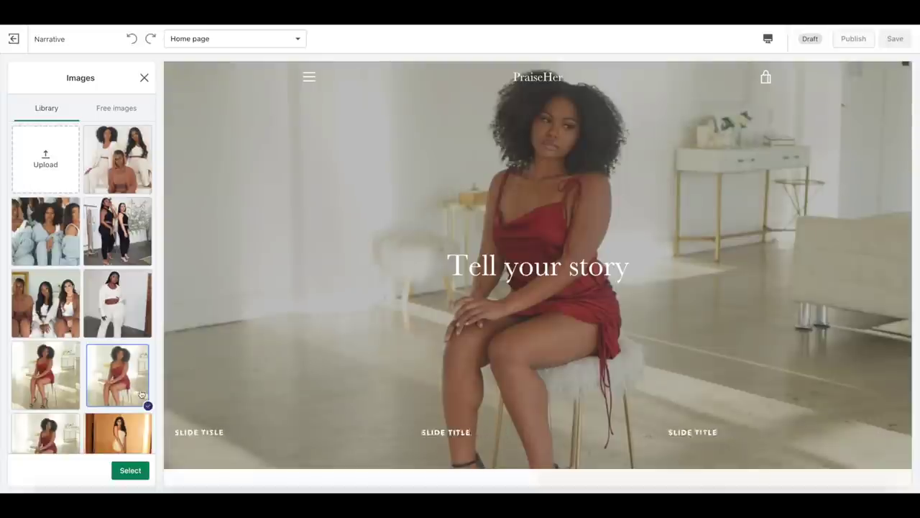
{"action": "scroll", "coordinate": [142, 393], "scroll_direction": "down", "scroll_amount": 2}
{"action": "left_click", "coordinate": [62, 400]}
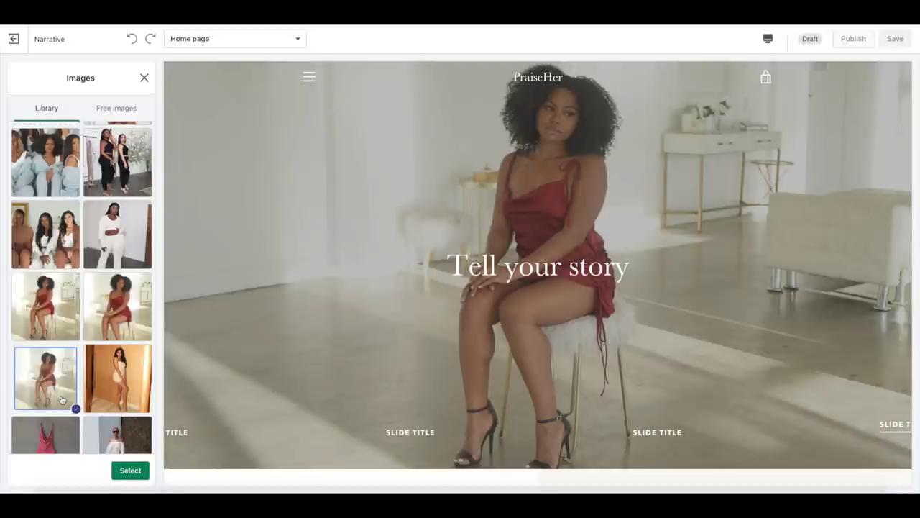
{"action": "left_click", "coordinate": [130, 471]}
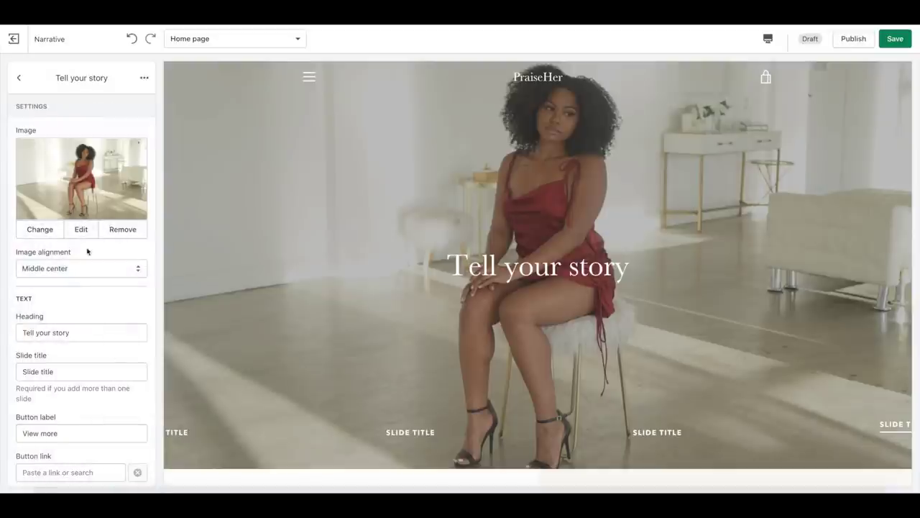
Add a fifth image slide using the banner of the woman in the white outfit
{"action": "left_click", "coordinate": [18, 78]}
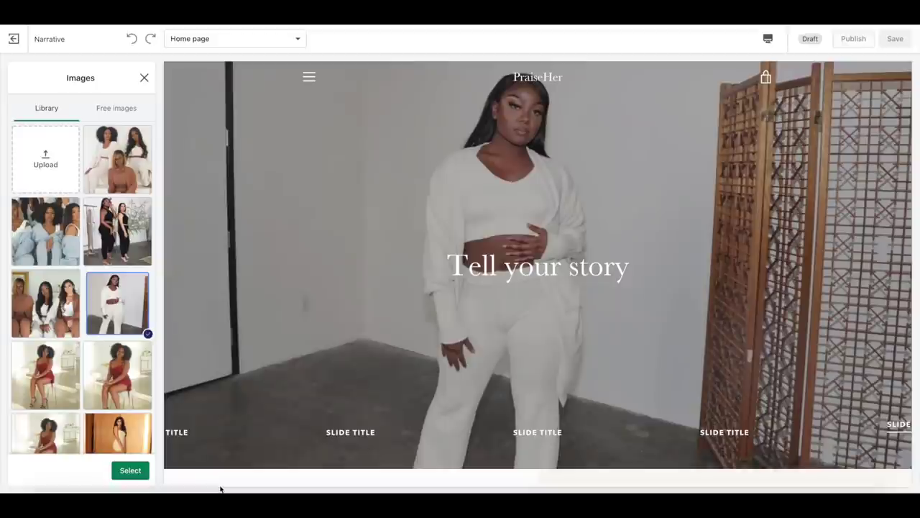
{"action": "left_click", "coordinate": [130, 470]}
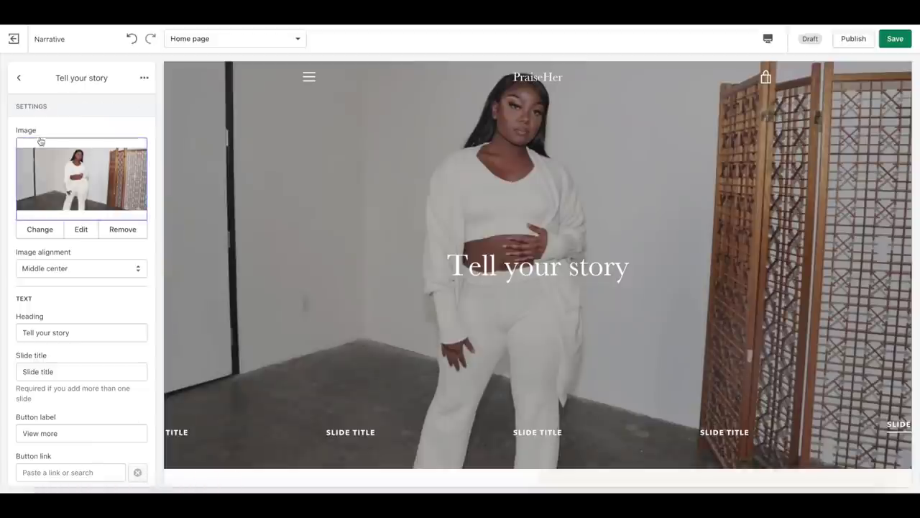
{"action": "left_click", "coordinate": [20, 78]}
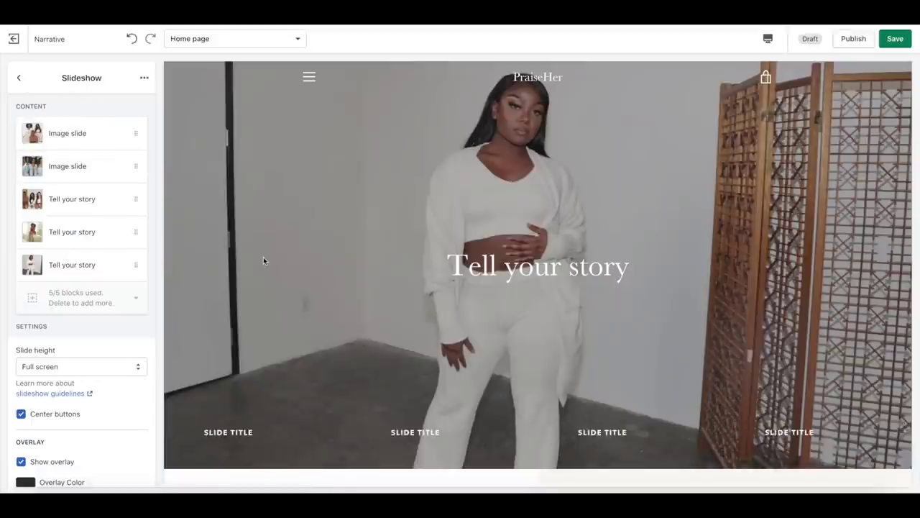
Switch the preview to mobile and check how each slideshow image is cropped on a phone screen
{"action": "left_click", "coordinate": [768, 38]}
{"action": "left_click", "coordinate": [778, 71]}
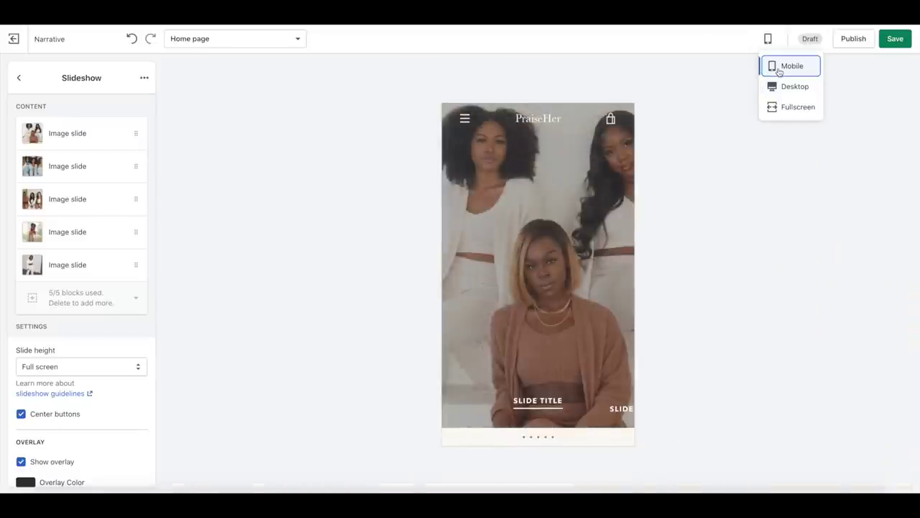
{"action": "left_click", "coordinate": [64, 166]}
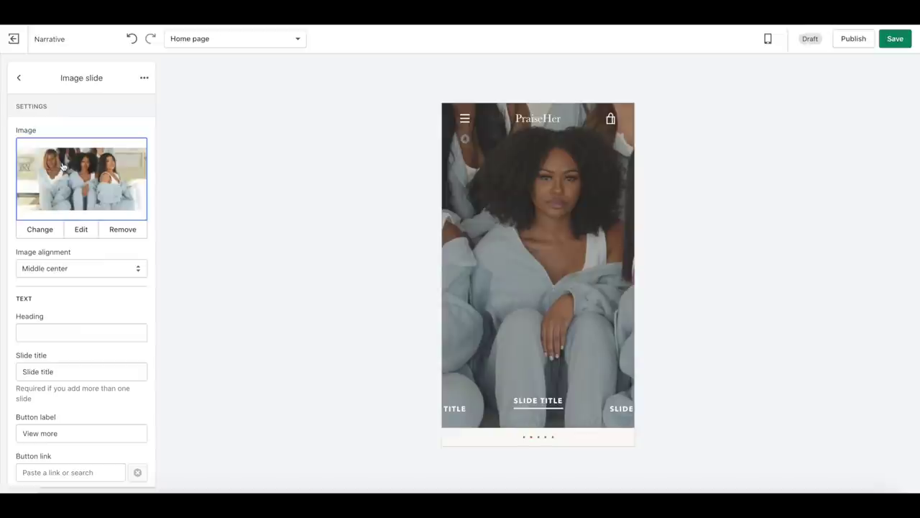
{"action": "left_click", "coordinate": [20, 77]}
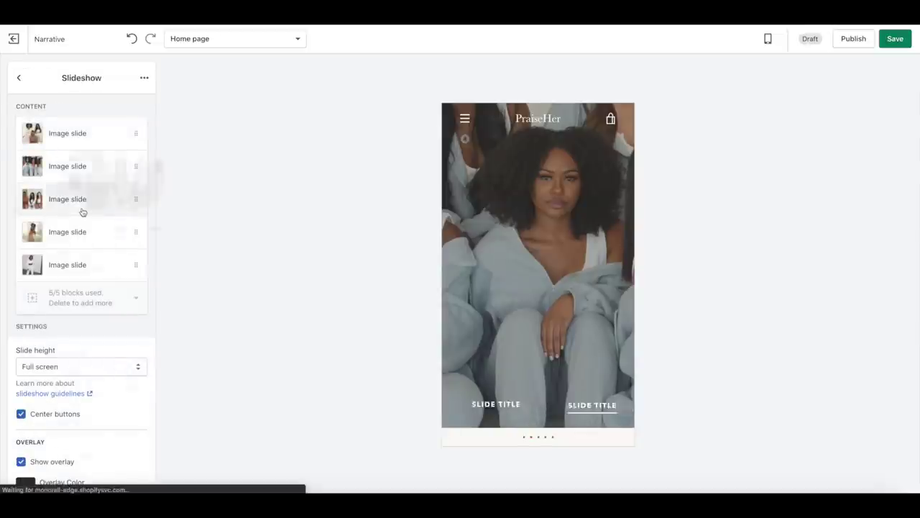
{"action": "left_click", "coordinate": [82, 212]}
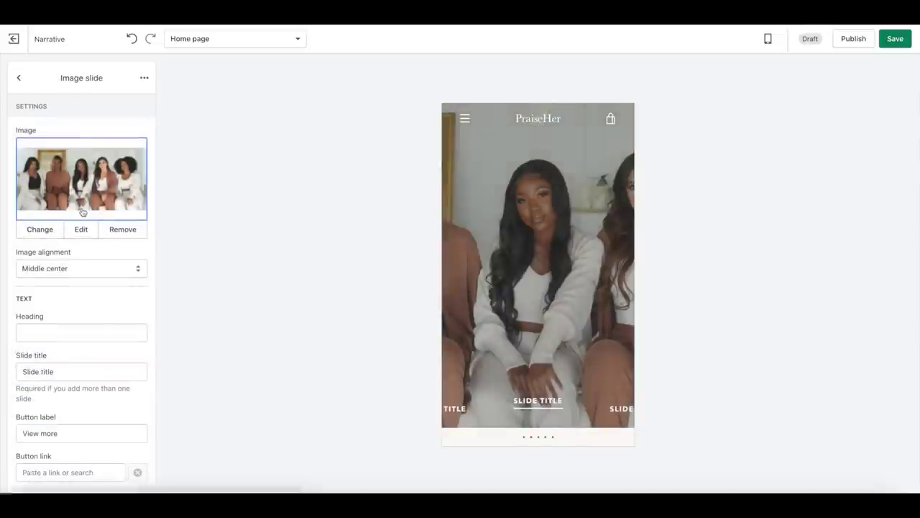
{"action": "left_click", "coordinate": [19, 78]}
{"action": "left_click", "coordinate": [101, 243]}
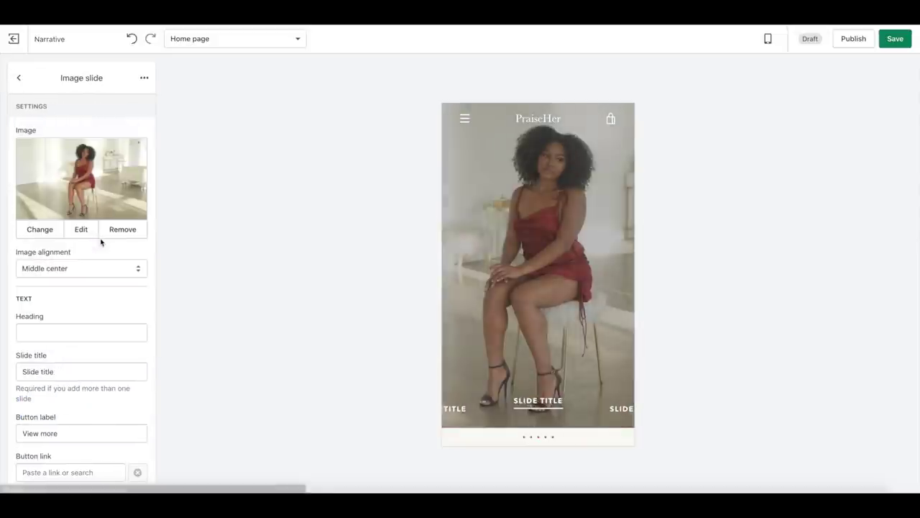
{"action": "left_click", "coordinate": [20, 80]}
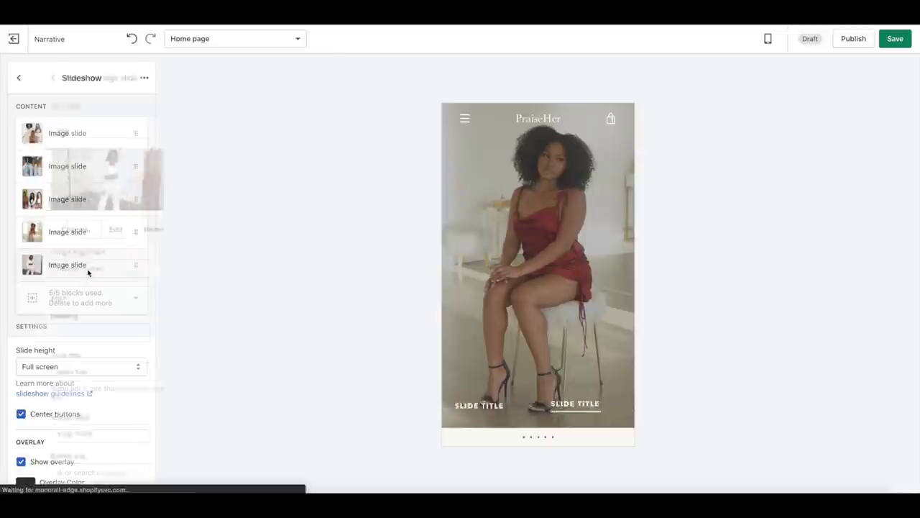
{"action": "left_click", "coordinate": [86, 267]}
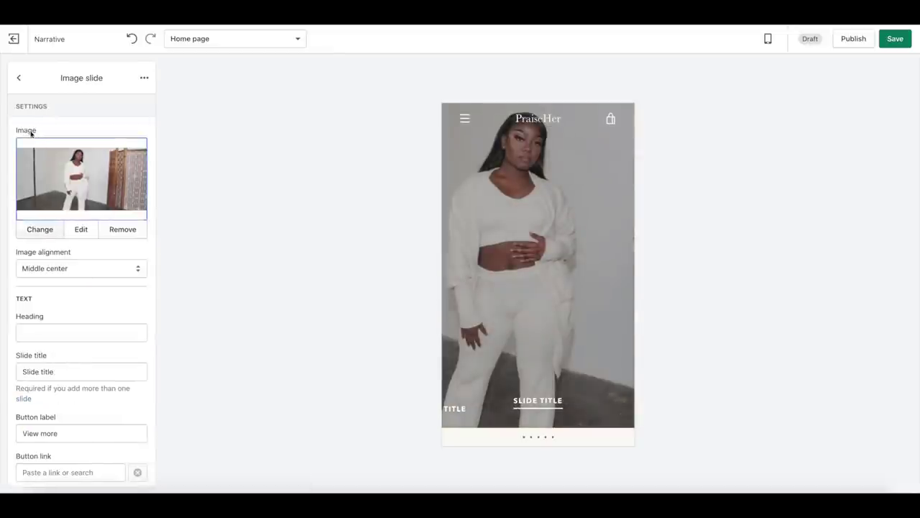
{"action": "left_click", "coordinate": [19, 79]}
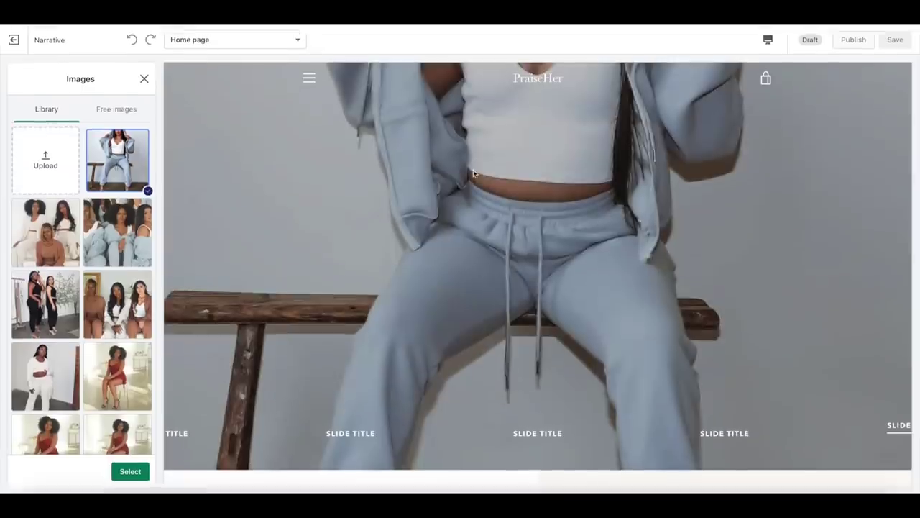
Assign the photo of the woman in the light-blue hooded sweatsuit to the fifth slide and switch the preview to mobile
{"action": "scroll", "coordinate": [473, 172], "scroll_direction": "down", "scroll_amount": 2}
{"action": "scroll", "coordinate": [474, 172], "scroll_direction": "up", "scroll_amount": 2}
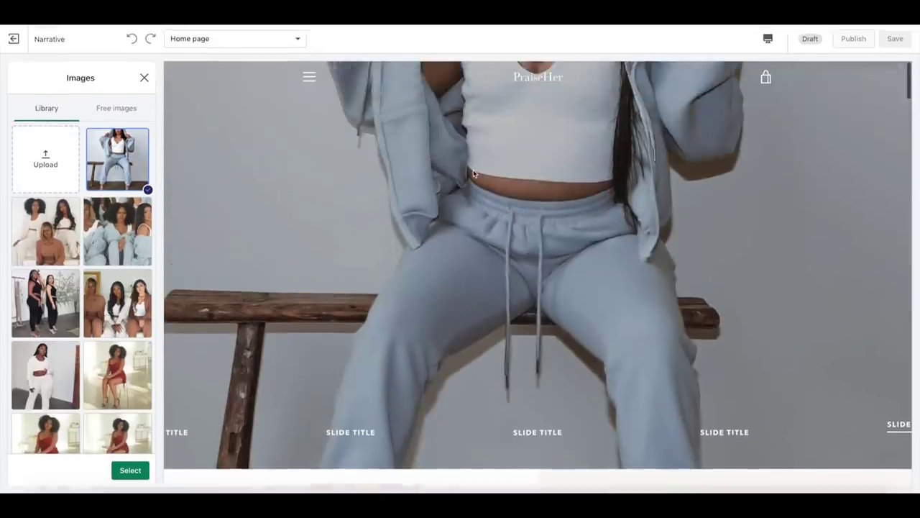
{"action": "left_click", "coordinate": [769, 41]}
{"action": "left_click", "coordinate": [784, 67]}
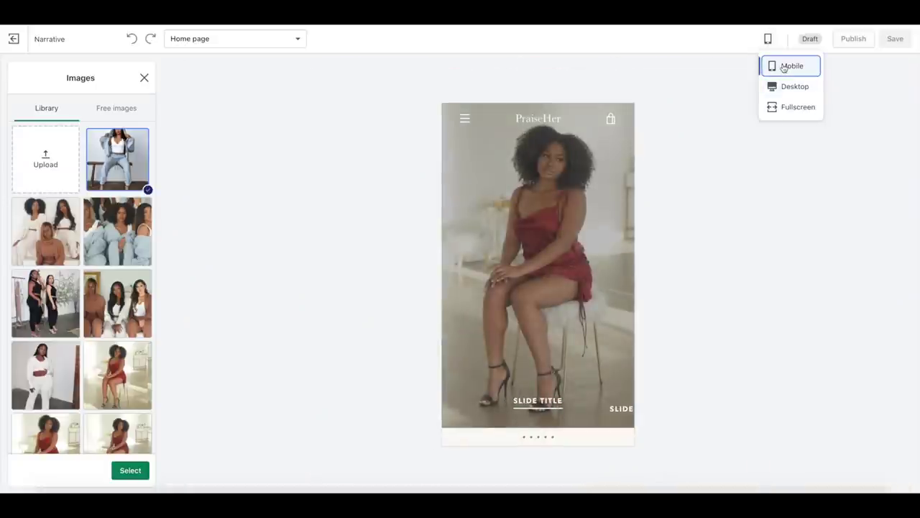
{"action": "left_click", "coordinate": [131, 471]}
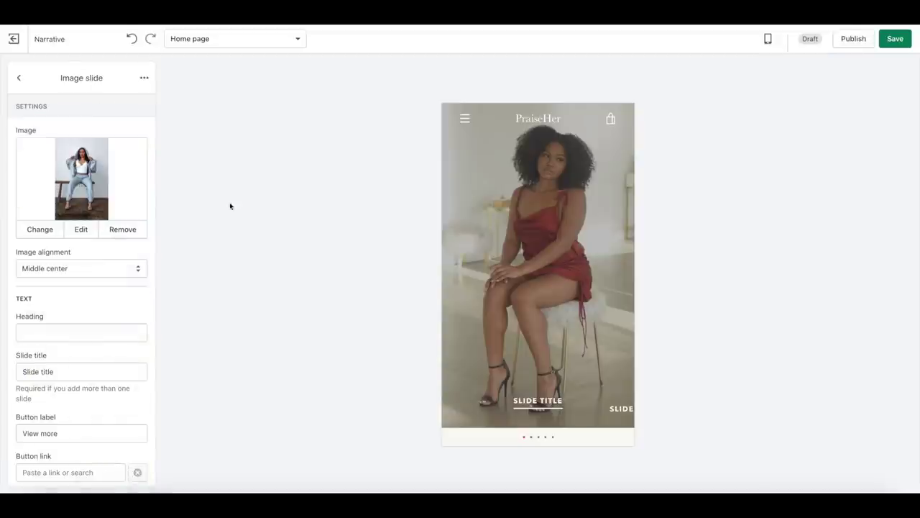
Check the fifth slide's sweatsuit photo in the mobile preview and return to the slideshow settings
{"action": "left_click", "coordinate": [18, 78]}
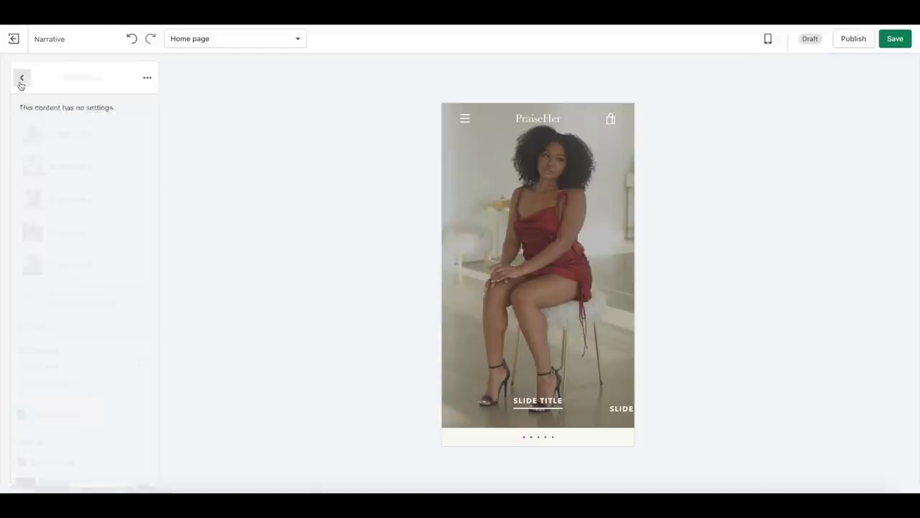
{"action": "left_click", "coordinate": [137, 266]}
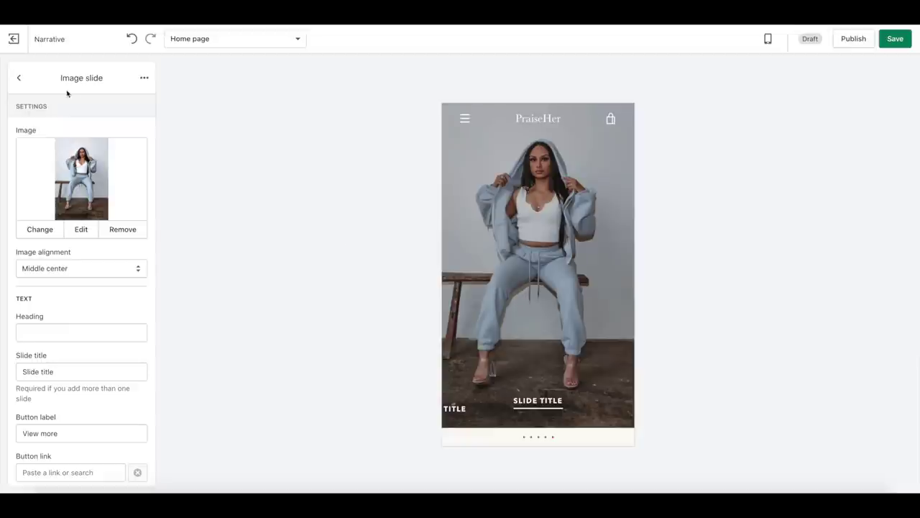
{"action": "left_click", "coordinate": [19, 79]}
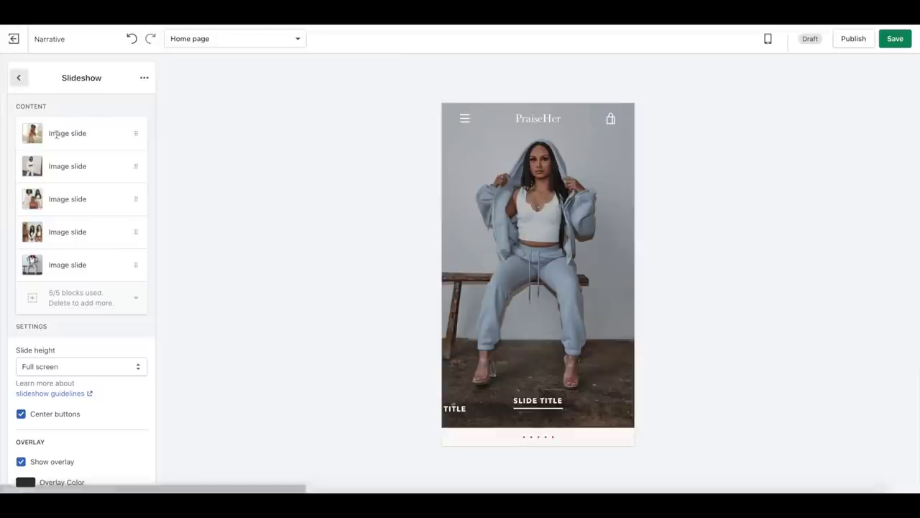
Switch to Finder, preview DSC01854-3.jpg from the Praise her site folder, and capture a portrait screenshot of the woman in the red dress
{"action": "left_click", "coordinate": [126, 235]}
{"action": "key", "text": "super+Tab"}
{"action": "scroll", "coordinate": [536, 175], "scroll_direction": "down", "scroll_amount": 1}
{"action": "left_click", "coordinate": [565, 155]}
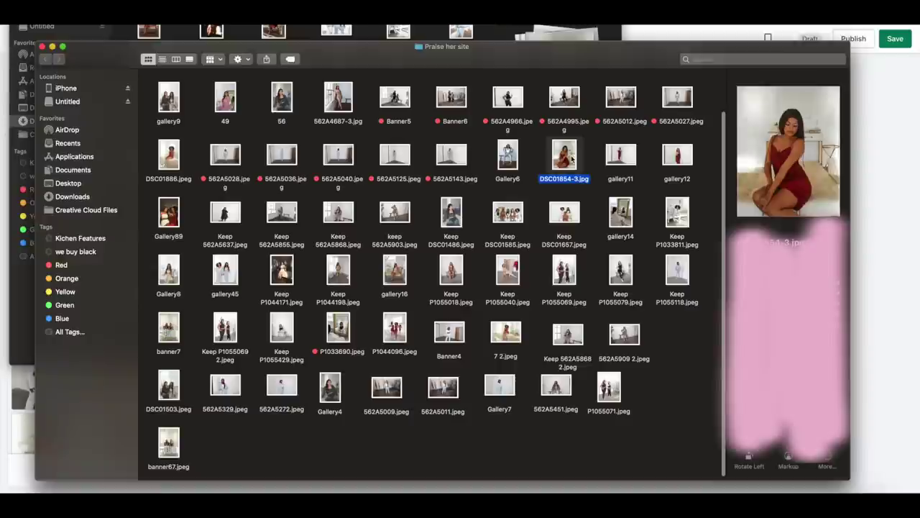
{"action": "key", "text": "space"}
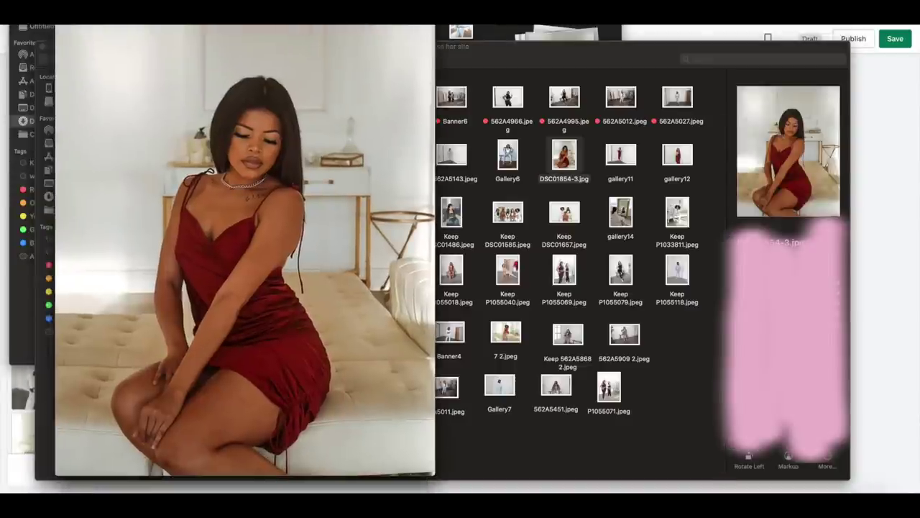
{"action": "key", "text": "super+shift+4"}
{"action": "left_click_drag", "start_coordinate": [55, 25], "coordinate": [445, 481]}
{"action": "left_click_drag", "start_coordinate": [896, 463], "coordinate": [665, 382]}
{"action": "key", "text": "Escape"}
{"action": "key", "text": "Escape"}
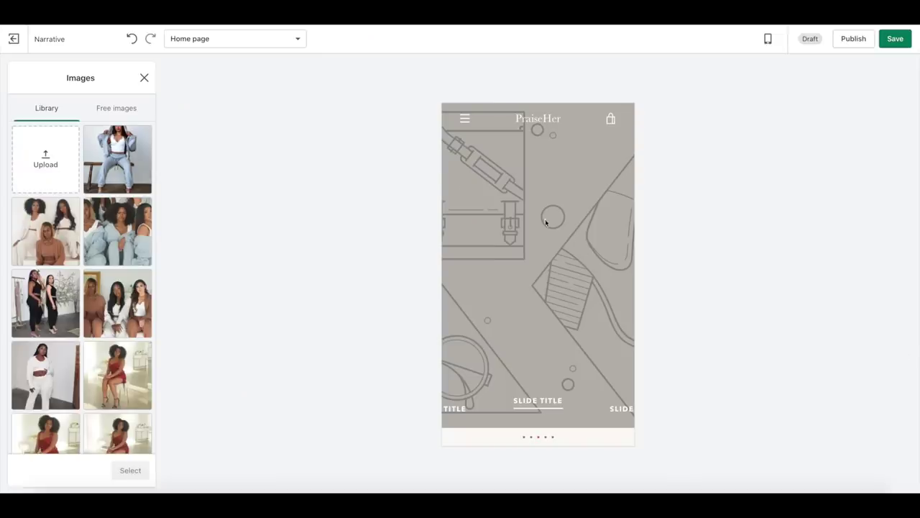
Upload the new red-dress screenshot and assign it as the first slide's image
{"action": "left_click", "coordinate": [45, 162]}
{"action": "double_click", "coordinate": [374, 74]}
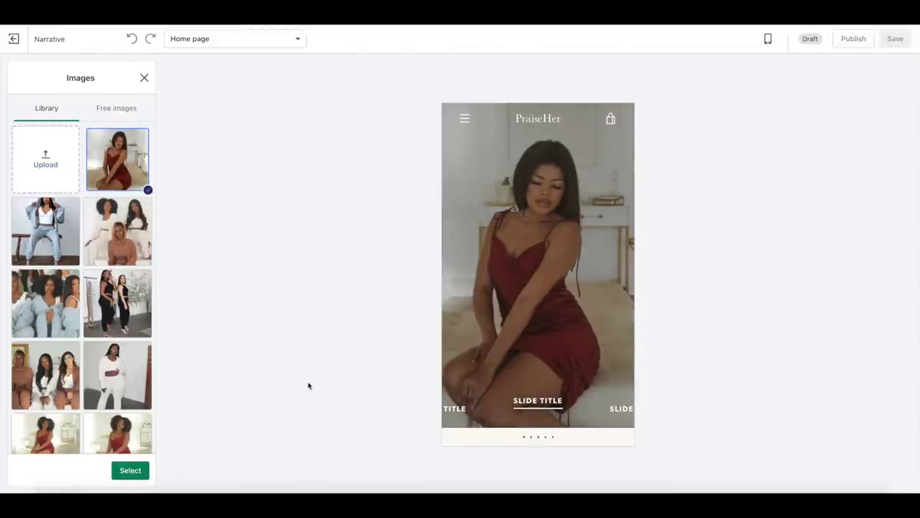
{"action": "left_click", "coordinate": [130, 471]}
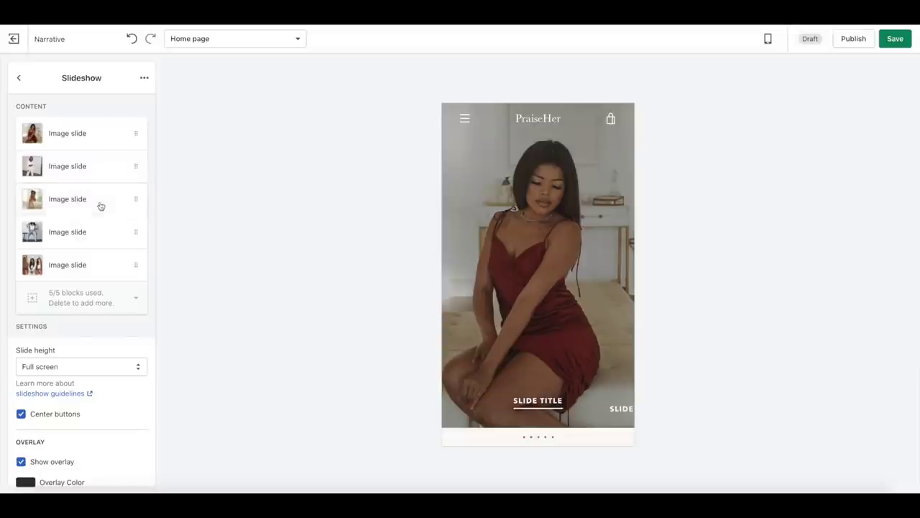
Move the light-blue sweatsuit slide to second place and check the slides in the desktop preview
{"action": "left_click_drag", "start_coordinate": [94, 232], "coordinate": [100, 198]}
{"action": "scroll", "coordinate": [143, 280], "scroll_direction": "down", "scroll_amount": 2}
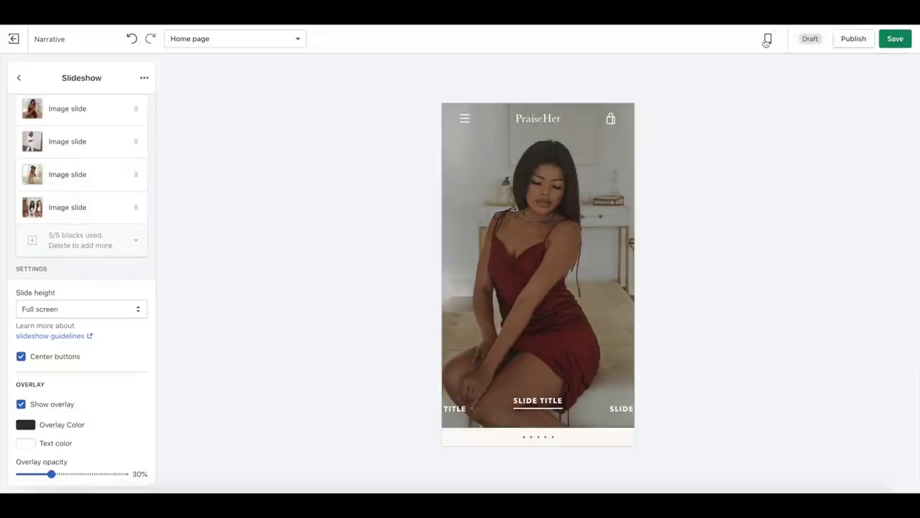
{"action": "left_click", "coordinate": [788, 86]}
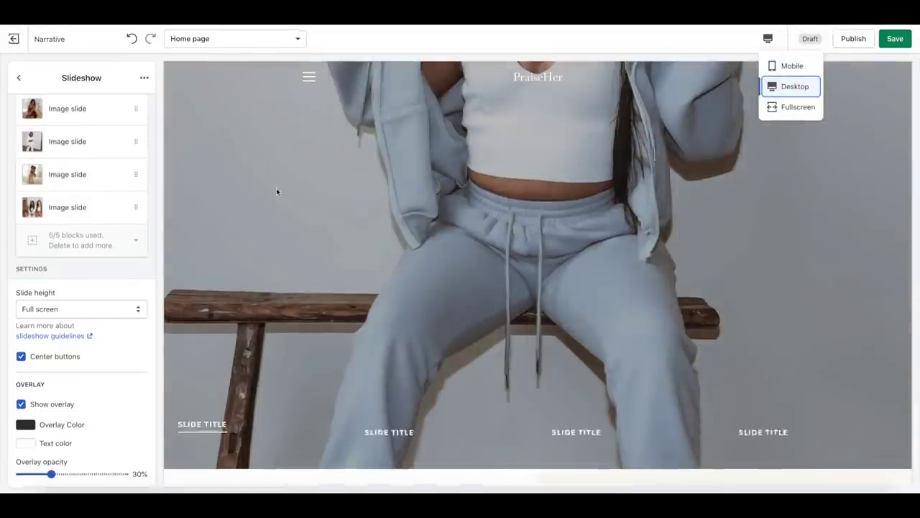
{"action": "left_click", "coordinate": [66, 118]}
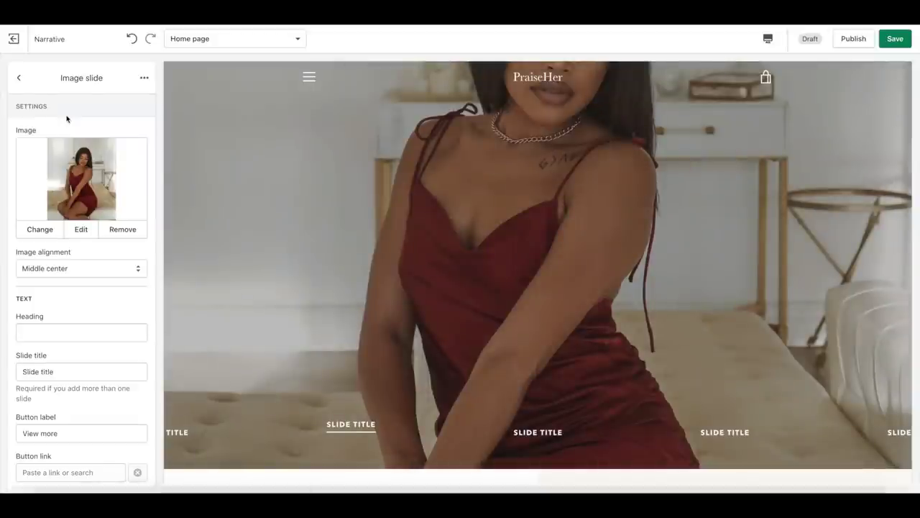
{"action": "left_click", "coordinate": [19, 77]}
{"action": "left_click", "coordinate": [831, 437]}
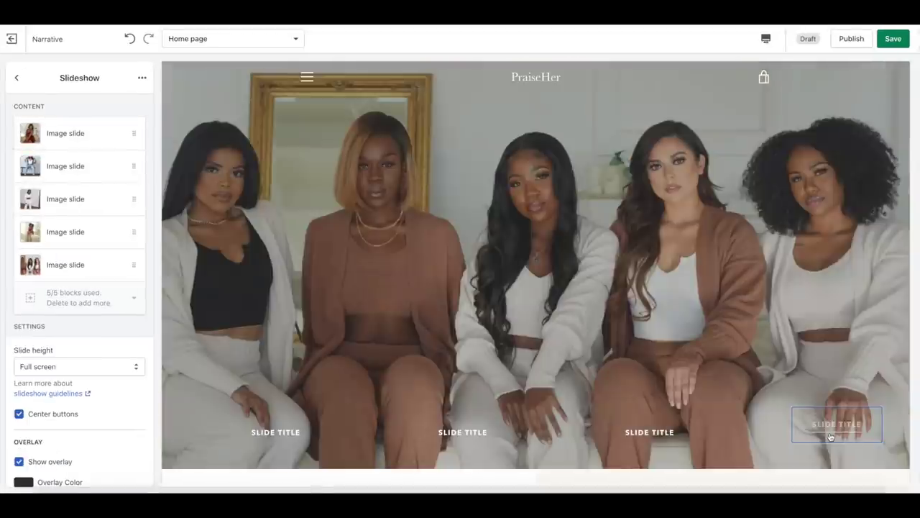
Title the red-dress slide "Praise Her" and link its "Show Now" button to the Scarlet product
{"action": "scroll", "coordinate": [137, 274], "scroll_direction": "down", "scroll_amount": 2}
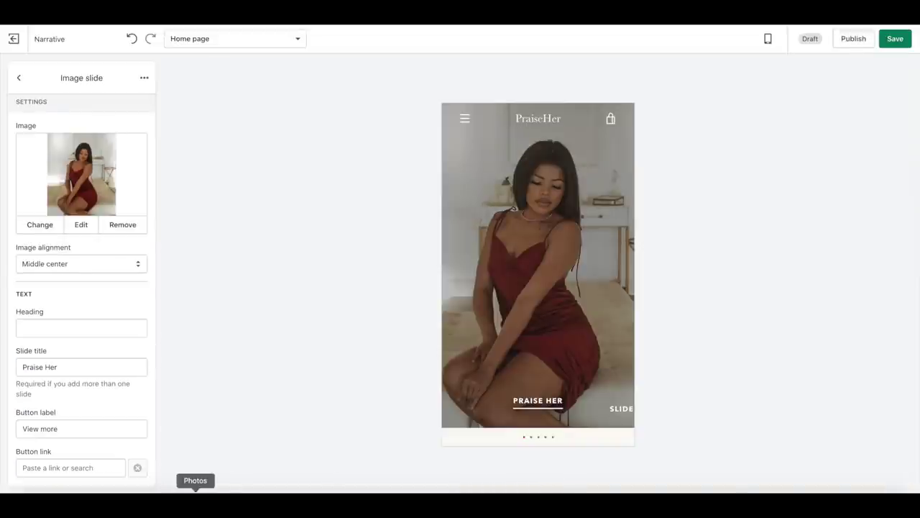
{"action": "left_click", "coordinate": [99, 467]}
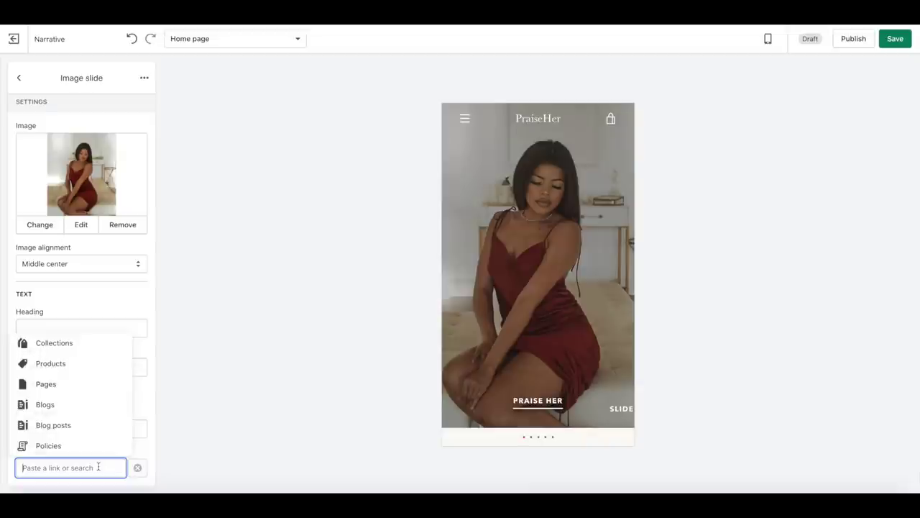
{"action": "left_click", "coordinate": [69, 360]}
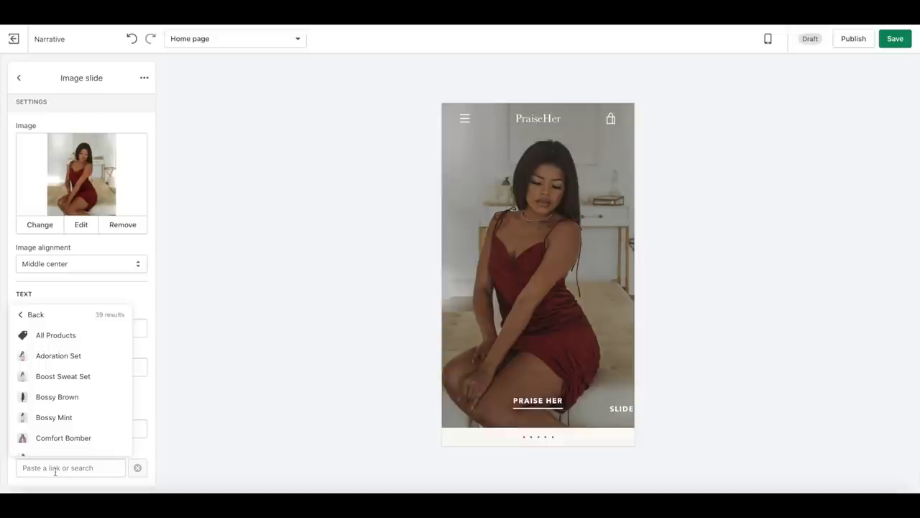
{"action": "type", "text": "sca"}
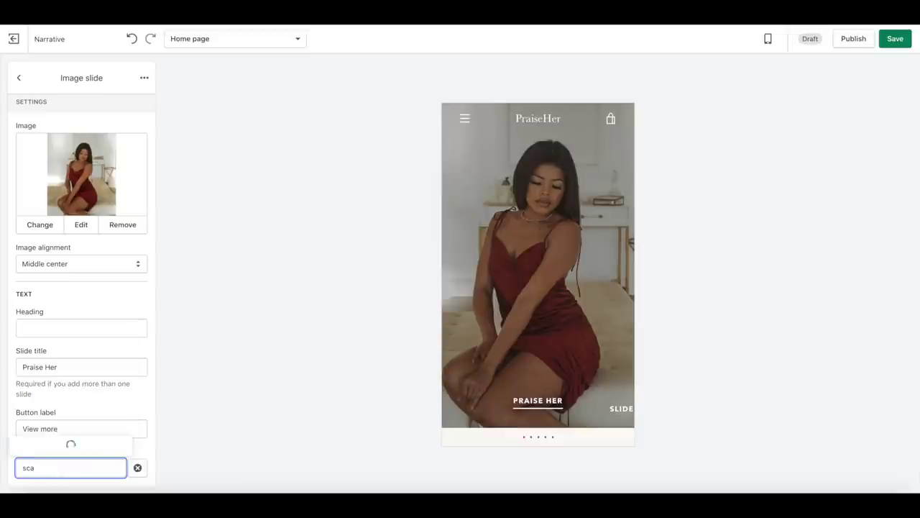
{"action": "left_click", "coordinate": [47, 446]}
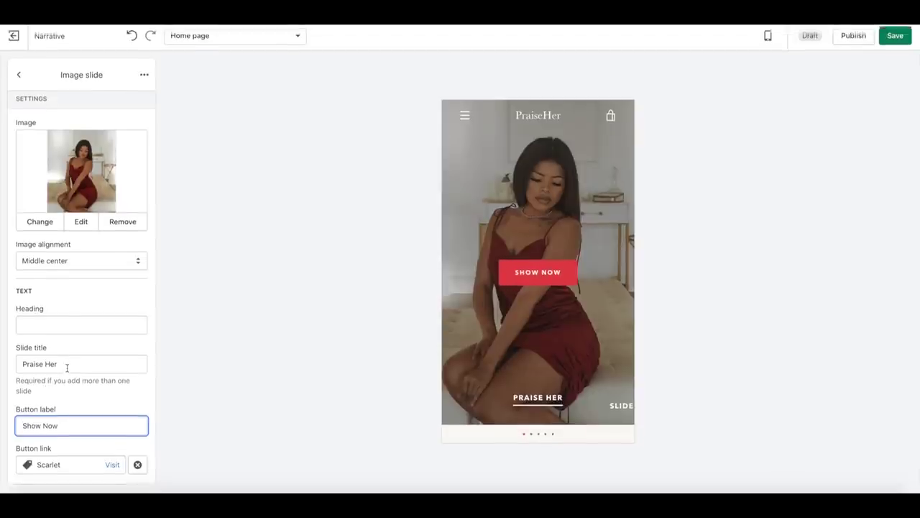
Title the light-blue sweatsuit slide "Praise Her" and link its "Show Now" button to the Cosy Blue product
{"action": "left_click", "coordinate": [19, 78]}
{"action": "left_click", "coordinate": [98, 173]}
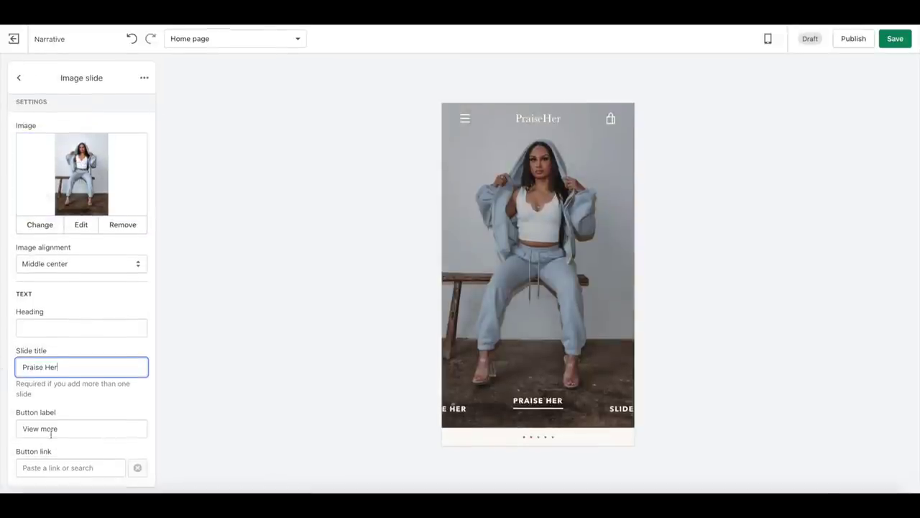
{"action": "left_click", "coordinate": [53, 467]}
{"action": "type", "text": "blue"}
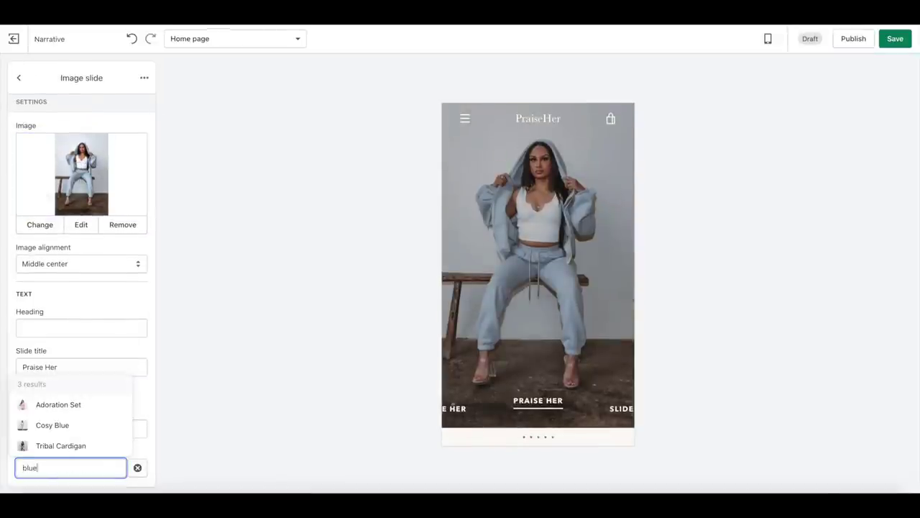
{"action": "left_click", "coordinate": [37, 424]}
{"action": "left_click_drag", "start_coordinate": [61, 428], "coordinate": [0, 425]}
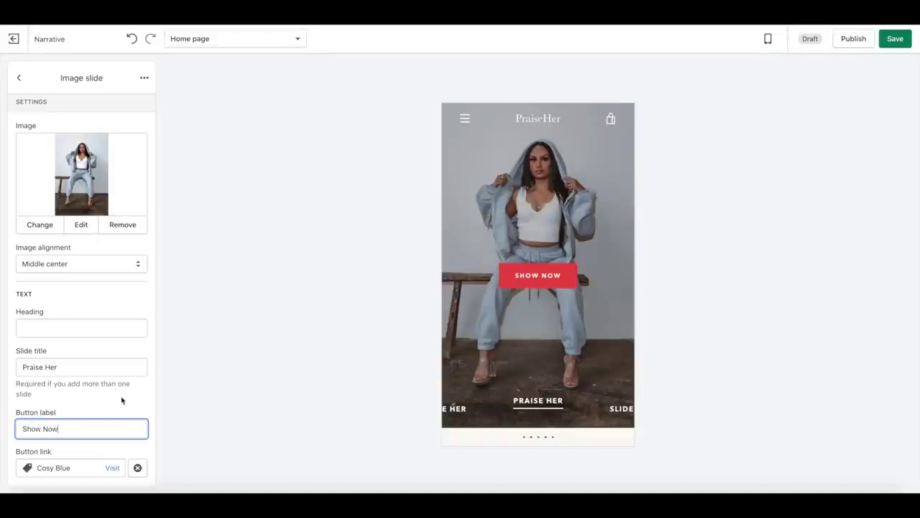
Title the white-outfit slide "Praise Her" and link its "Show Now" button to a product found by searching "cosy"
{"action": "left_click", "coordinate": [19, 78]}
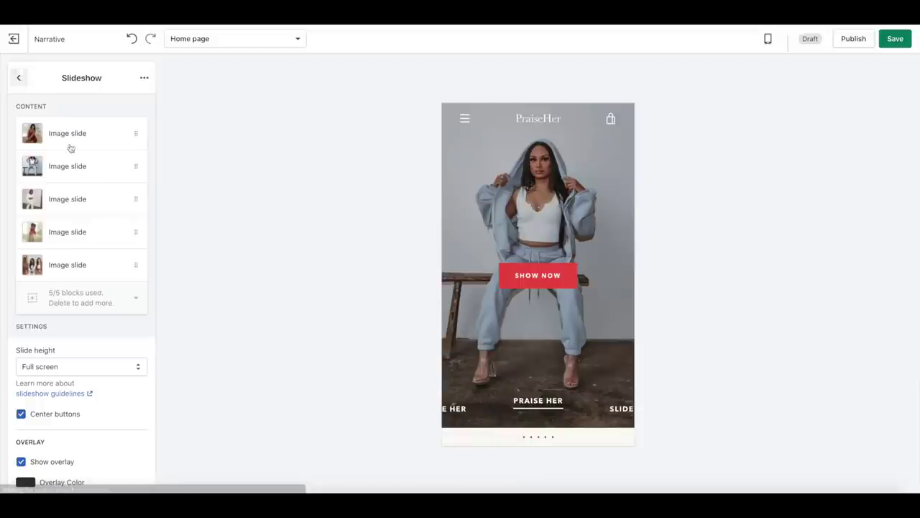
{"action": "left_click", "coordinate": [72, 199]}
{"action": "left_click_drag", "start_coordinate": [63, 433], "coordinate": [2, 423]}
{"action": "type", "text": "Show Now"}
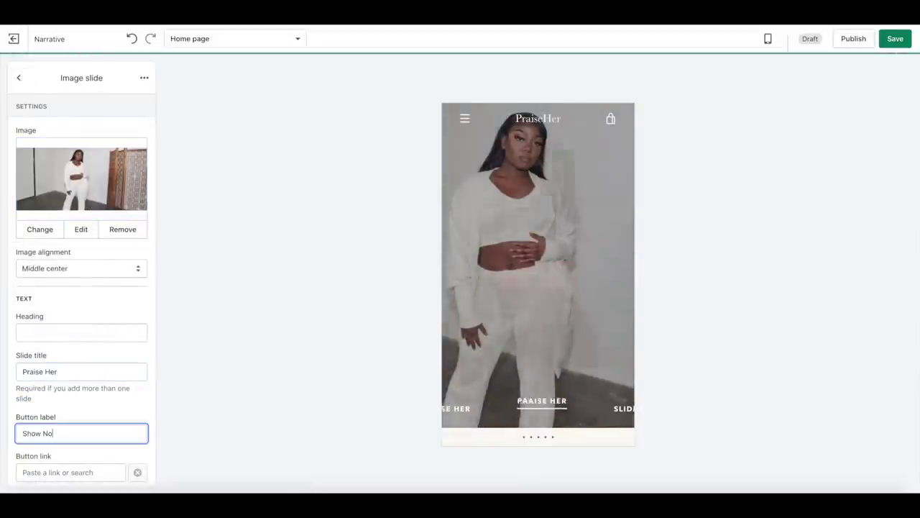
{"action": "left_click", "coordinate": [59, 473]}
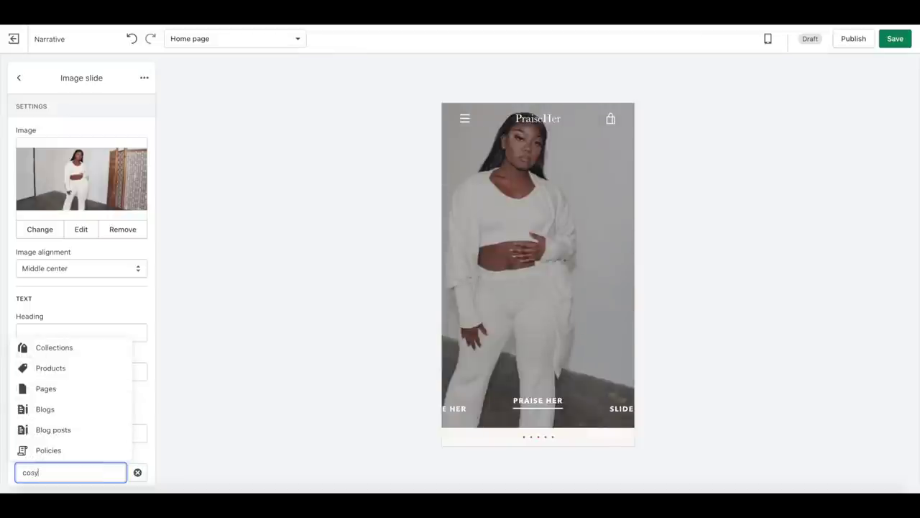
{"action": "left_click", "coordinate": [71, 450]}
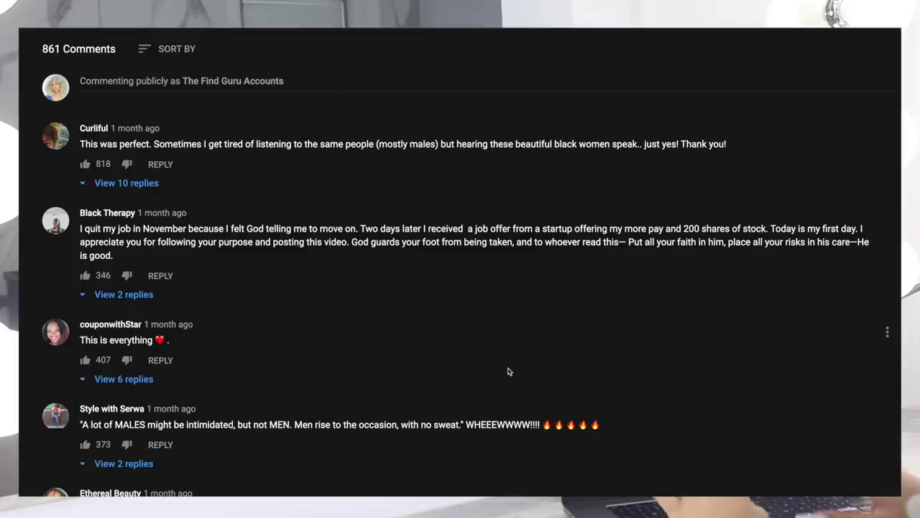
{"action": "scroll", "coordinate": [508, 371], "scroll_direction": "down", "scroll_amount": 1}
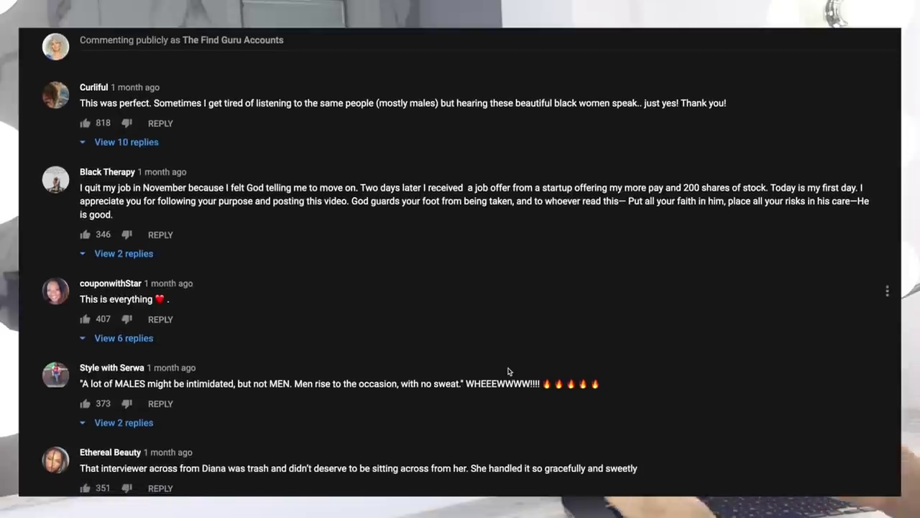
{"action": "scroll", "coordinate": [508, 371], "scroll_direction": "down", "scroll_amount": 1}
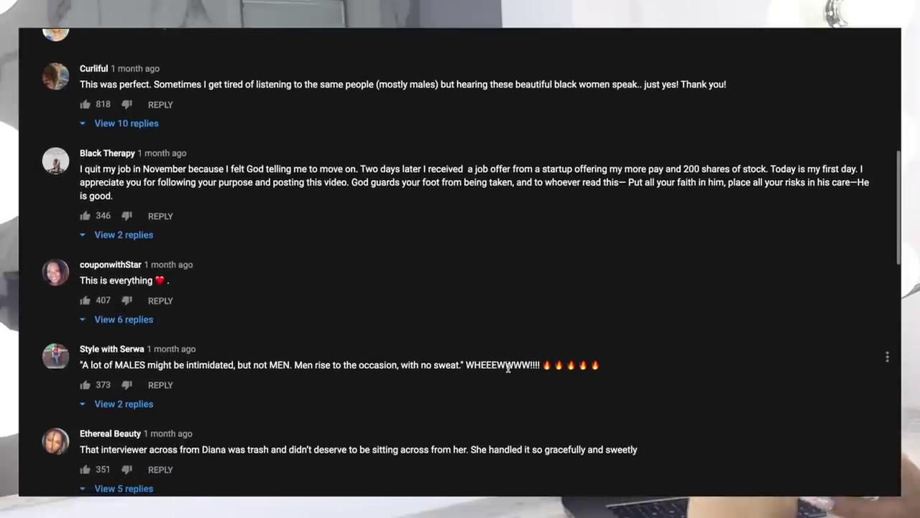
{"action": "scroll", "coordinate": [508, 370], "scroll_direction": "down", "scroll_amount": 1}
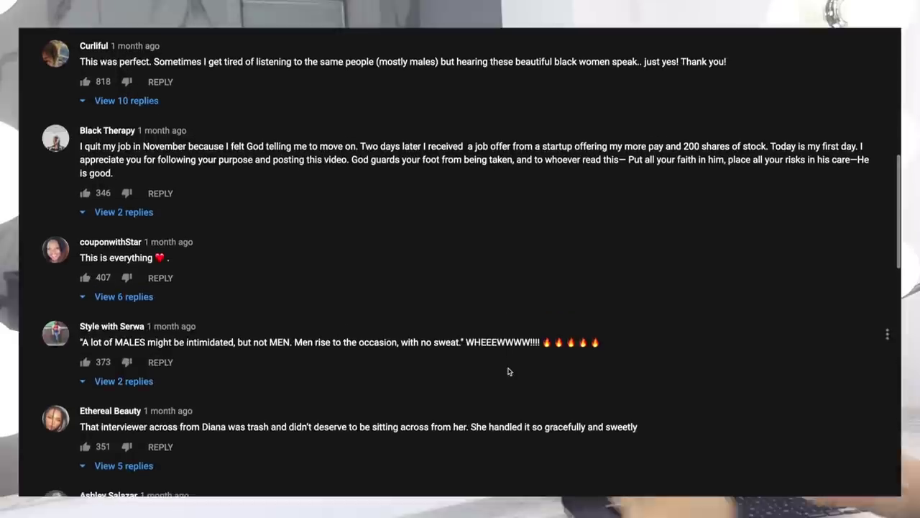
{"action": "scroll", "coordinate": [507, 371], "scroll_direction": "down", "scroll_amount": 1}
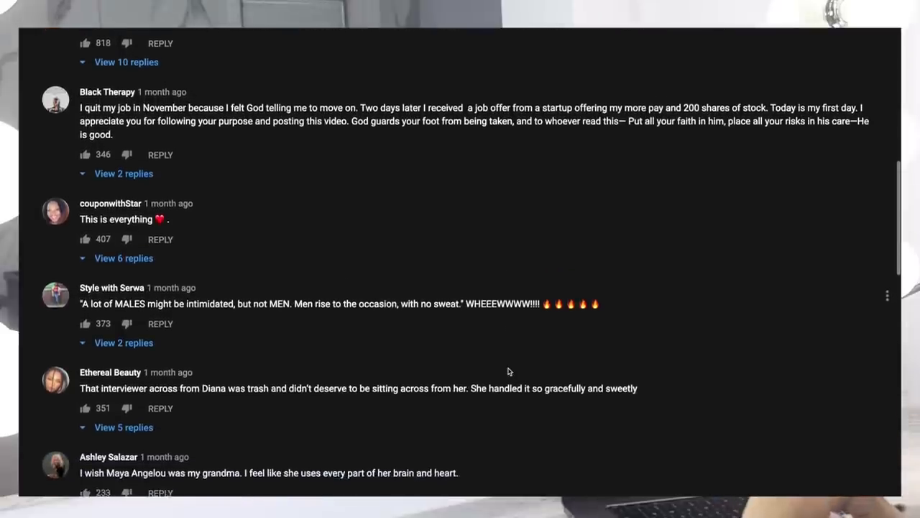
{"action": "scroll", "coordinate": [507, 371], "scroll_direction": "down", "scroll_amount": 1}
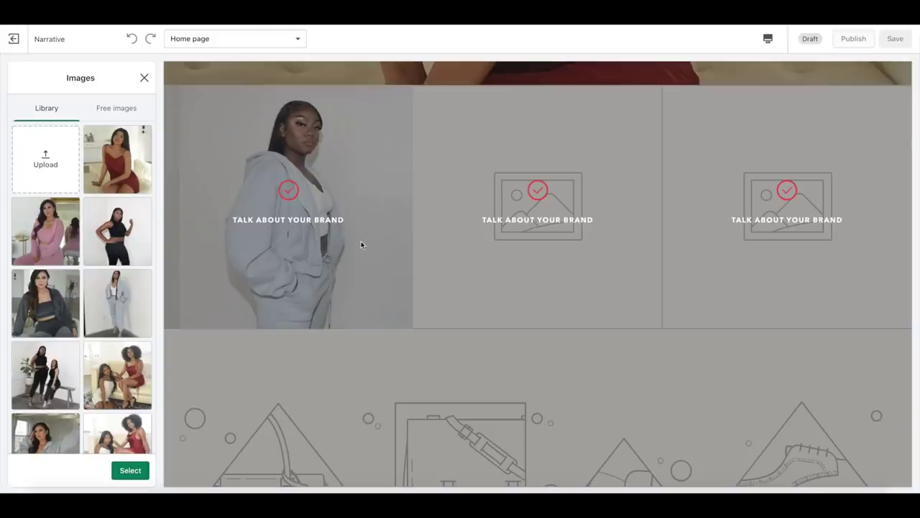
Assign the library photo of the woman in the light-blue hooded sweatsuit to the Gallery section's first image
{"action": "scroll", "coordinate": [361, 241], "scroll_direction": "up", "scroll_amount": 1}
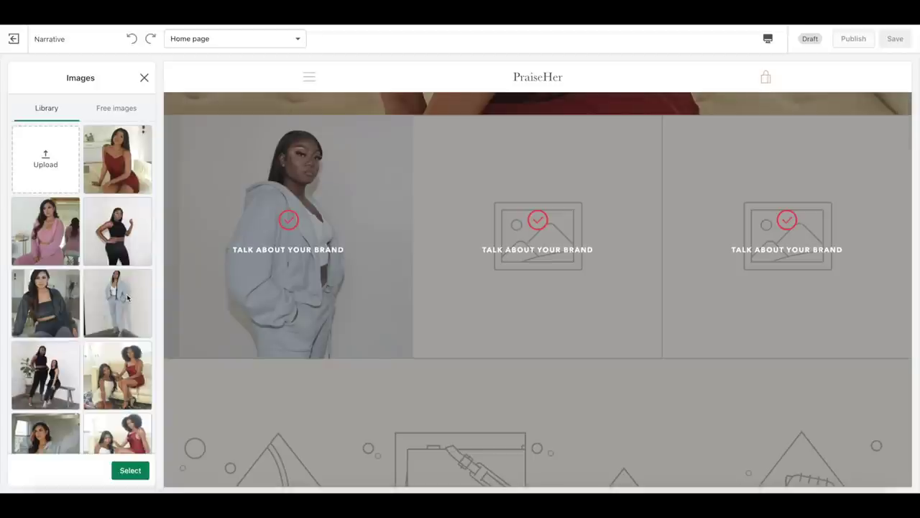
{"action": "scroll", "coordinate": [128, 297], "scroll_direction": "down", "scroll_amount": 3}
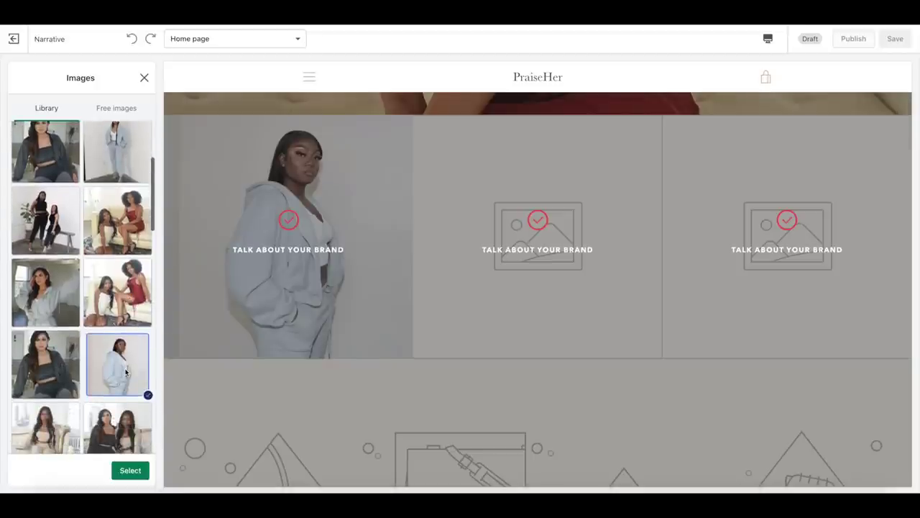
{"action": "left_click", "coordinate": [130, 469]}
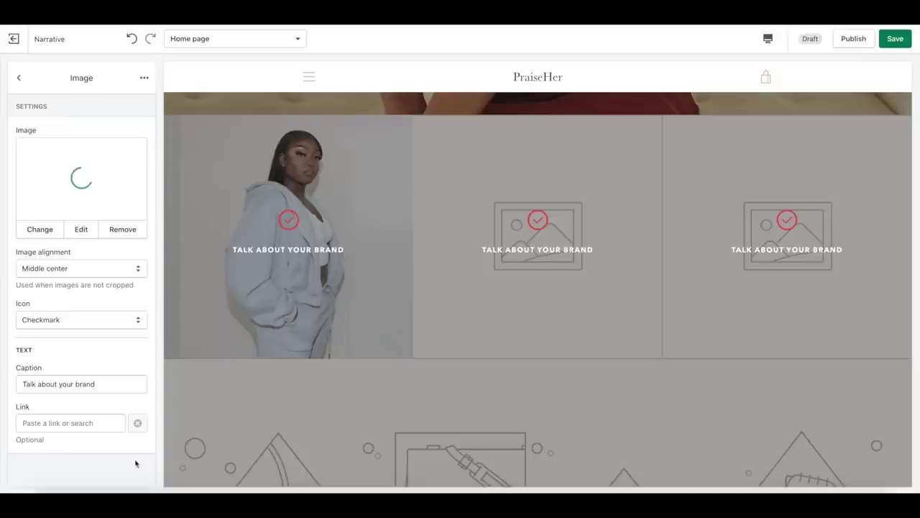
{"action": "left_click", "coordinate": [20, 80]}
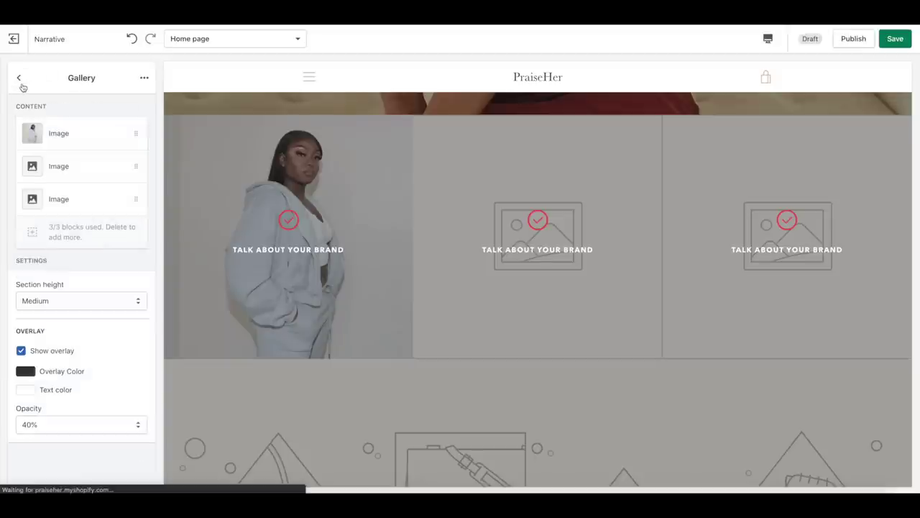
Assign the photo of the two women in light-blue sweatsuits to the Gallery section's second image
{"action": "left_click", "coordinate": [56, 164]}
{"action": "left_click", "coordinate": [65, 170]}
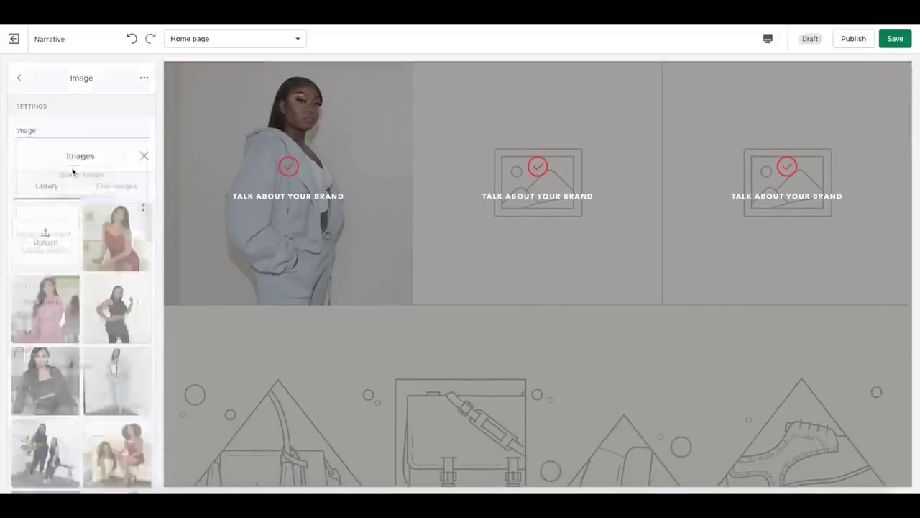
{"action": "scroll", "coordinate": [110, 279], "scroll_direction": "down", "scroll_amount": 5}
{"action": "scroll", "coordinate": [110, 279], "scroll_direction": "down", "scroll_amount": 5}
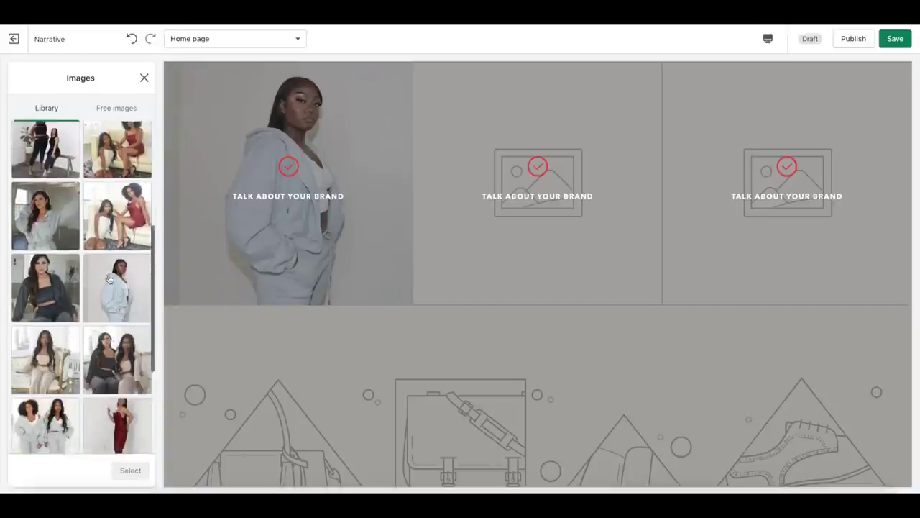
{"action": "left_click", "coordinate": [63, 327]}
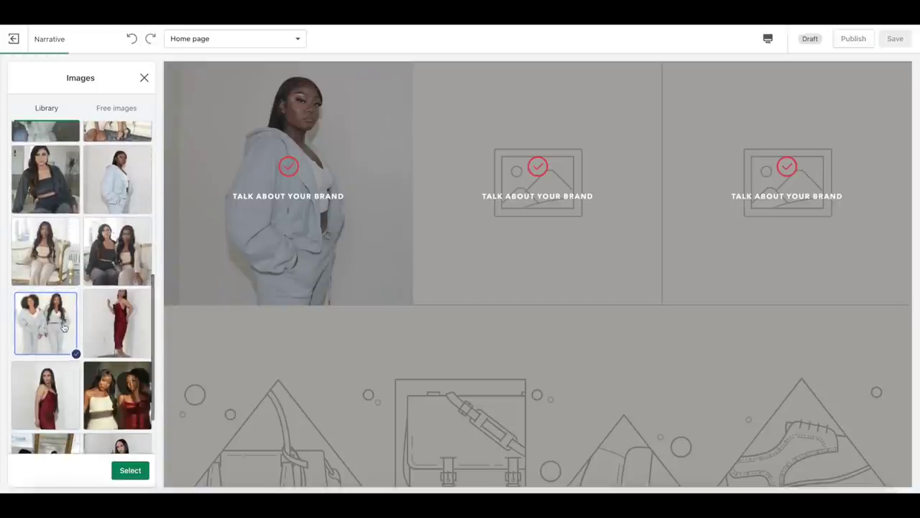
{"action": "left_click", "coordinate": [130, 470]}
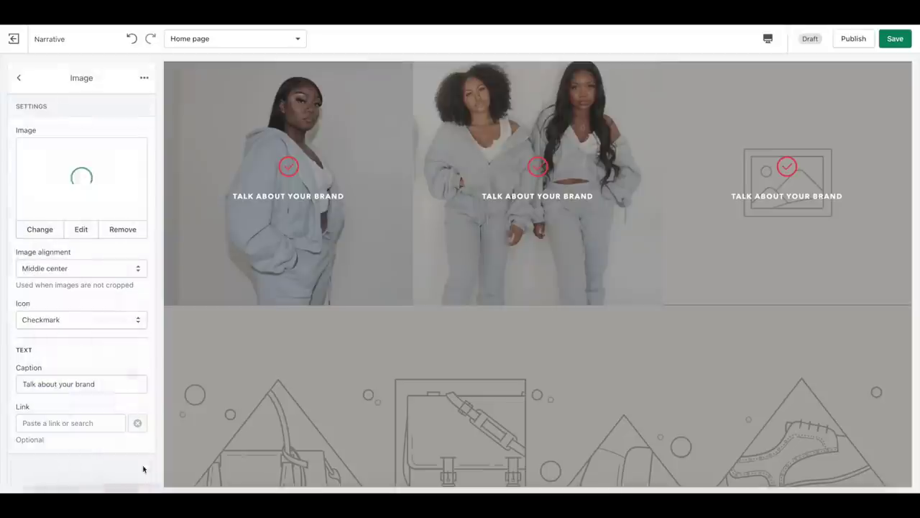
{"action": "left_click", "coordinate": [19, 76]}
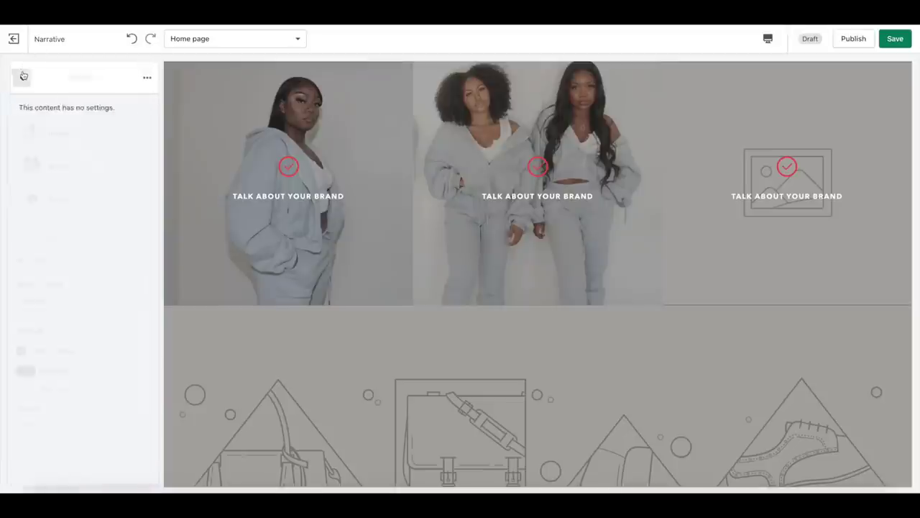
Assign the full-length library photo of the barefoot woman in the light-blue sweatsuit to the Gallery section's third image
{"action": "left_click", "coordinate": [89, 205]}
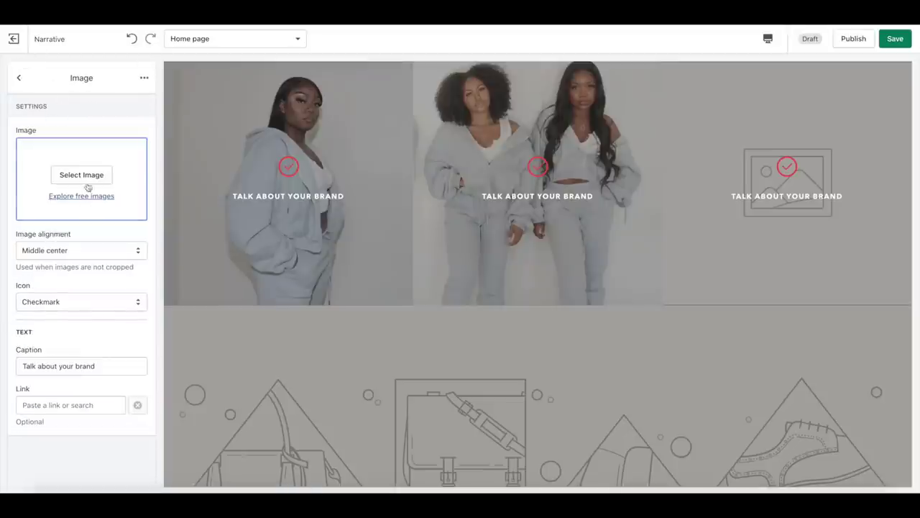
{"action": "left_click", "coordinate": [85, 173]}
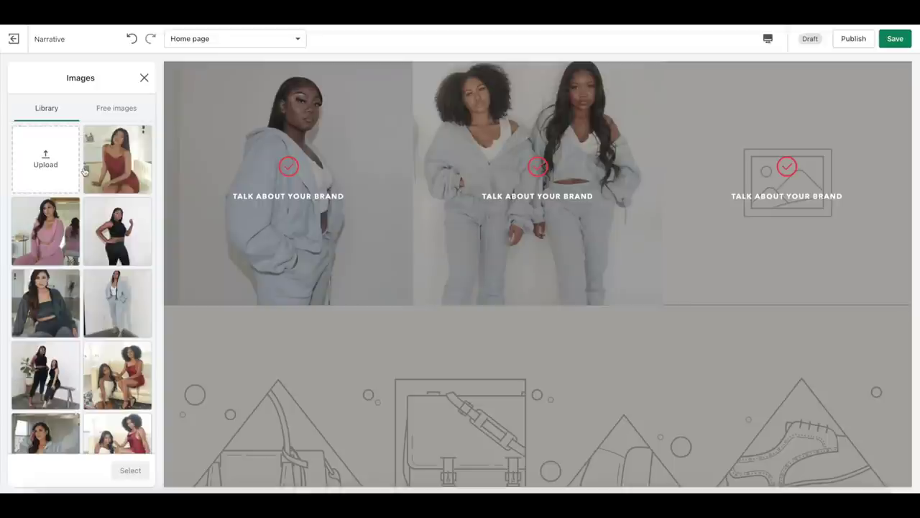
{"action": "left_click", "coordinate": [129, 303]}
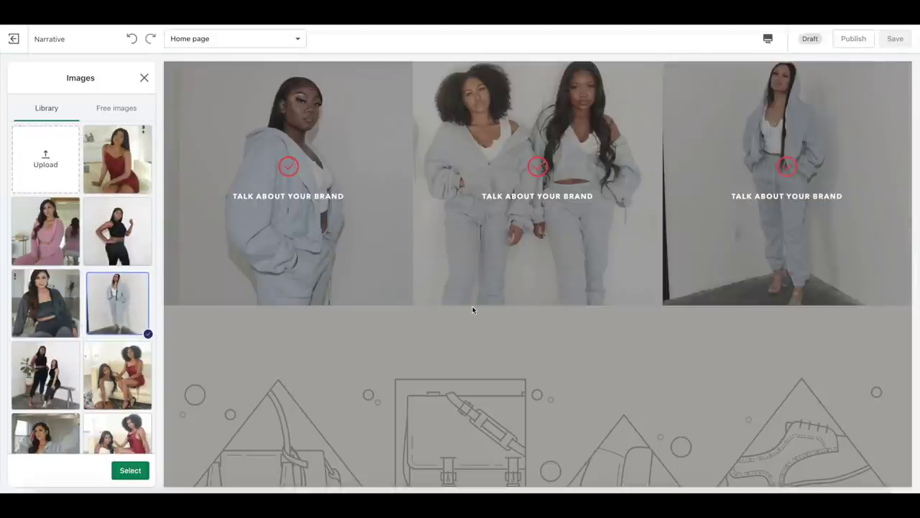
{"action": "scroll", "coordinate": [472, 309], "scroll_direction": "up", "scroll_amount": 5}
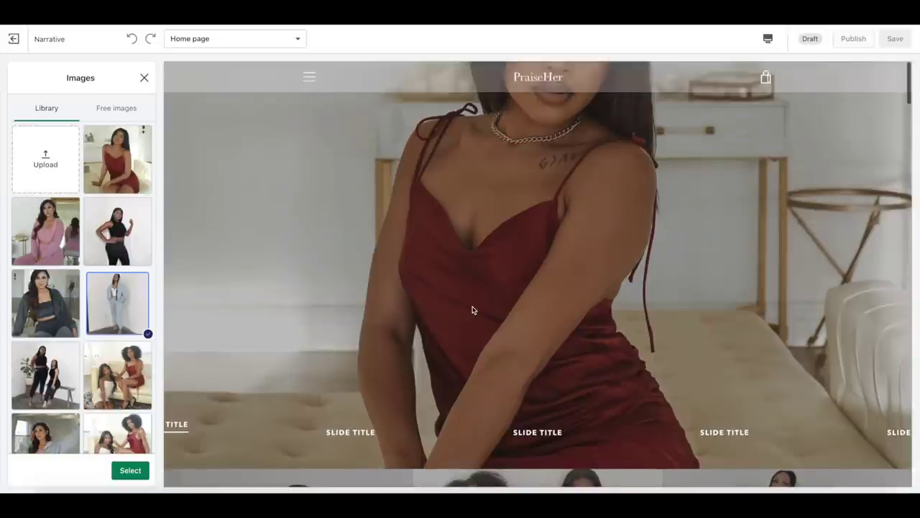
{"action": "scroll", "coordinate": [473, 305], "scroll_direction": "down", "scroll_amount": 10}
{"action": "left_click", "coordinate": [144, 78]}
Assign the photo of the woman in the beige set on the white-and-gold chair to the lower Gallery section's second image
{"action": "left_click", "coordinate": [74, 175]}
{"action": "scroll", "coordinate": [61, 323], "scroll_direction": "down", "scroll_amount": 5}
{"action": "left_click", "coordinate": [62, 325]}
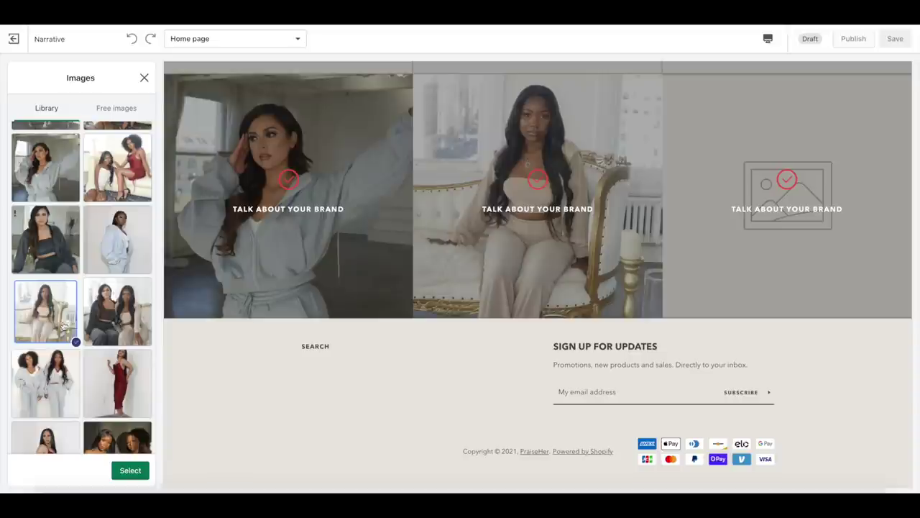
{"action": "left_click", "coordinate": [136, 468]}
{"action": "left_click", "coordinate": [18, 79]}
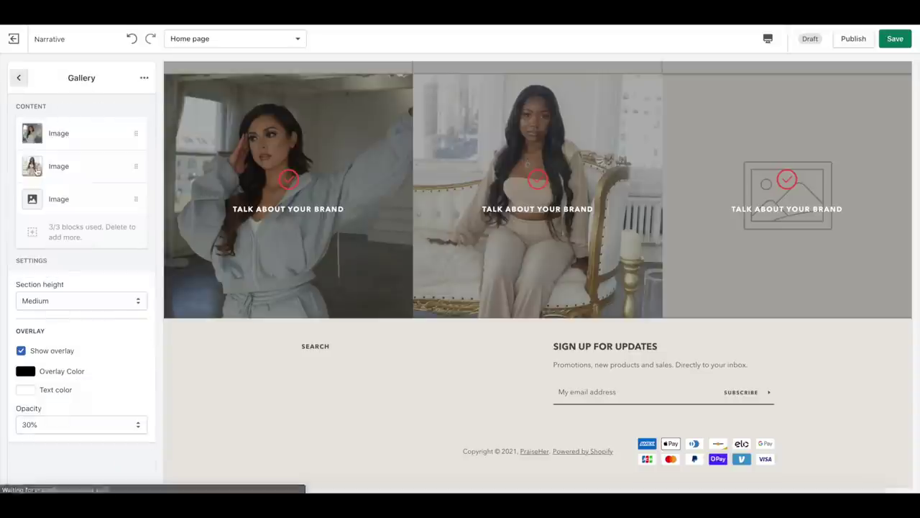
Assign the photo of the woman in the mauve outfit beside the plant to the lower Gallery section's third image
{"action": "left_click", "coordinate": [60, 199]}
{"action": "left_click", "coordinate": [68, 177]}
{"action": "scroll", "coordinate": [93, 249], "scroll_direction": "down", "scroll_amount": 2}
{"action": "scroll", "coordinate": [92, 250], "scroll_direction": "down", "scroll_amount": 10}
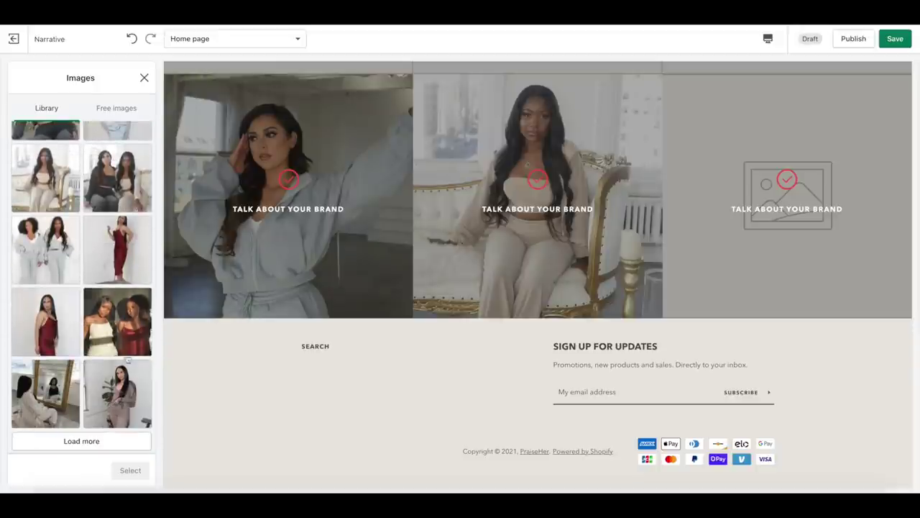
{"action": "left_click", "coordinate": [115, 403]}
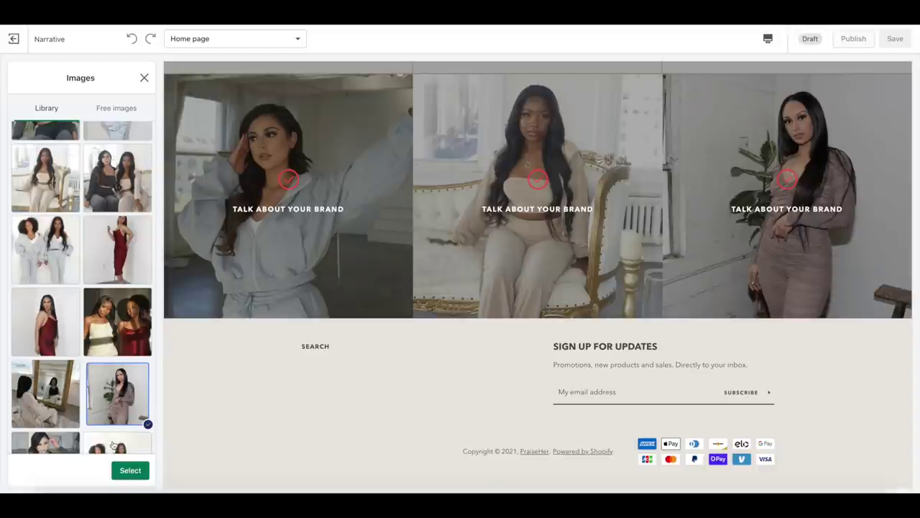
{"action": "scroll", "coordinate": [112, 445], "scroll_direction": "down", "scroll_amount": 3}
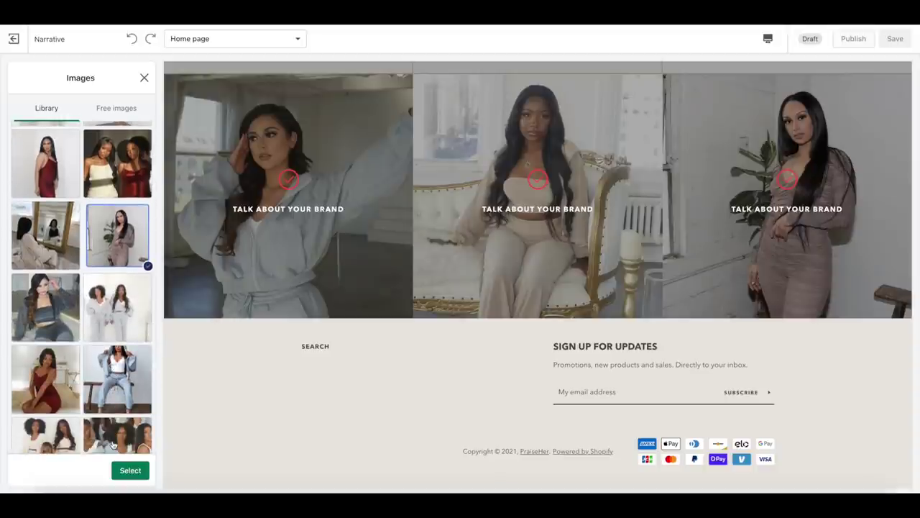
{"action": "left_click", "coordinate": [130, 471]}
Try other library photos as the lower gallery's third image, including the short beige dress and the red satin dress
{"action": "scroll", "coordinate": [80, 284], "scroll_direction": "down", "scroll_amount": 5}
{"action": "scroll", "coordinate": [80, 284], "scroll_direction": "down", "scroll_amount": 2}
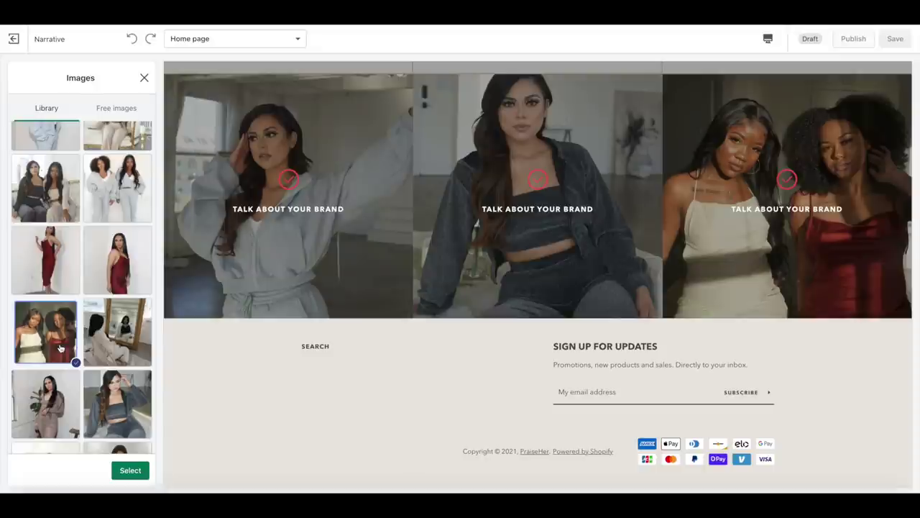
{"action": "scroll", "coordinate": [116, 389], "scroll_direction": "down", "scroll_amount": 5}
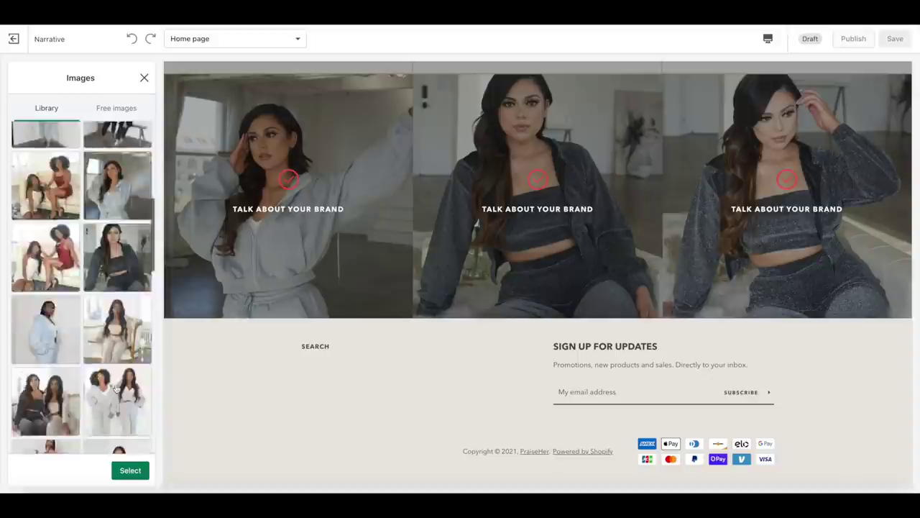
{"action": "scroll", "coordinate": [117, 389], "scroll_direction": "down", "scroll_amount": 3}
{"action": "left_click", "coordinate": [117, 338]}
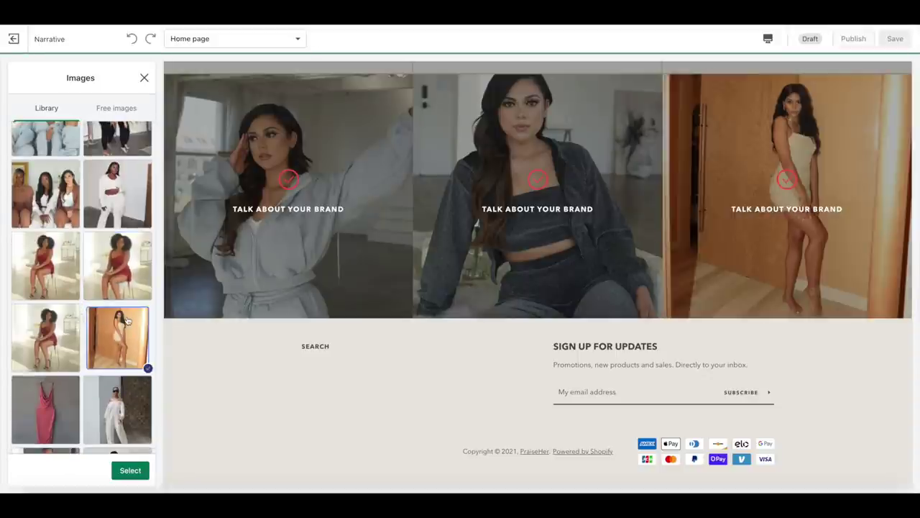
{"action": "scroll", "coordinate": [102, 417], "scroll_direction": "down", "scroll_amount": 2}
{"action": "left_click", "coordinate": [103, 441]}
{"action": "scroll", "coordinate": [102, 443], "scroll_direction": "down", "scroll_amount": 1}
{"action": "scroll", "coordinate": [103, 431], "scroll_direction": "down", "scroll_amount": 10}
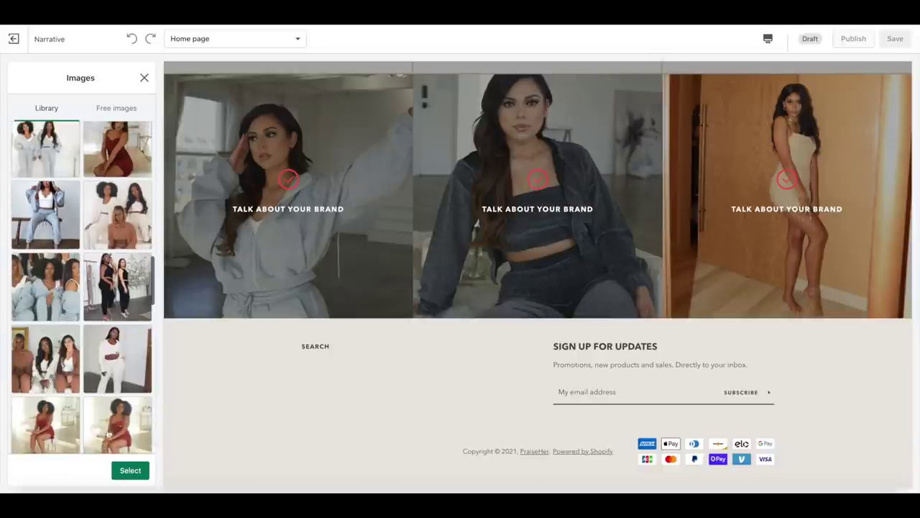
{"action": "left_click", "coordinate": [113, 342]}
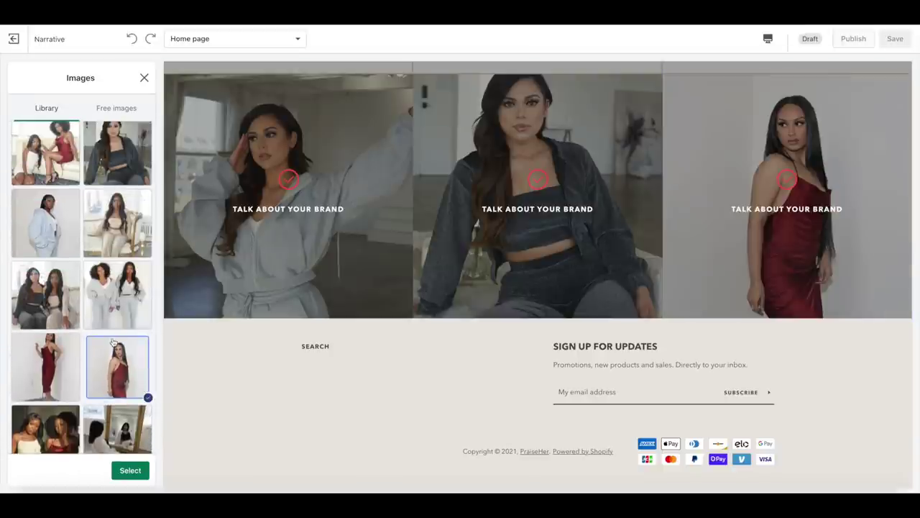
Assign the photo of the woman in the pink set to the lower gallery's third image, and move the second image below it
{"action": "scroll", "coordinate": [115, 302], "scroll_direction": "up", "scroll_amount": 10}
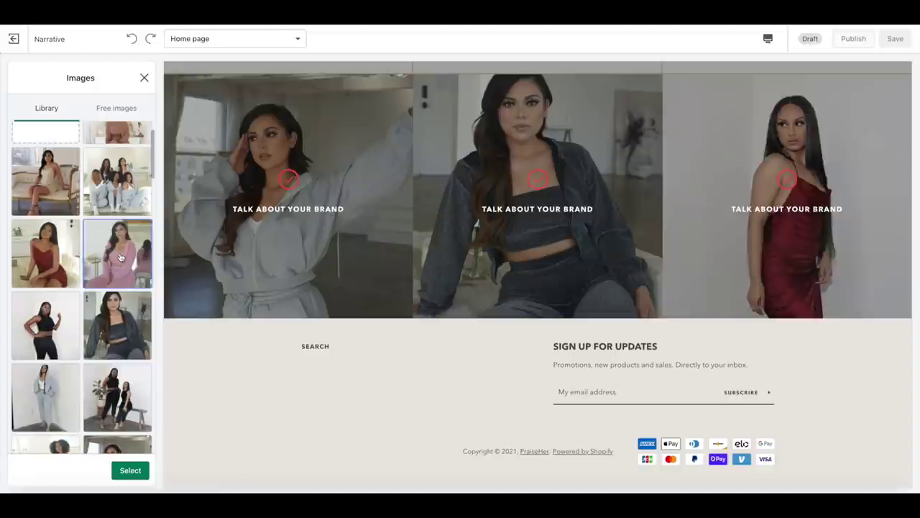
{"action": "left_click", "coordinate": [120, 257]}
{"action": "scroll", "coordinate": [120, 257], "scroll_direction": "up", "scroll_amount": 2}
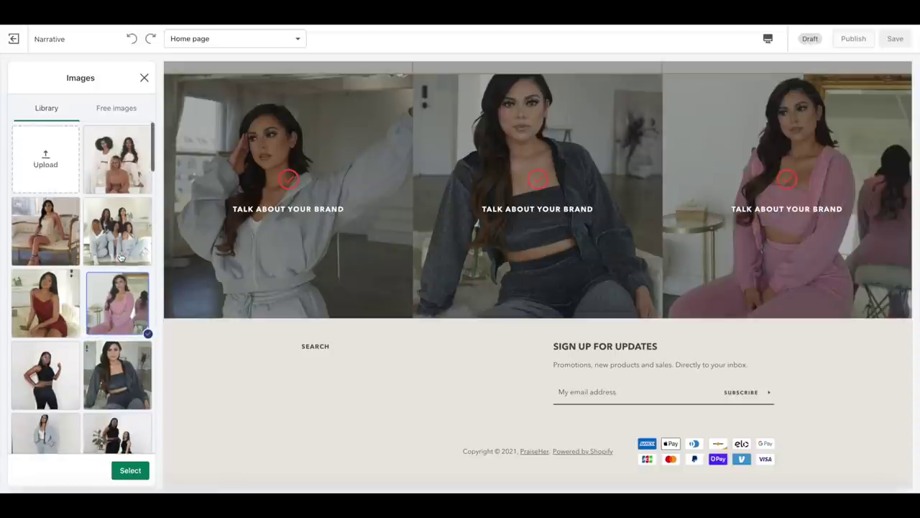
{"action": "left_click", "coordinate": [47, 234]}
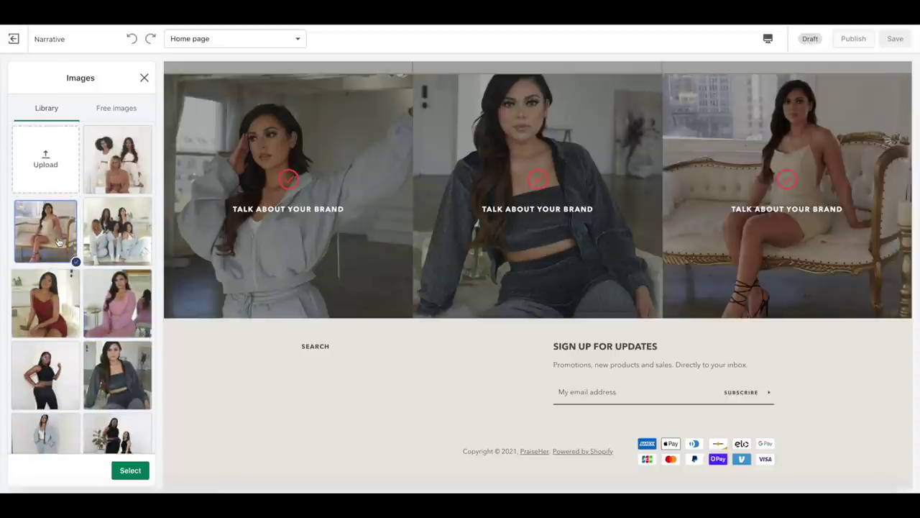
{"action": "left_click", "coordinate": [107, 303]}
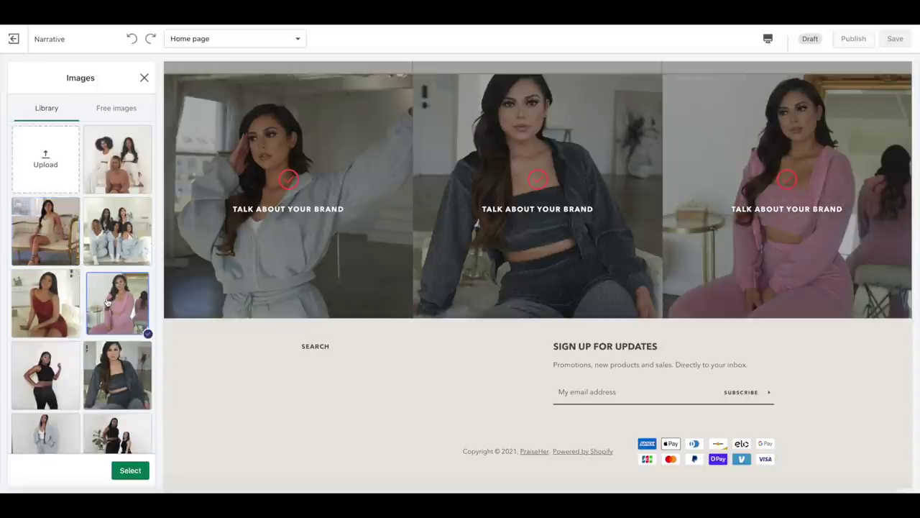
{"action": "left_click", "coordinate": [144, 476]}
{"action": "left_click", "coordinate": [19, 78]}
{"action": "left_click_drag", "start_coordinate": [61, 164], "coordinate": [66, 199]}
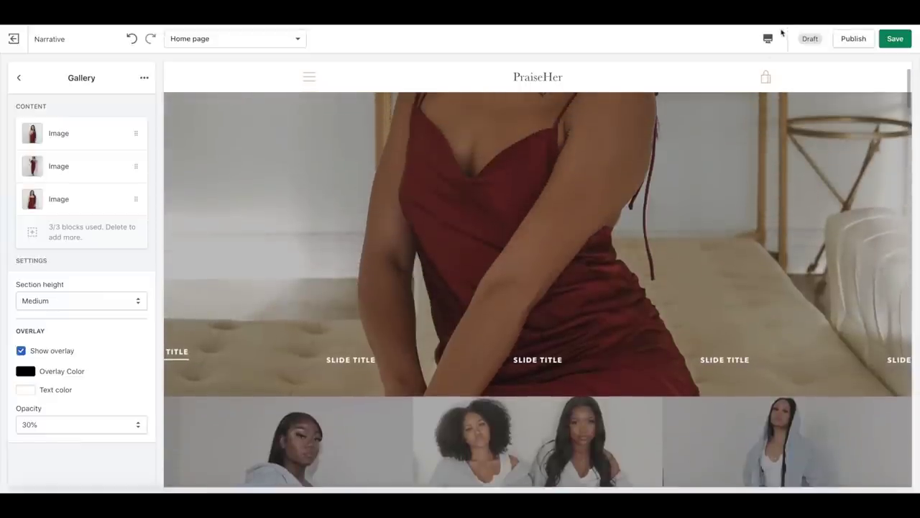
Switch the preview to mobile and check the home page from the slideshow down through all the gallery sections
{"action": "left_click", "coordinate": [768, 39]}
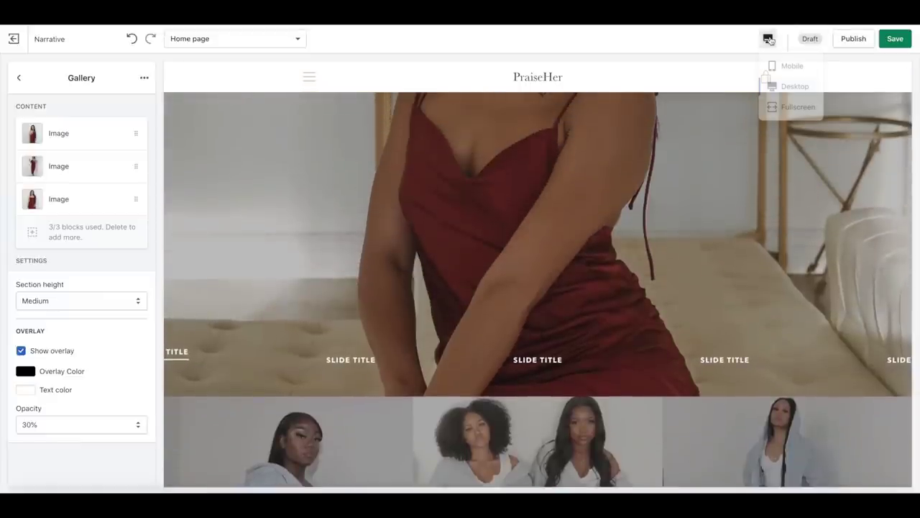
{"action": "left_click", "coordinate": [786, 72]}
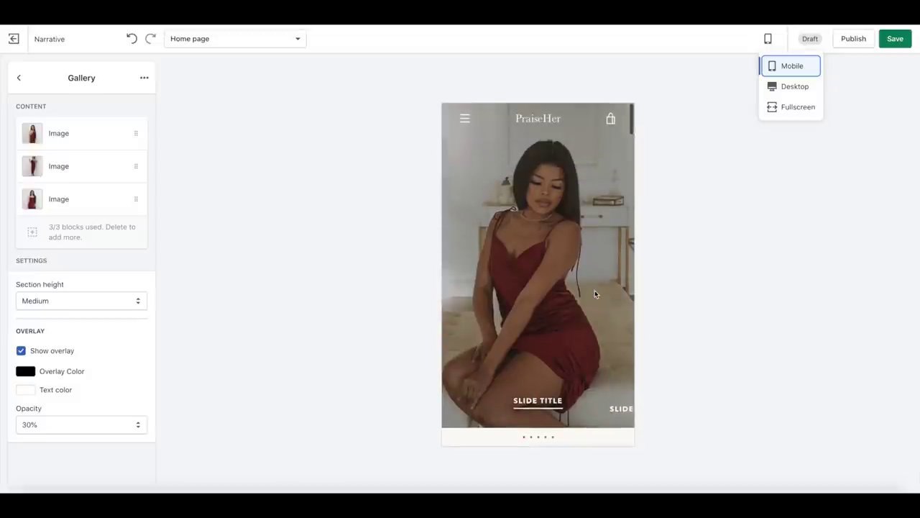
{"action": "scroll", "coordinate": [595, 293], "scroll_direction": "down", "scroll_amount": 5}
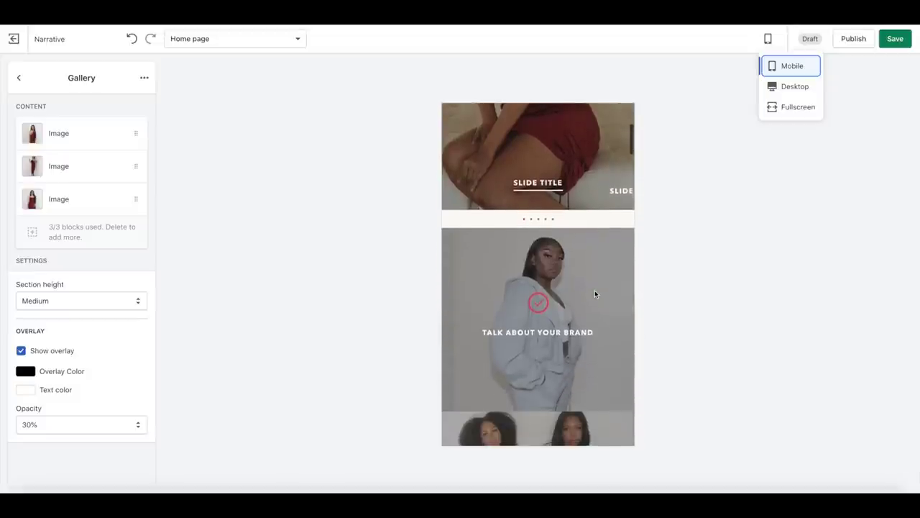
{"action": "scroll", "coordinate": [595, 293], "scroll_direction": "down", "scroll_amount": 4}
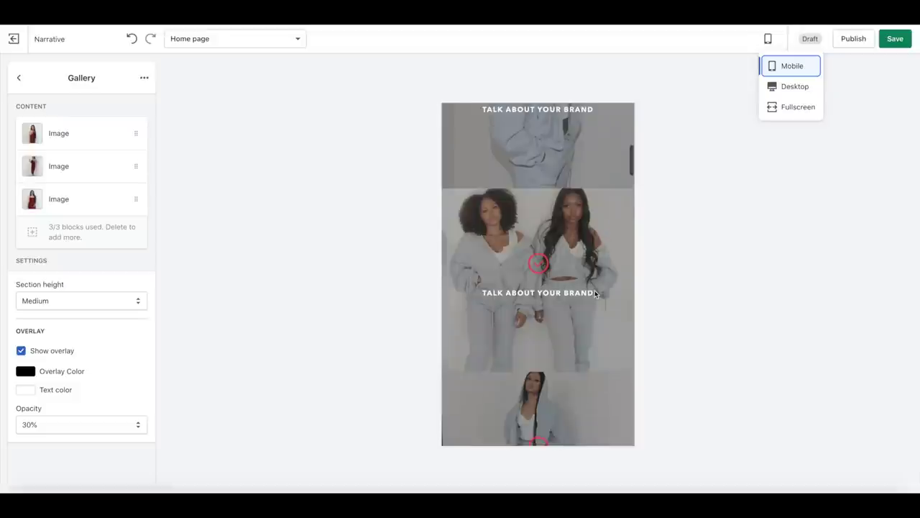
{"action": "scroll", "coordinate": [595, 294], "scroll_direction": "down", "scroll_amount": 8}
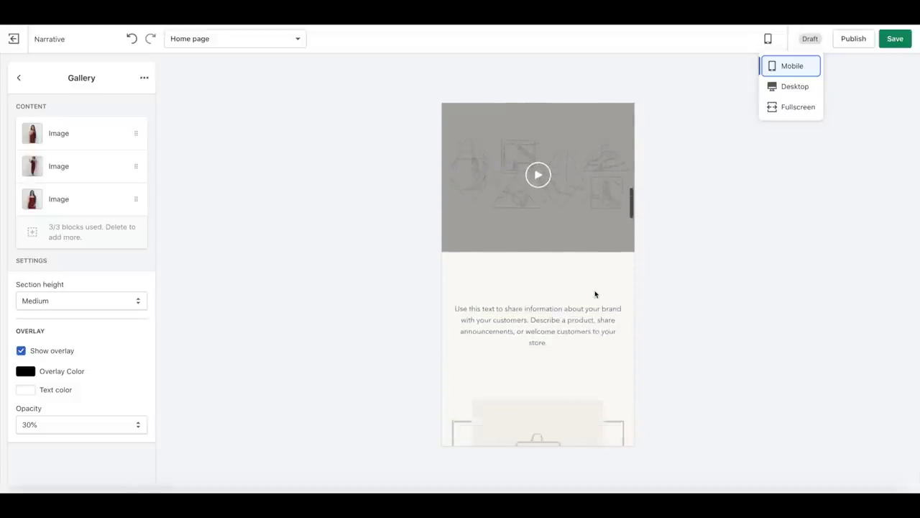
{"action": "scroll", "coordinate": [595, 293], "scroll_direction": "down", "scroll_amount": 8}
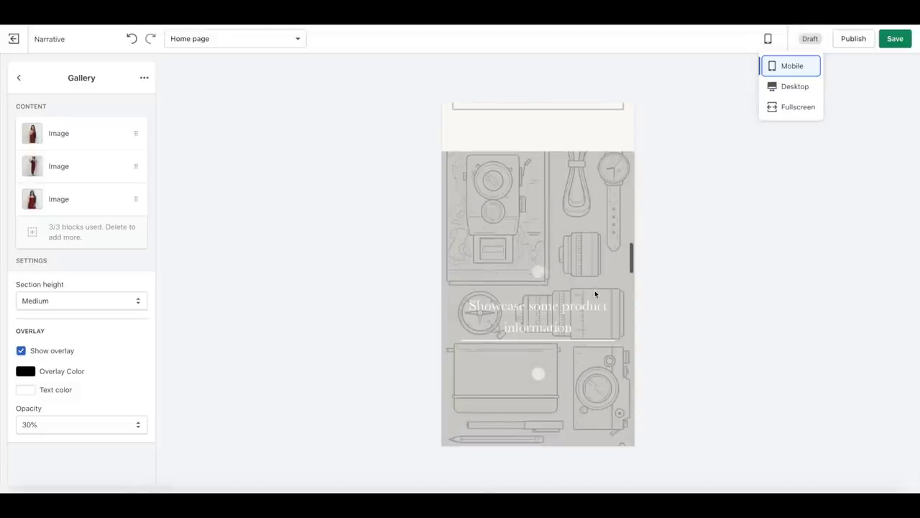
{"action": "scroll", "coordinate": [594, 293], "scroll_direction": "down", "scroll_amount": 8}
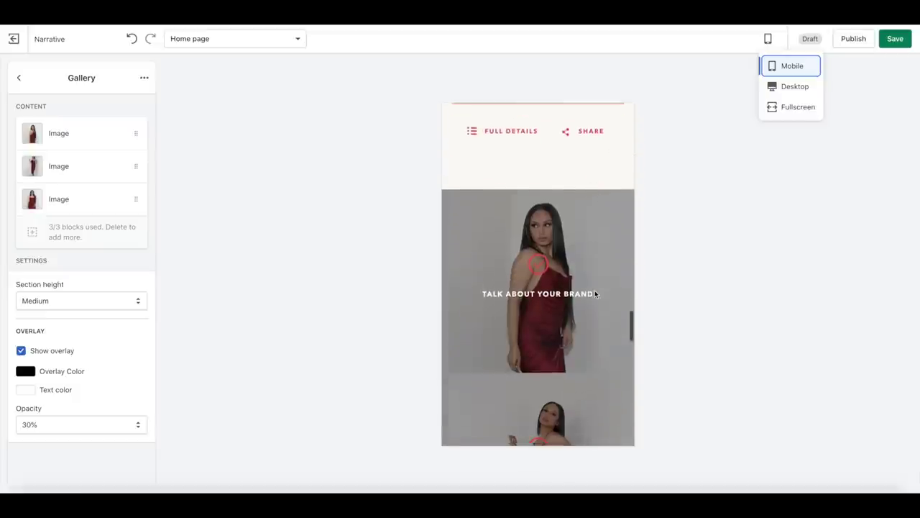
{"action": "scroll", "coordinate": [595, 293], "scroll_direction": "down", "scroll_amount": 2}
{"action": "scroll", "coordinate": [594, 293], "scroll_direction": "down", "scroll_amount": 2}
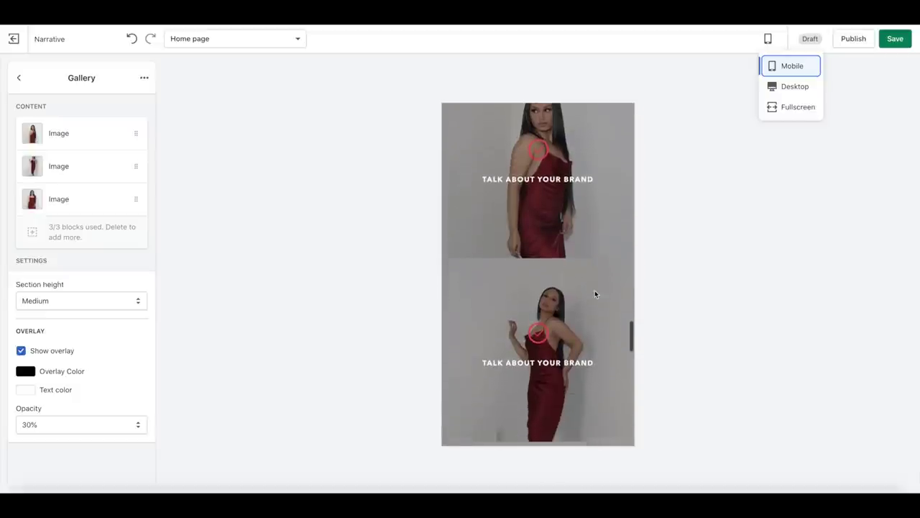
{"action": "scroll", "coordinate": [595, 293], "scroll_direction": "down", "scroll_amount": 3}
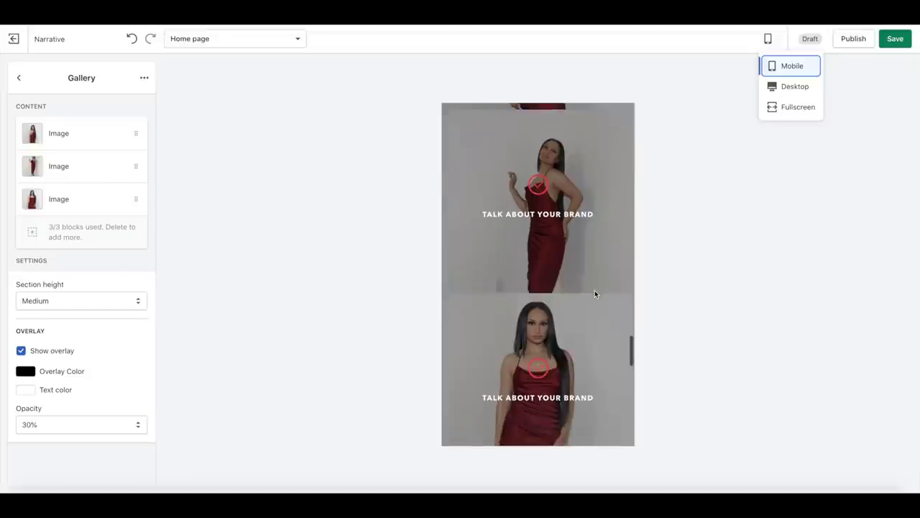
{"action": "scroll", "coordinate": [595, 294], "scroll_direction": "down", "scroll_amount": 5}
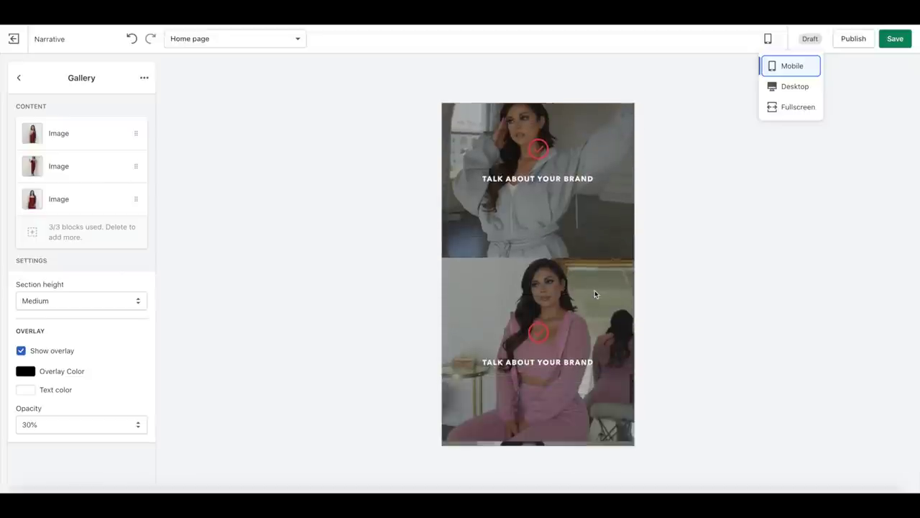
{"action": "scroll", "coordinate": [595, 294], "scroll_direction": "down", "scroll_amount": 3}
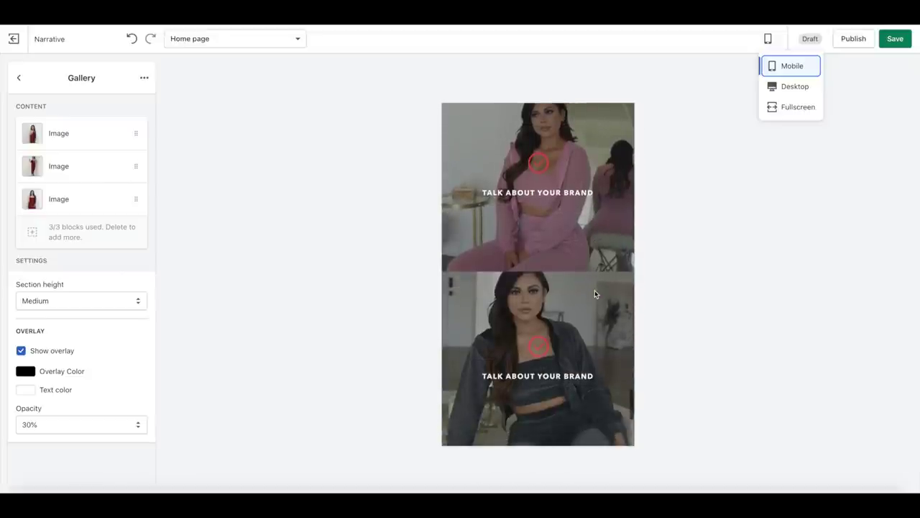
{"action": "scroll", "coordinate": [595, 294], "scroll_direction": "down", "scroll_amount": 2}
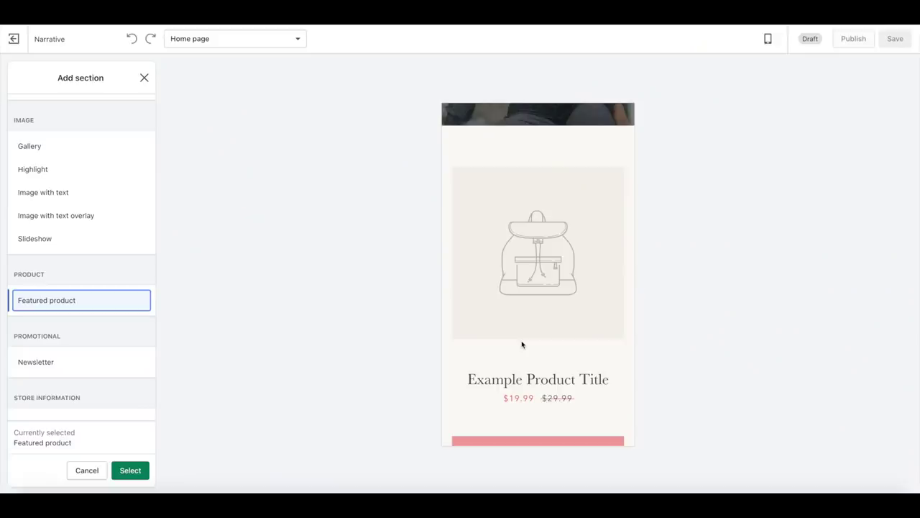
Add a Featured product section below the galleries, assign the Dignified Black product to it, and check it in the mobile preview
{"action": "scroll", "coordinate": [522, 340], "scroll_direction": "up", "scroll_amount": 3}
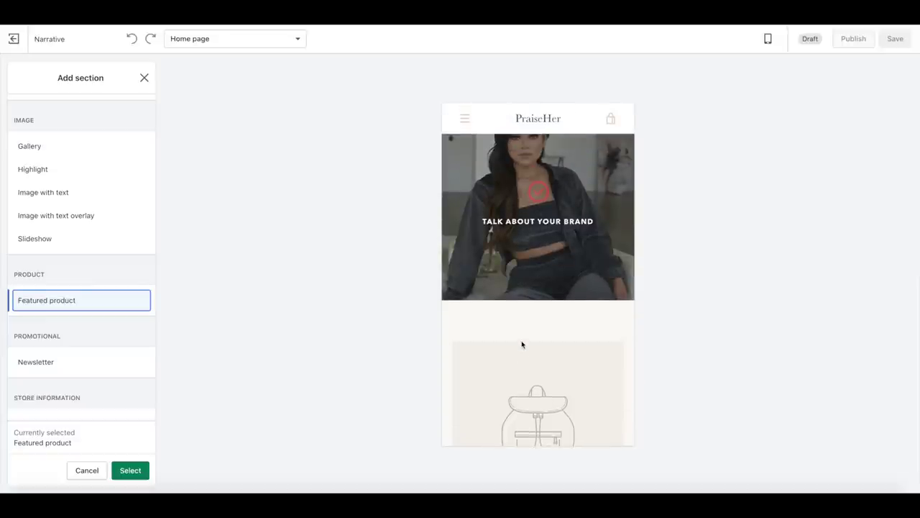
{"action": "scroll", "coordinate": [514, 354], "scroll_direction": "down", "scroll_amount": 3}
{"action": "scroll", "coordinate": [512, 354], "scroll_direction": "down", "scroll_amount": 1}
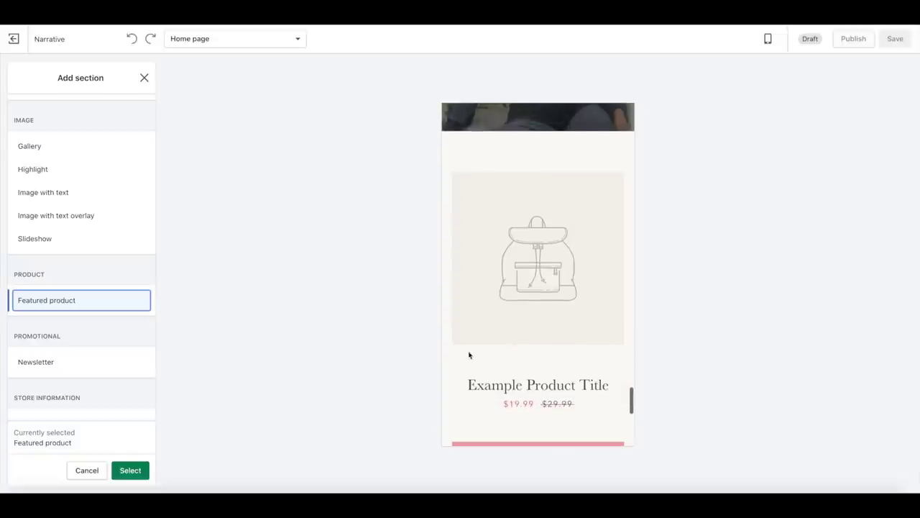
{"action": "left_click", "coordinate": [121, 471]}
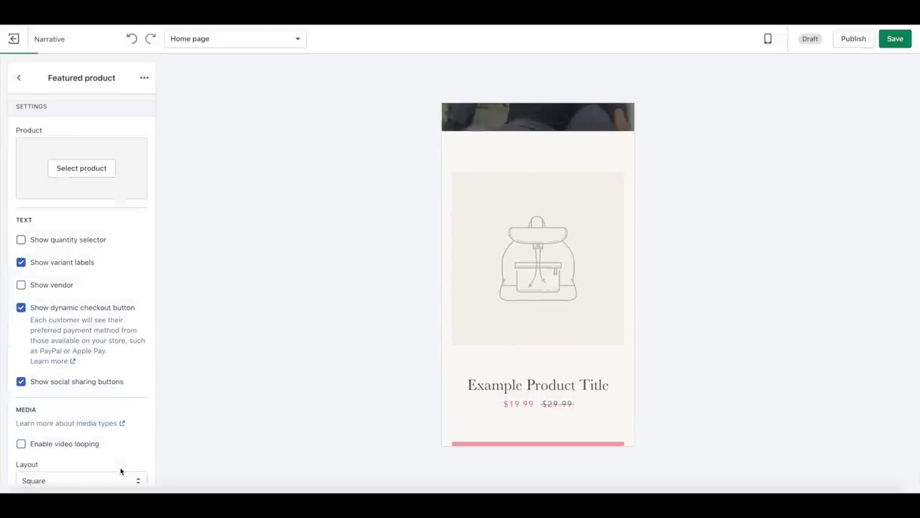
{"action": "left_click", "coordinate": [72, 169]}
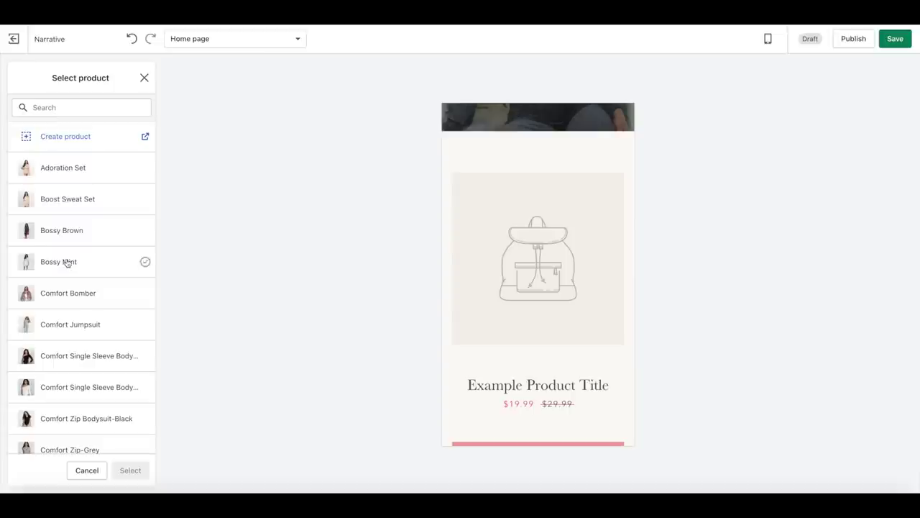
{"action": "scroll", "coordinate": [66, 262], "scroll_direction": "down", "scroll_amount": 5}
{"action": "left_click", "coordinate": [69, 379]}
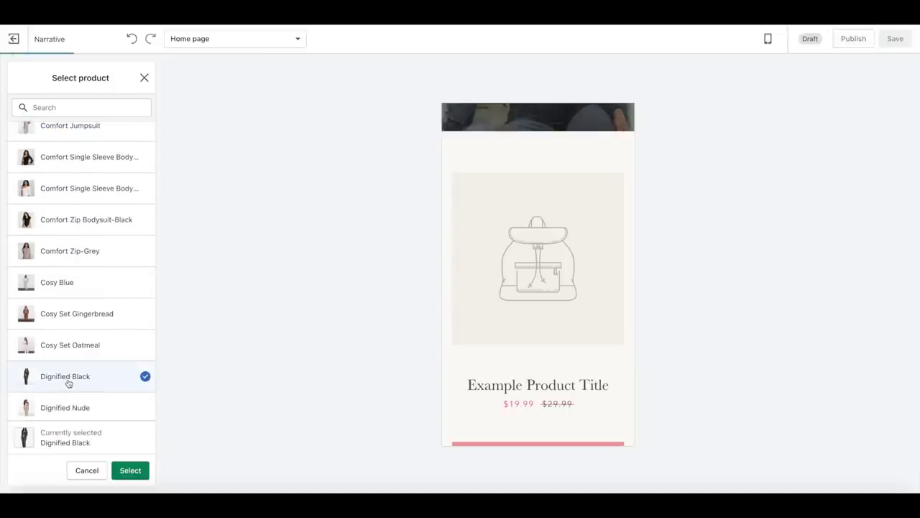
{"action": "left_click", "coordinate": [131, 470]}
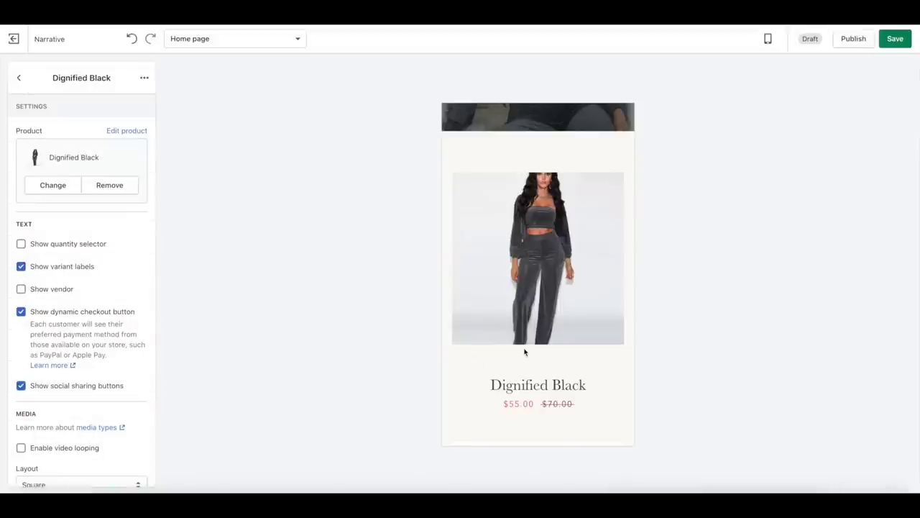
{"action": "scroll", "coordinate": [523, 349], "scroll_direction": "down", "scroll_amount": 1}
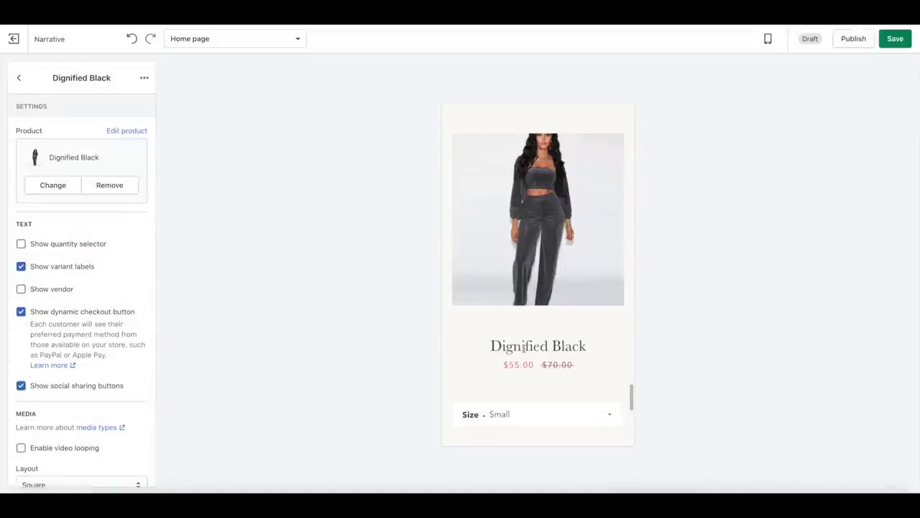
{"action": "scroll", "coordinate": [524, 349], "scroll_direction": "down", "scroll_amount": 2}
{"action": "scroll", "coordinate": [524, 350], "scroll_direction": "up", "scroll_amount": 3}
{"action": "scroll", "coordinate": [525, 337], "scroll_direction": "up", "scroll_amount": 3}
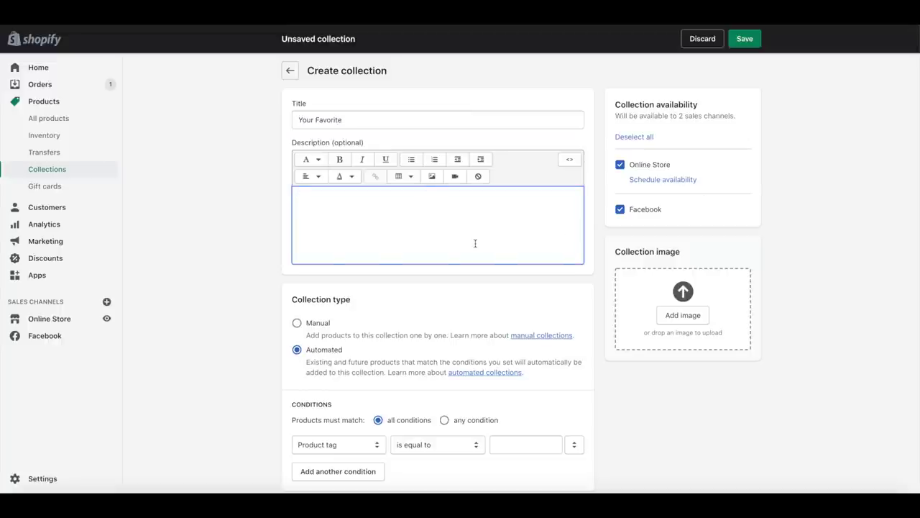
Set the new Your Favorite collection's type to Manual and save the collection
{"action": "scroll", "coordinate": [476, 243], "scroll_direction": "down", "scroll_amount": 1}
{"action": "scroll", "coordinate": [308, 307], "scroll_direction": "down", "scroll_amount": 2}
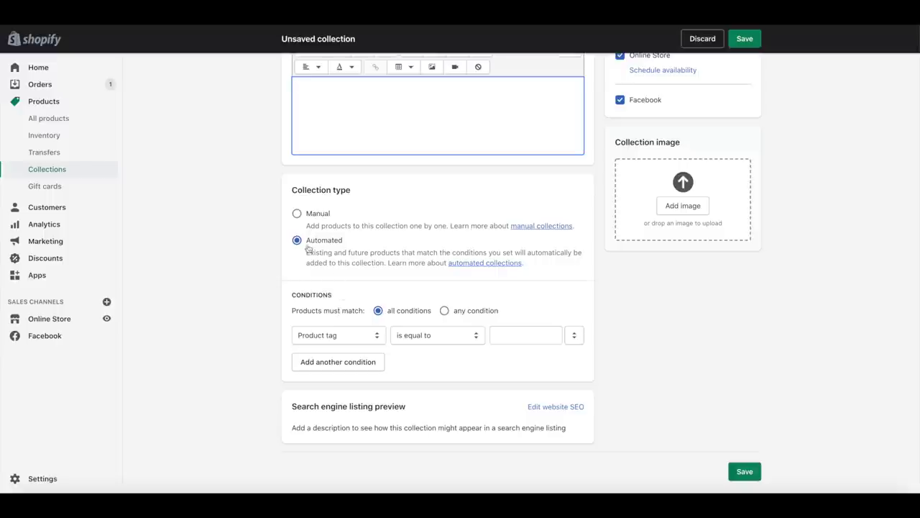
{"action": "left_click", "coordinate": [296, 213]}
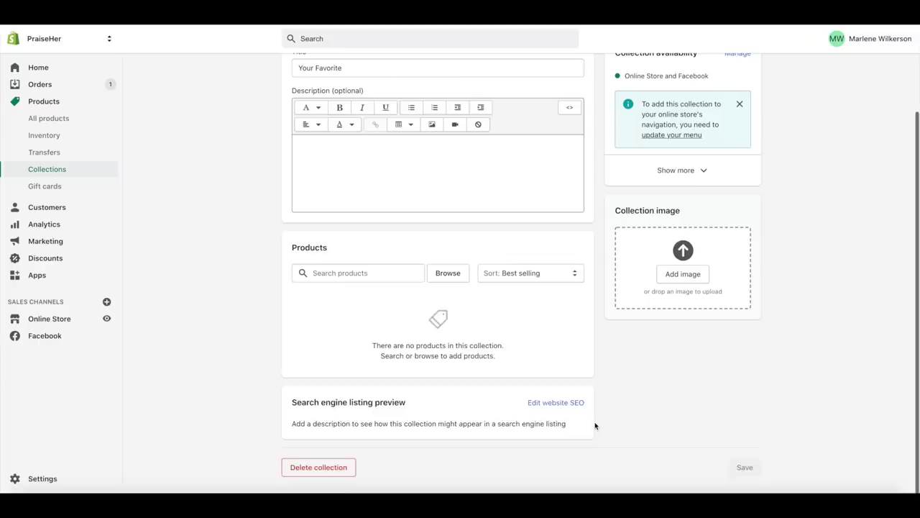
Find products with the search "dig" and add three of the matches to the Your Favorite collection
{"action": "left_click", "coordinate": [376, 272]}
{"action": "type", "text": "dig"}
{"action": "left_click", "coordinate": [314, 168]}
{"action": "left_click", "coordinate": [313, 205]}
{"action": "left_click", "coordinate": [314, 242]}
{"action": "left_click", "coordinate": [593, 424]}
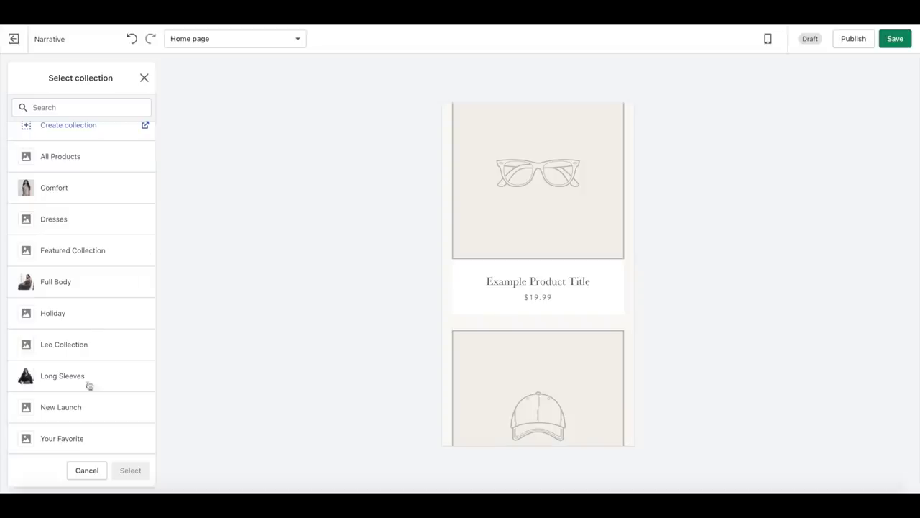
Assign the Your Favorite collection to the collection section and check its products in the mobile preview
{"action": "left_click", "coordinate": [84, 447]}
{"action": "scroll", "coordinate": [560, 266], "scroll_direction": "up", "scroll_amount": 5}
{"action": "scroll", "coordinate": [560, 266], "scroll_direction": "up", "scroll_amount": 5}
{"action": "scroll", "coordinate": [560, 266], "scroll_direction": "down", "scroll_amount": 10}
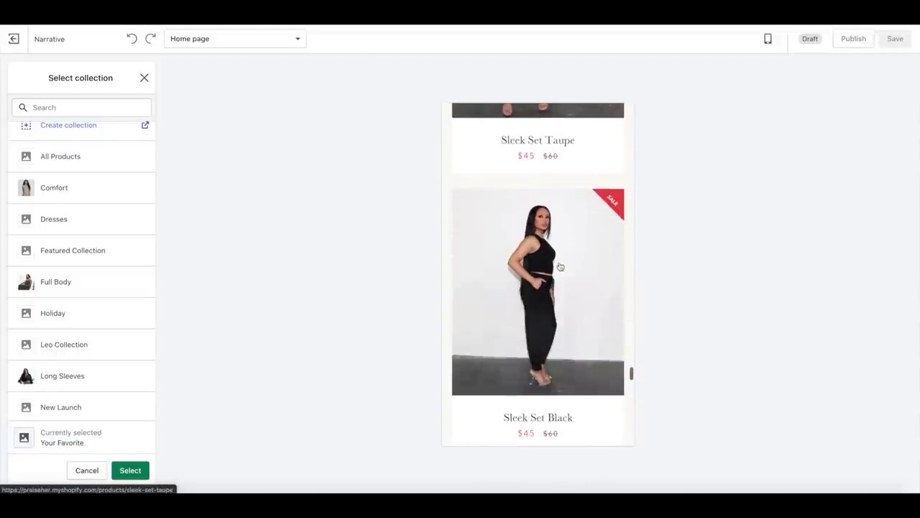
{"action": "scroll", "coordinate": [560, 266], "scroll_direction": "down", "scroll_amount": 15}
{"action": "left_click", "coordinate": [130, 470]}
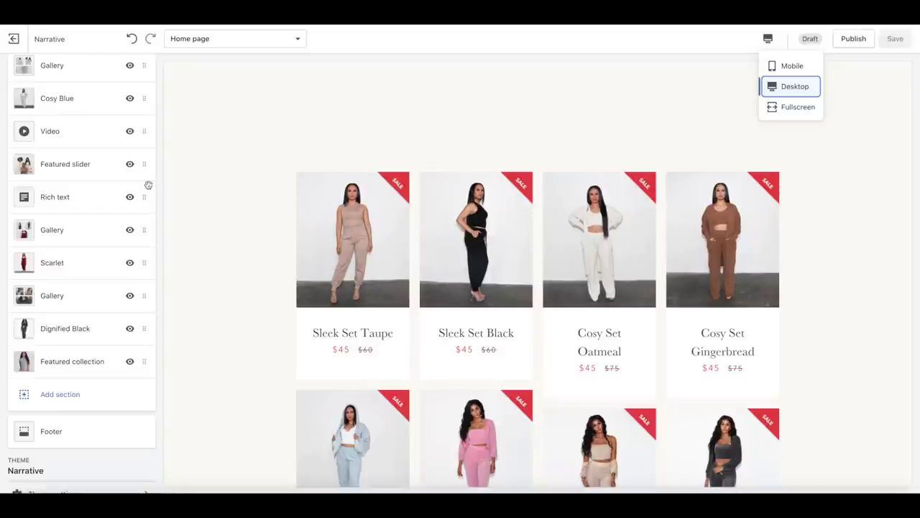
Set the Your Favorite section to 2 products per row and look over its layout in the preview
{"action": "scroll", "coordinate": [148, 186], "scroll_direction": "up", "scroll_amount": 3}
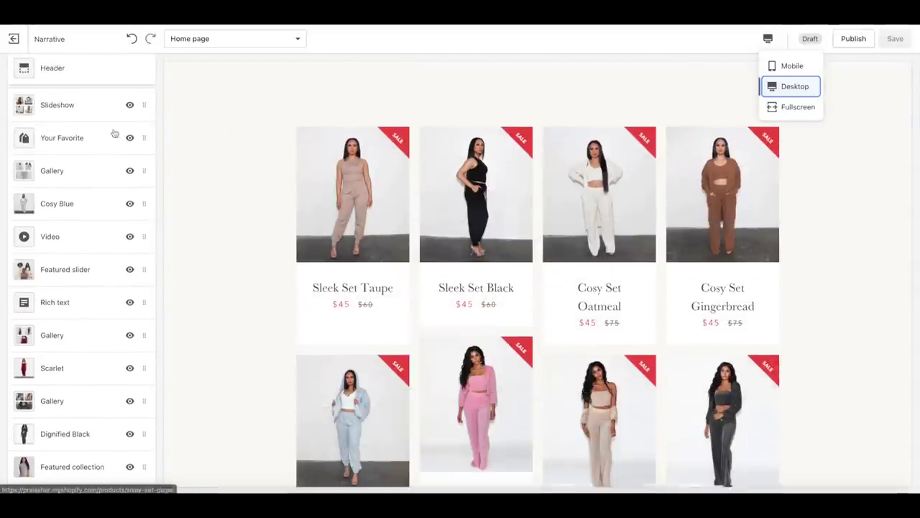
{"action": "left_click", "coordinate": [65, 138]}
{"action": "scroll", "coordinate": [105, 359], "scroll_direction": "down", "scroll_amount": 1}
{"action": "left_click_drag", "start_coordinate": [129, 443], "coordinate": [46, 444]}
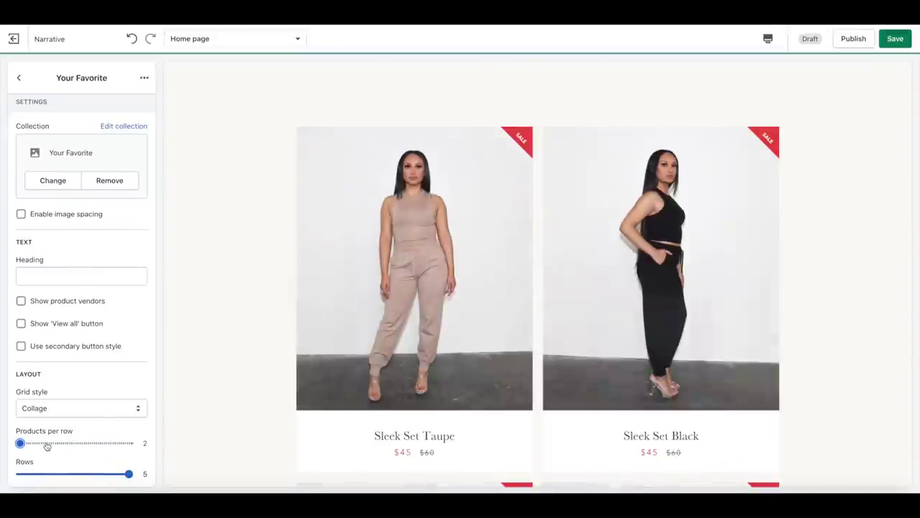
{"action": "scroll", "coordinate": [314, 317], "scroll_direction": "down", "scroll_amount": 15}
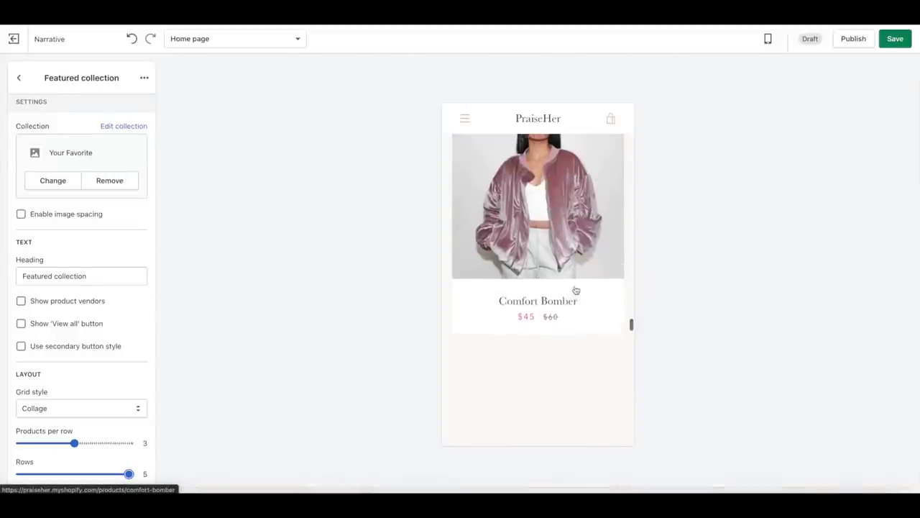
Turn off the overlay of the Gallery with the light-blue outfits, set its opacity to 0%, and open its first image's settings
{"action": "scroll", "coordinate": [575, 290], "scroll_direction": "up", "scroll_amount": 8}
{"action": "scroll", "coordinate": [575, 290], "scroll_direction": "up", "scroll_amount": 5}
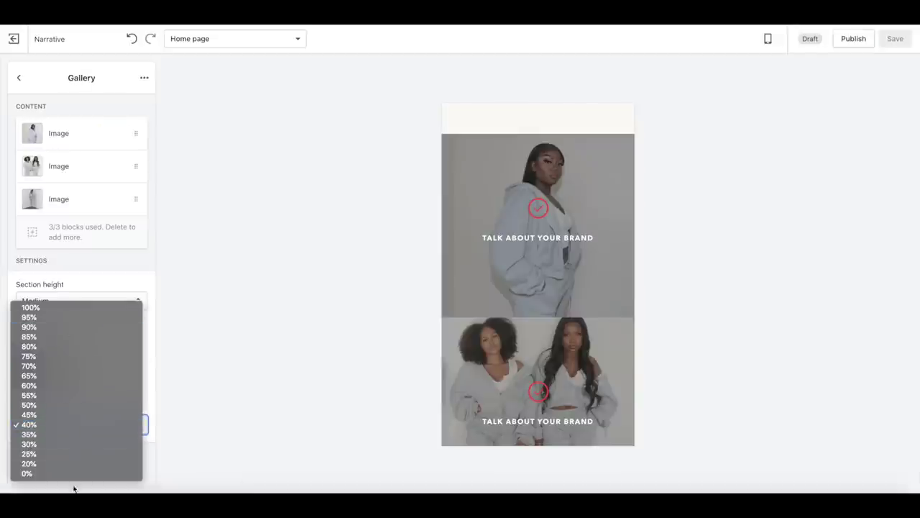
{"action": "left_click", "coordinate": [67, 475]}
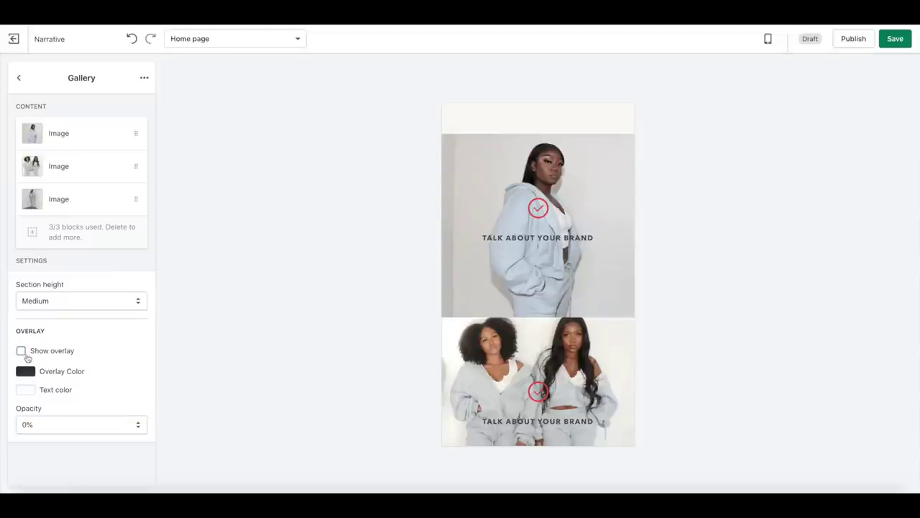
{"action": "left_click", "coordinate": [87, 133]}
Try different icons on the gallery's first image, going through the list from Box, Card and Cart to Leaf and Truck
{"action": "left_click", "coordinate": [108, 319]}
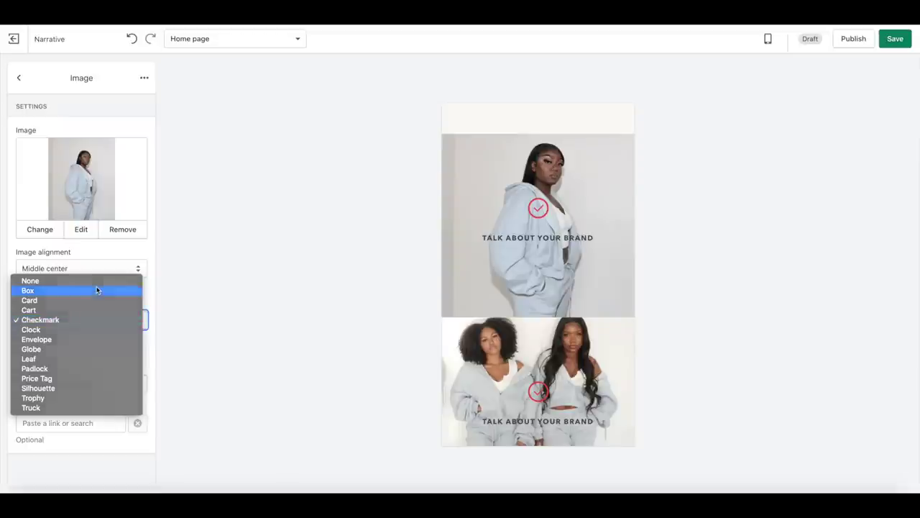
{"action": "left_click", "coordinate": [97, 289]}
{"action": "left_click", "coordinate": [96, 317]}
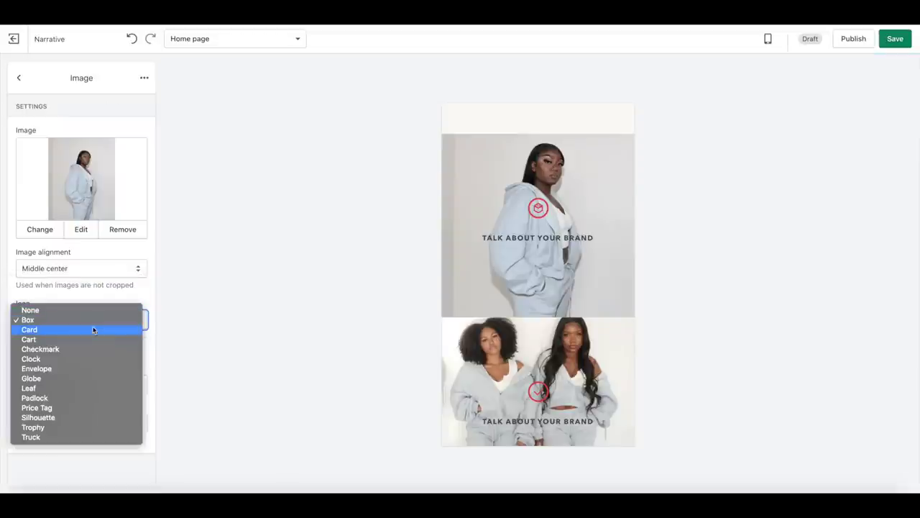
{"action": "left_click", "coordinate": [92, 330]}
{"action": "left_click", "coordinate": [92, 327]}
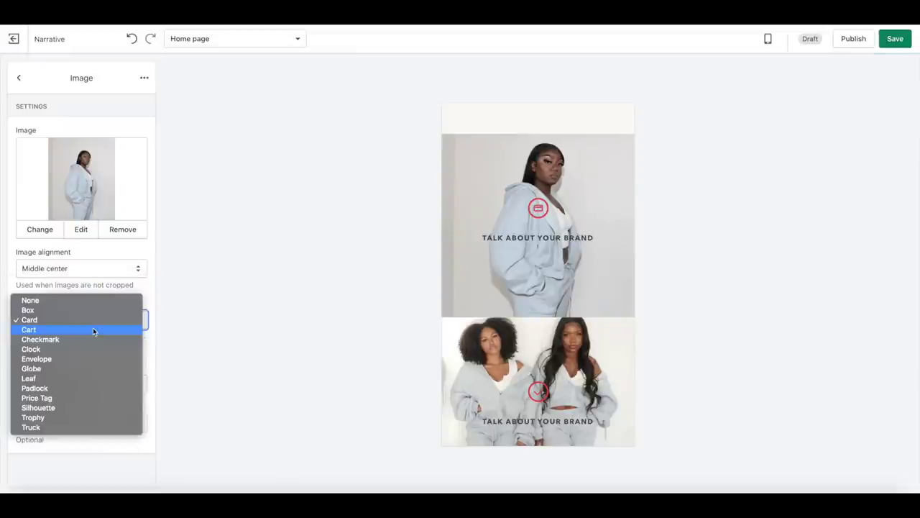
{"action": "left_click", "coordinate": [93, 330]}
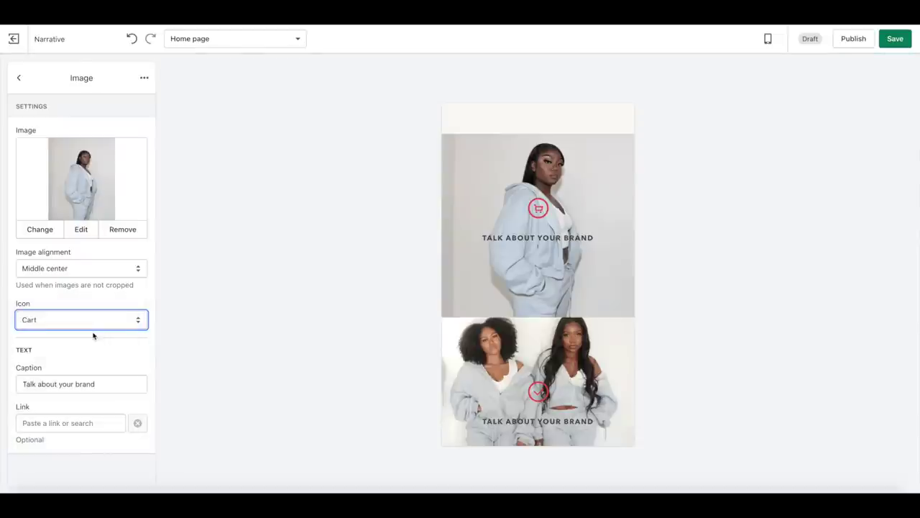
{"action": "left_click", "coordinate": [89, 328]}
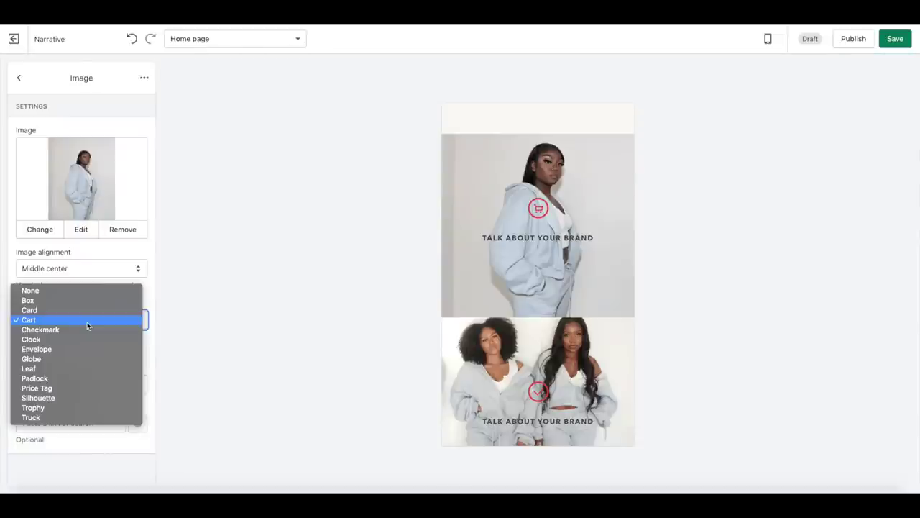
{"action": "left_click", "coordinate": [86, 326]}
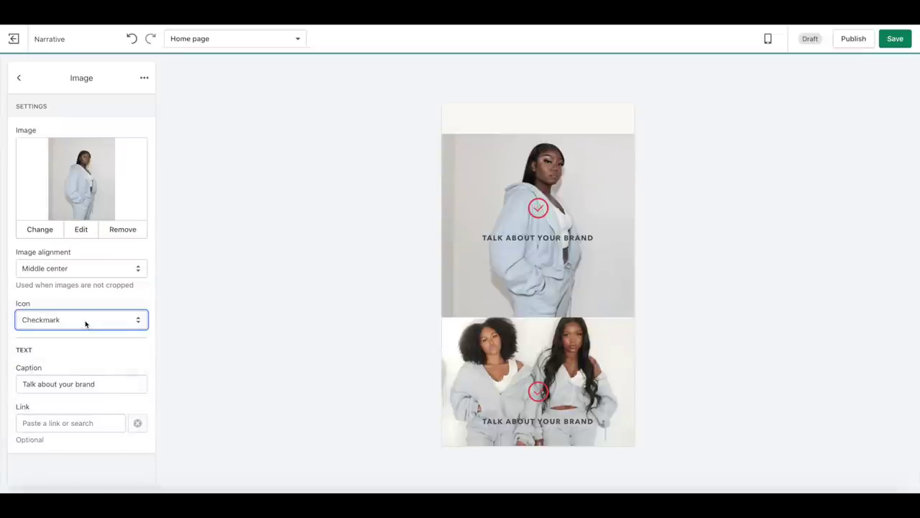
{"action": "left_click", "coordinate": [85, 321]}
{"action": "left_click", "coordinate": [84, 327]}
{"action": "left_click", "coordinate": [84, 329]}
{"action": "left_click", "coordinate": [82, 324]}
{"action": "left_click", "coordinate": [80, 338]}
{"action": "left_click", "coordinate": [80, 327]}
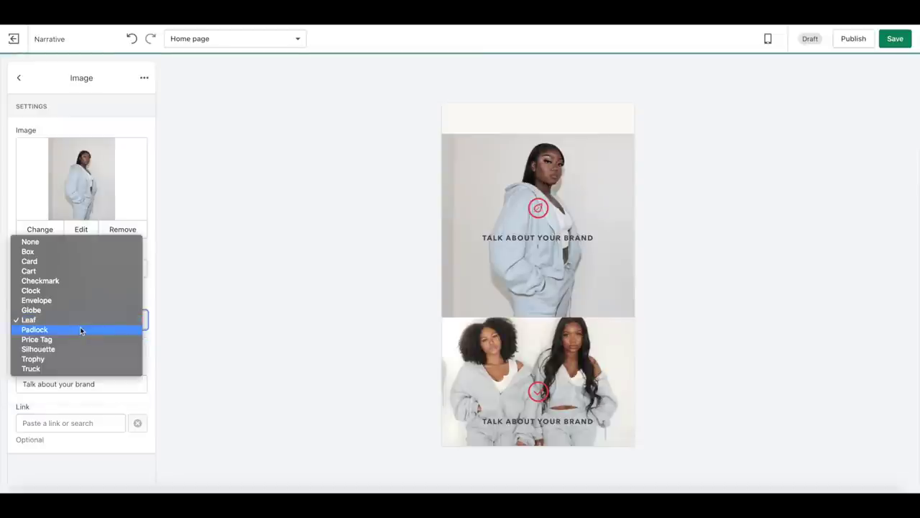
{"action": "left_click", "coordinate": [80, 339]}
{"action": "left_click", "coordinate": [78, 327]}
{"action": "left_click", "coordinate": [78, 335]}
{"action": "left_click", "coordinate": [77, 328]}
{"action": "left_click", "coordinate": [77, 329]}
{"action": "left_click", "coordinate": [77, 327]}
{"action": "left_click", "coordinate": [77, 329]}
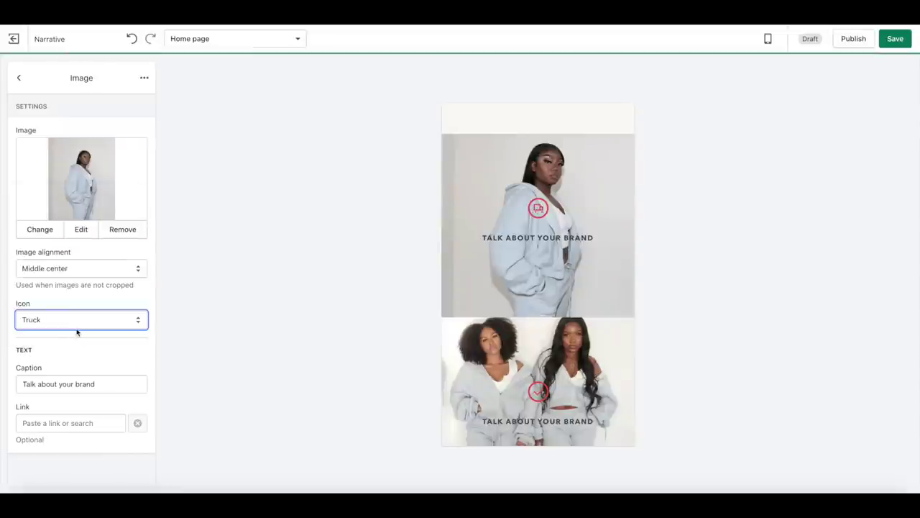
Set the first gallery image's icon to None and its caption to "You Deserve to be Praised"
{"action": "left_click", "coordinate": [76, 326]}
{"action": "left_click", "coordinate": [74, 191]}
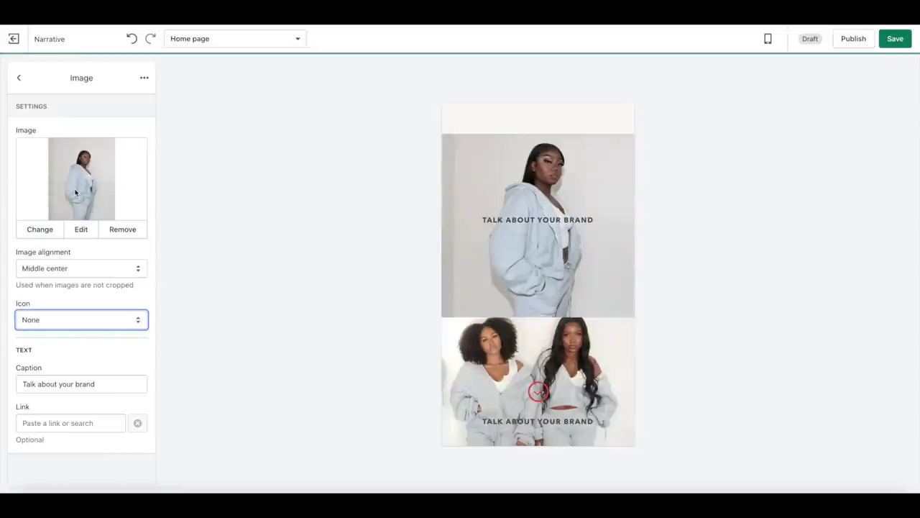
{"action": "left_click_drag", "start_coordinate": [106, 385], "coordinate": [20, 364]}
{"action": "type", "text": "Y"}
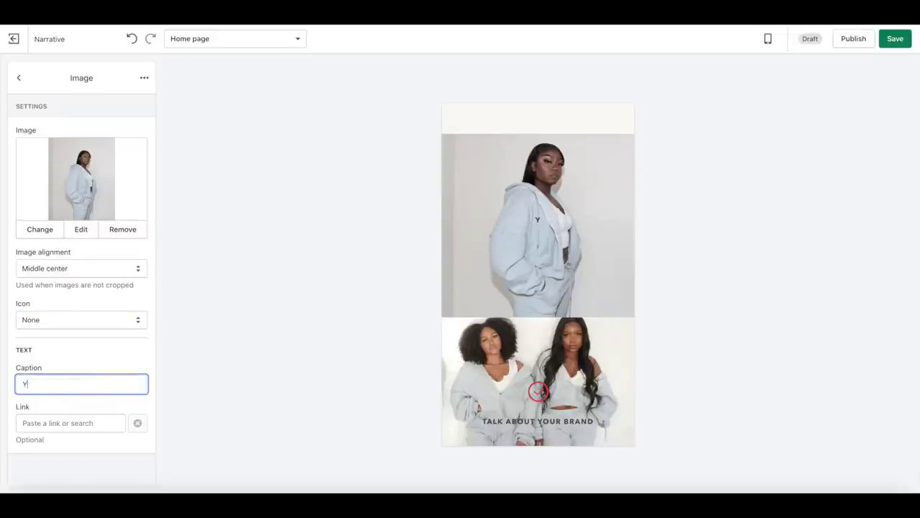
{"action": "type", "text": "ou Deserve to be Praised"}
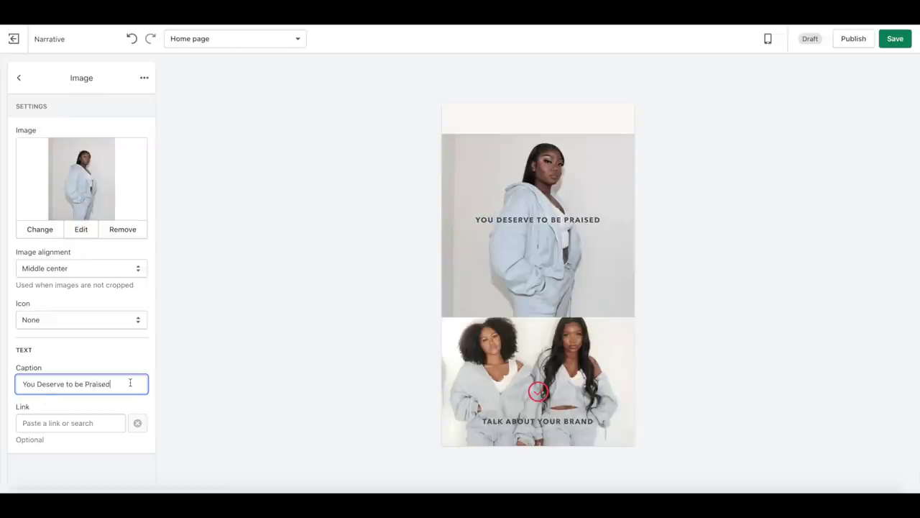
Copy the first gallery image's caption and link the image to the Cosy Blue product
{"action": "left_click_drag", "start_coordinate": [130, 383], "coordinate": [0, 375]}
{"action": "key", "text": "ctrl+c"}
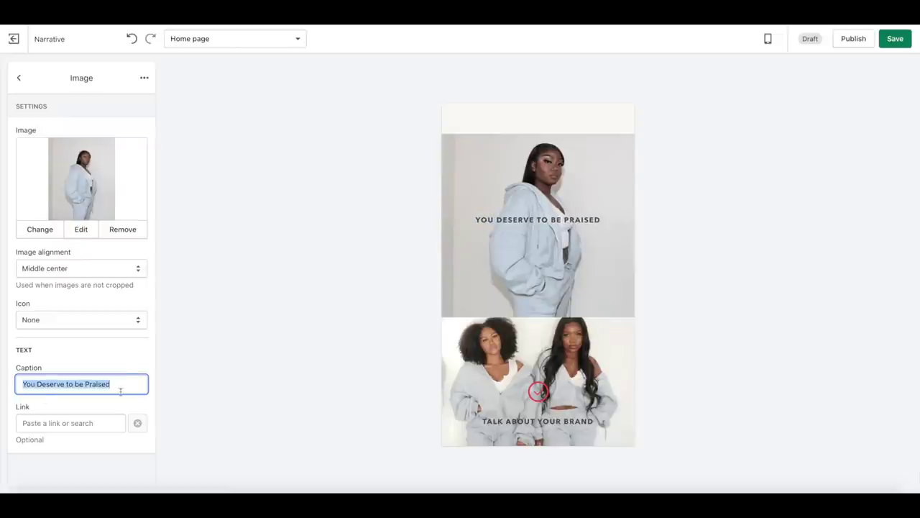
{"action": "left_click", "coordinate": [108, 422]}
{"action": "type", "text": "blu"}
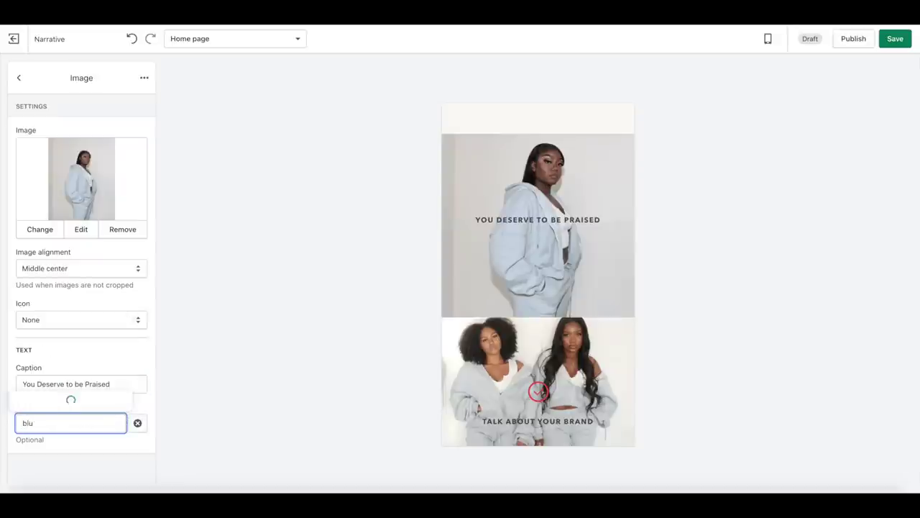
{"action": "type", "text": "e"}
{"action": "left_click", "coordinate": [81, 380]}
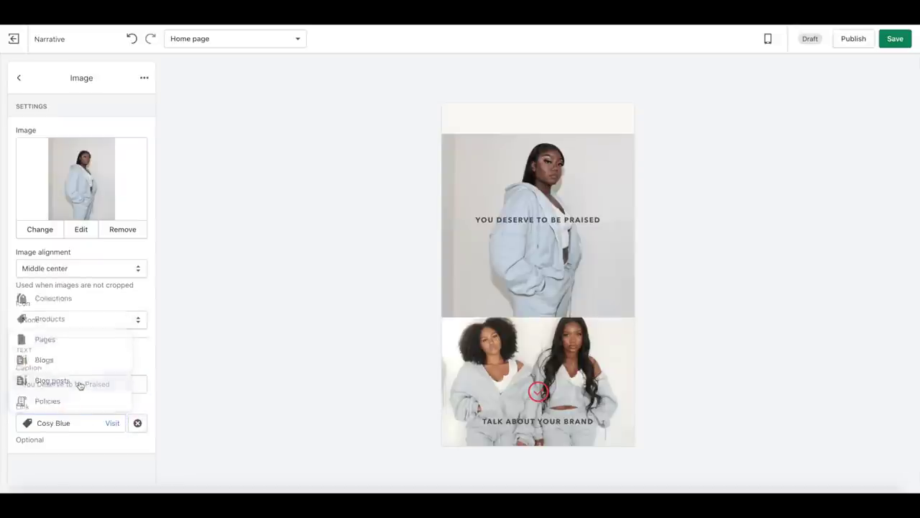
Replace the caption of the gallery's second image, the two women in light-blue sets, with the copied "You Deserve to be Praised"
{"action": "left_click", "coordinate": [21, 81]}
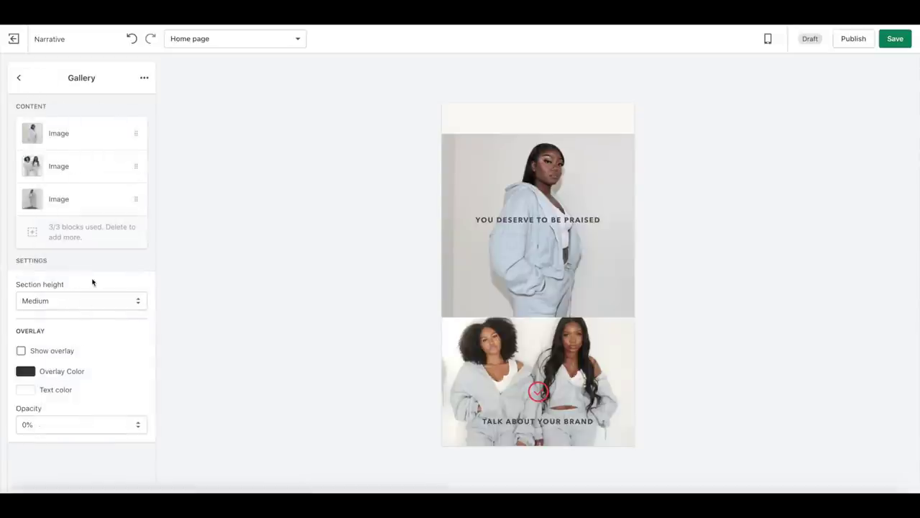
{"action": "left_click", "coordinate": [87, 176]}
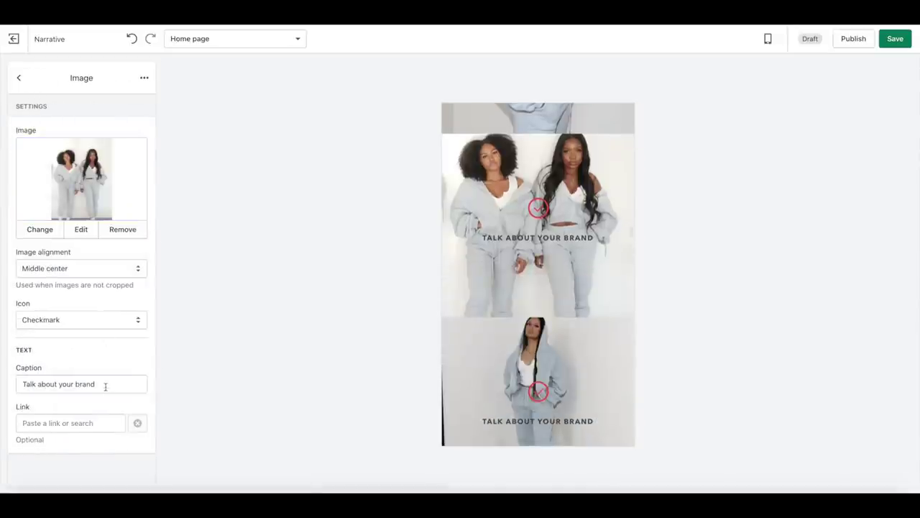
{"action": "left_click_drag", "start_coordinate": [106, 384], "coordinate": [5, 380]}
{"action": "key", "text": "ctrl+v"}
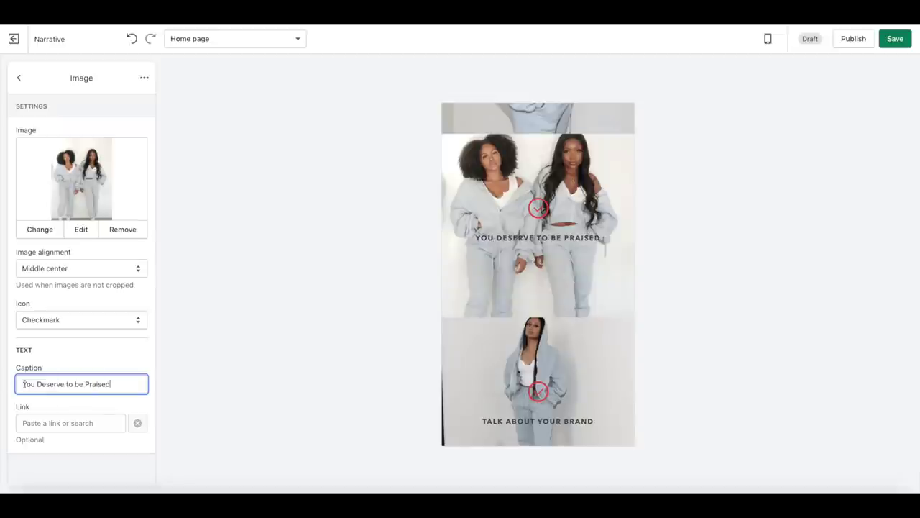
Link the gallery's second image, the two women in light-blue sets, to the Cosy Blue product and set its icon to None
{"action": "left_click", "coordinate": [65, 424]}
{"action": "type", "text": "blue"}
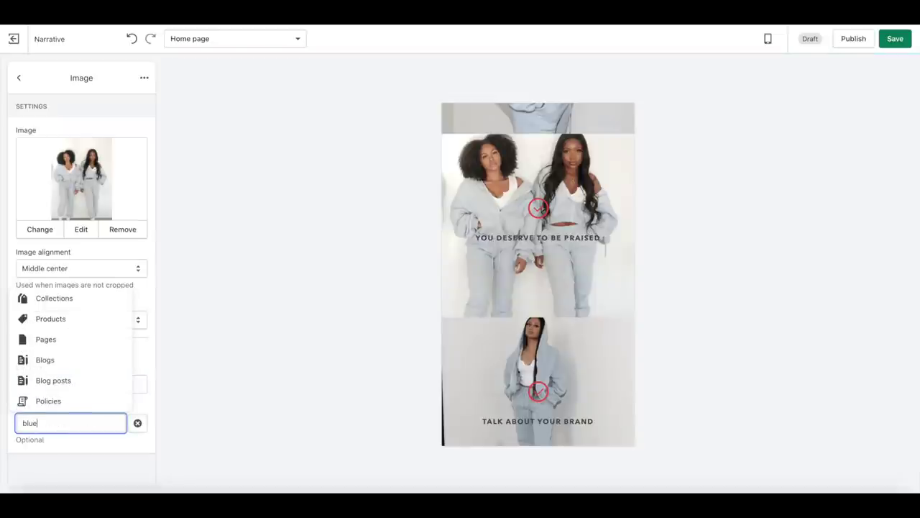
{"action": "left_click", "coordinate": [70, 381]}
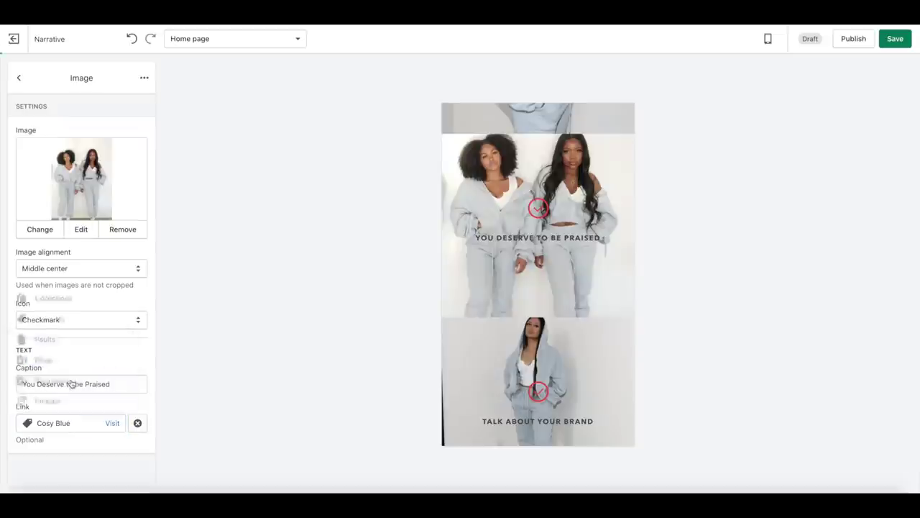
{"action": "left_click", "coordinate": [71, 320]}
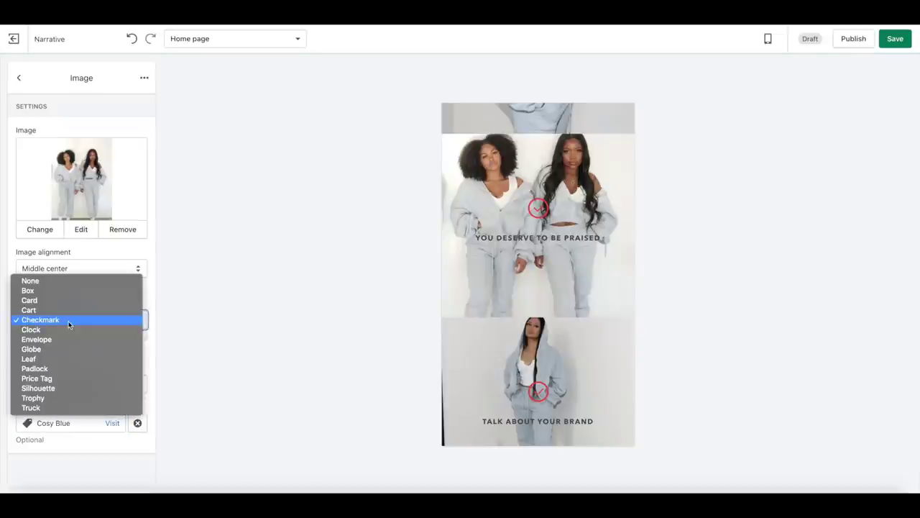
{"action": "left_click", "coordinate": [66, 282]}
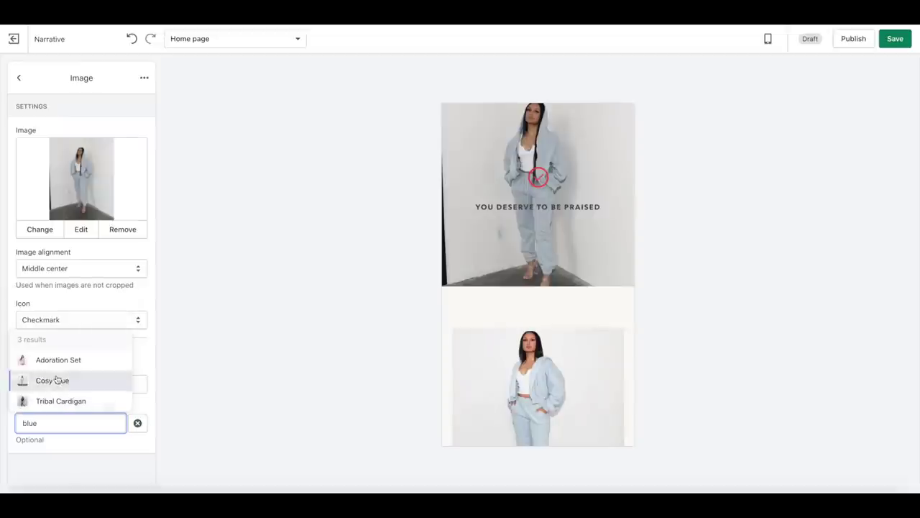
Link the gallery's third image, the woman in the light-blue hooded set, to Cosy Blue and set its icon to None
{"action": "left_click", "coordinate": [57, 379]}
{"action": "left_click", "coordinate": [57, 319]}
{"action": "left_click", "coordinate": [36, 280]}
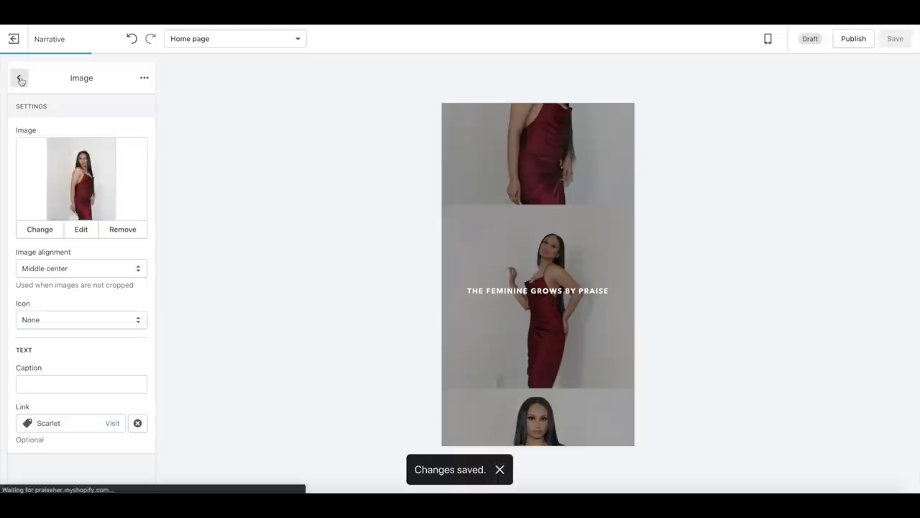
Set the red-dress gallery's overlay opacity to 0% and check the mobile preview down to the Scarlet product
{"action": "left_click", "coordinate": [19, 79]}
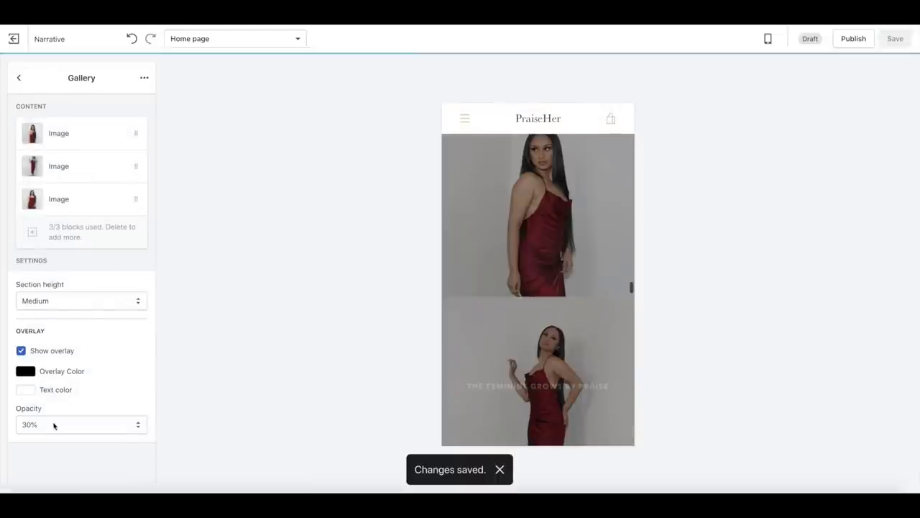
{"action": "left_click", "coordinate": [53, 424]}
{"action": "left_click", "coordinate": [41, 456]}
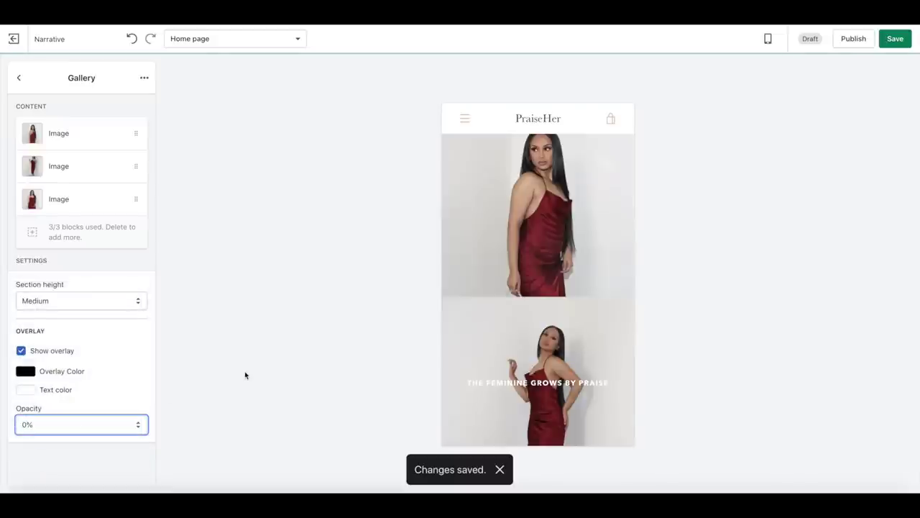
{"action": "scroll", "coordinate": [543, 316], "scroll_direction": "down", "scroll_amount": 6}
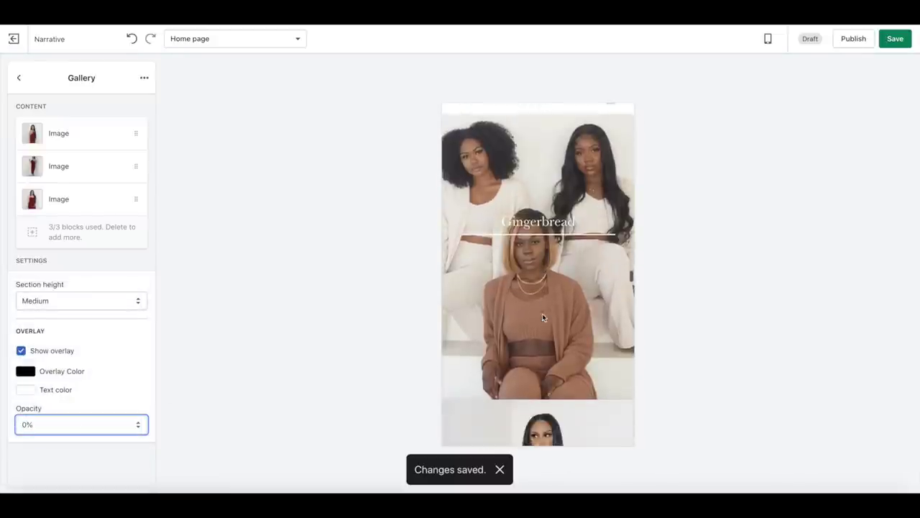
{"action": "scroll", "coordinate": [576, 288], "scroll_direction": "down", "scroll_amount": 8}
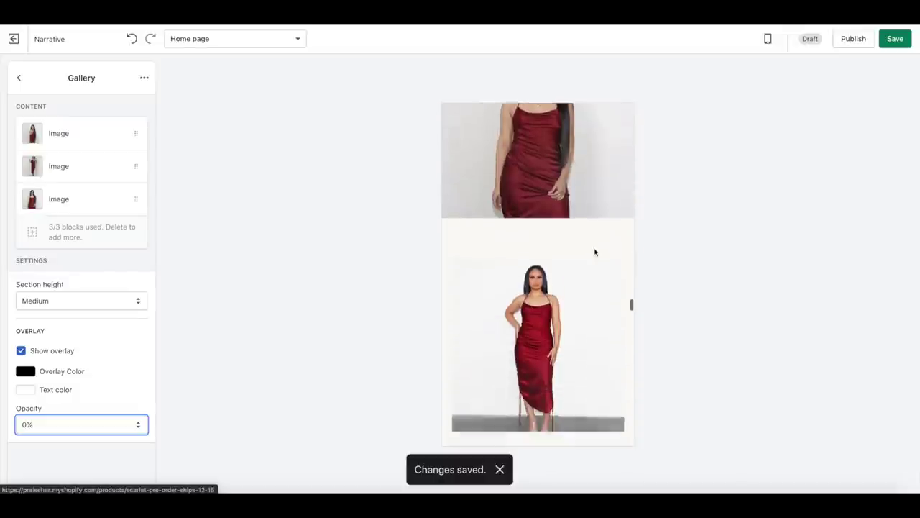
{"action": "scroll", "coordinate": [595, 251], "scroll_direction": "down", "scroll_amount": 8}
{"action": "scroll", "coordinate": [595, 252], "scroll_direction": "up", "scroll_amount": 5}
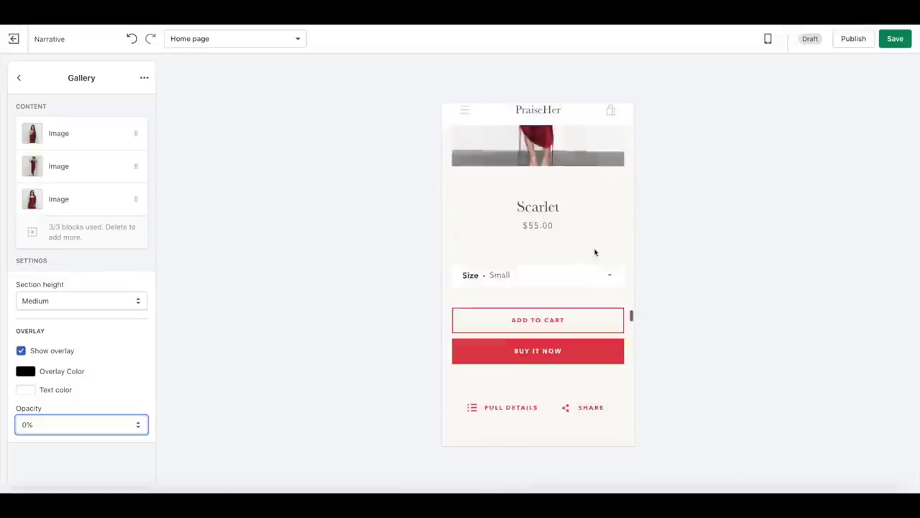
{"action": "scroll", "coordinate": [595, 252], "scroll_direction": "up", "scroll_amount": 5}
{"action": "scroll", "coordinate": [594, 252], "scroll_direction": "down", "scroll_amount": 2}
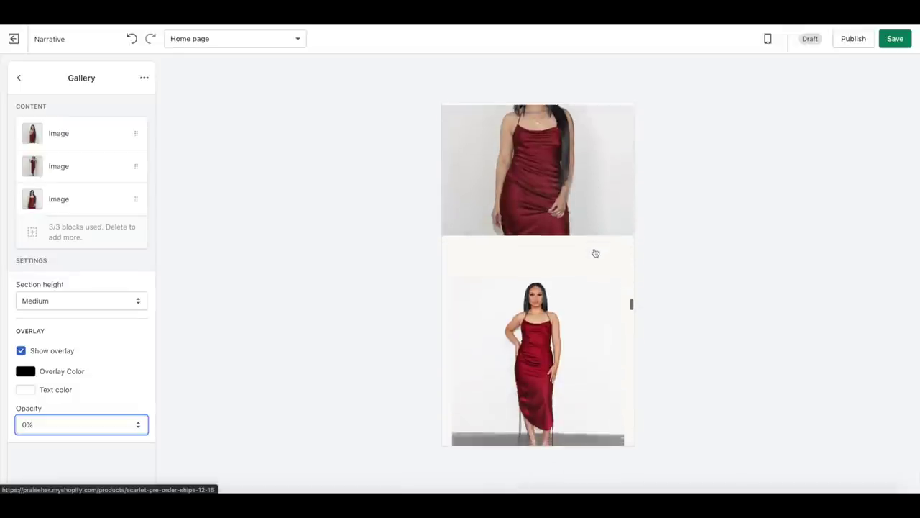
{"action": "left_click", "coordinate": [19, 78]}
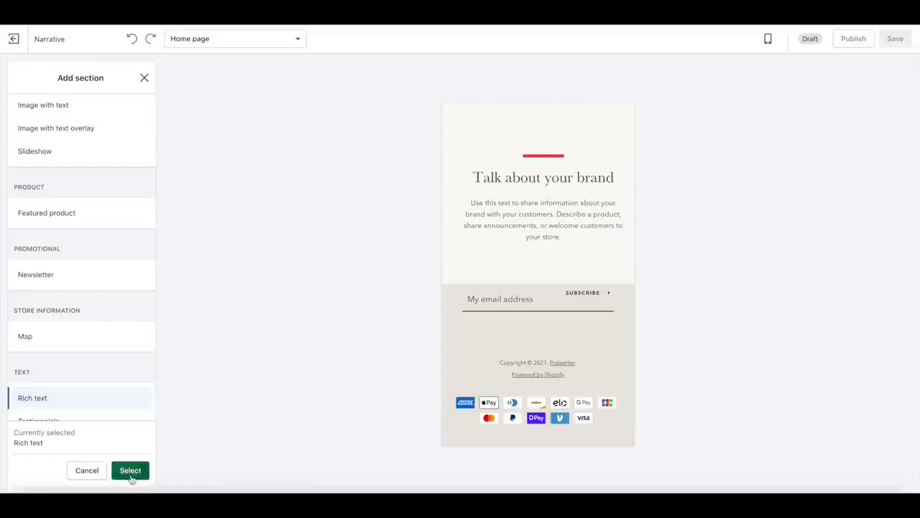
Add a Rich text section to the home page and set its heading to "Shipping"
{"action": "left_click", "coordinate": [132, 472]}
{"action": "triple_click", "coordinate": [108, 170]}
{"action": "type", "text": "Shippinh"}
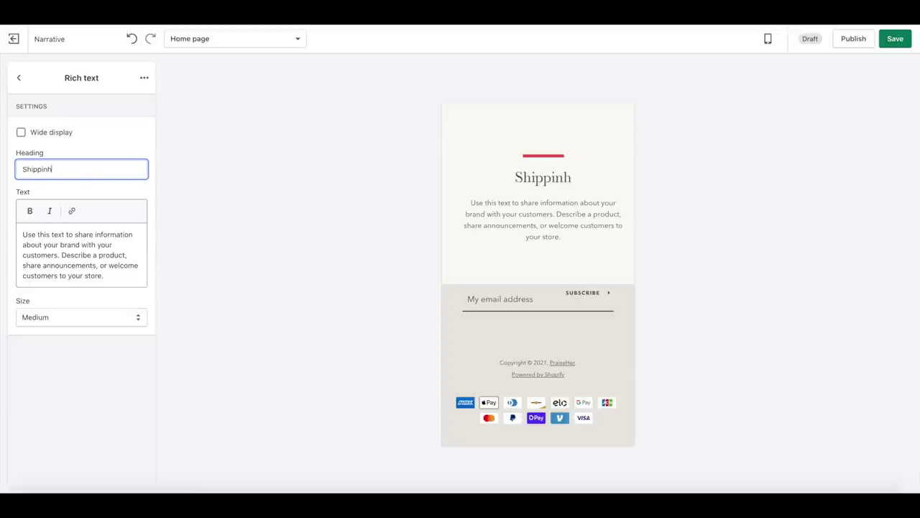
{"action": "key", "text": "BackSpace"}
{"action": "type", "text": "g"}
Replace the Rich text section's placeholder body text with "Free Shipping on", and clear the body text again
{"action": "left_click_drag", "start_coordinate": [115, 276], "coordinate": [22, 234]}
{"action": "type", "text": "Free"}
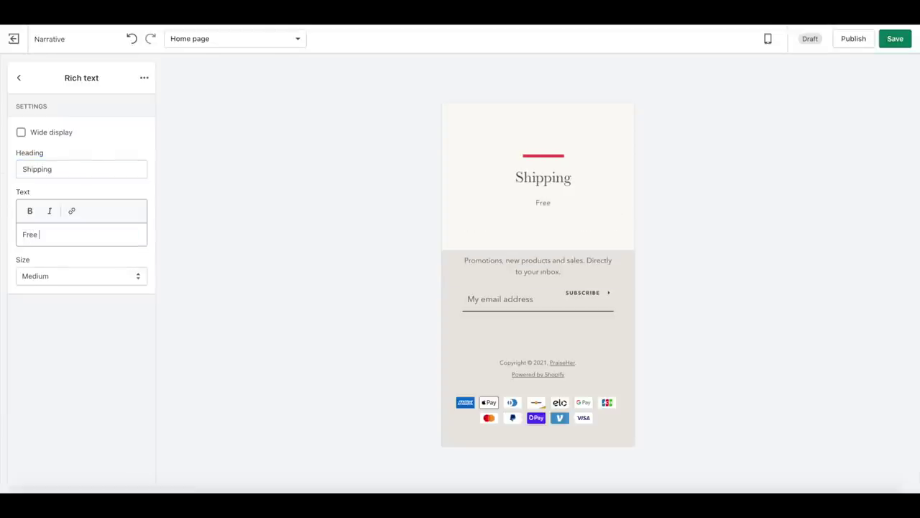
{"action": "type", "text": " Shipping on"}
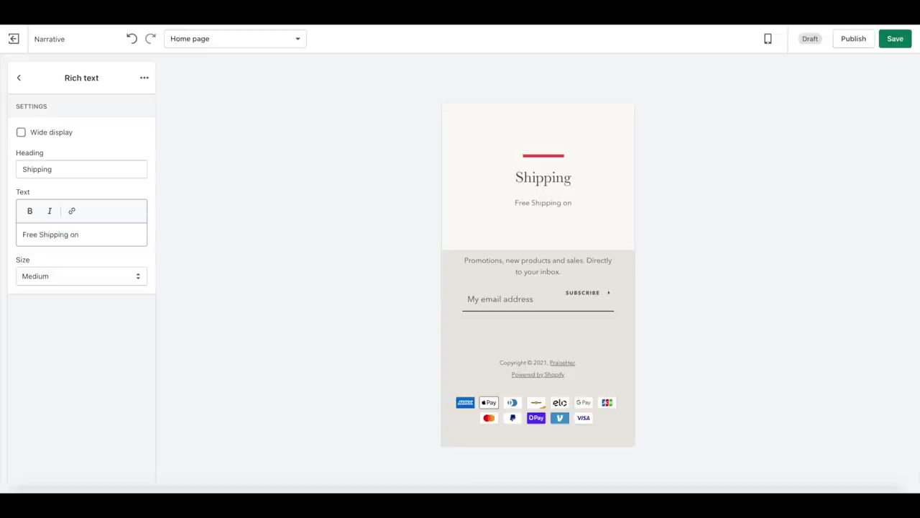
{"action": "left_click_drag", "start_coordinate": [87, 236], "coordinate": [11, 232]}
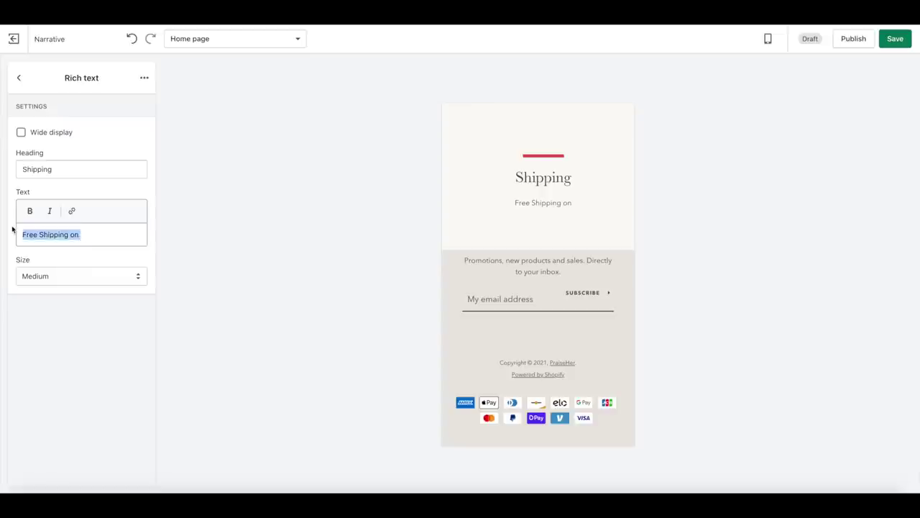
{"action": "key", "text": "BackSpace"}
Extend the Rich text heading to "Free Shipping on all USA Orders over $100"
{"action": "left_click", "coordinate": [23, 169]}
{"action": "type", "text": "Free Shipping "}
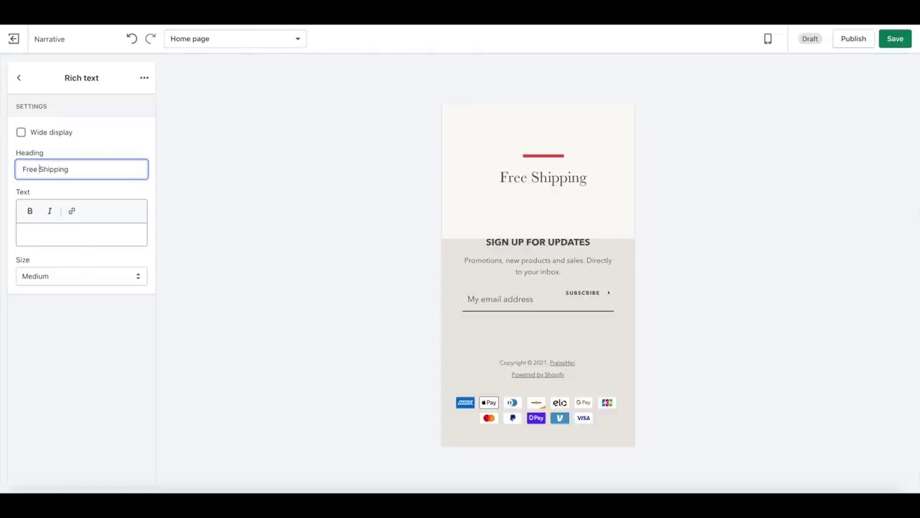
{"action": "type", "text": "on all"}
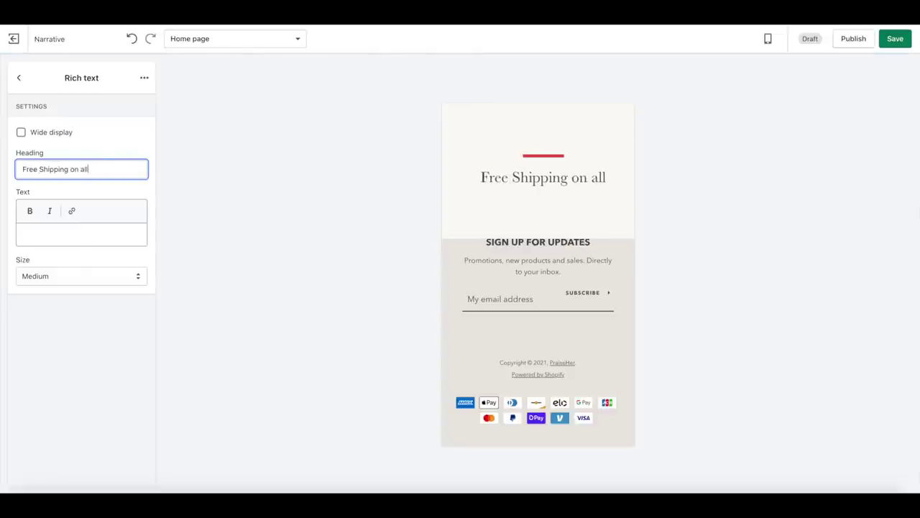
{"action": "type", "text": " USA"}
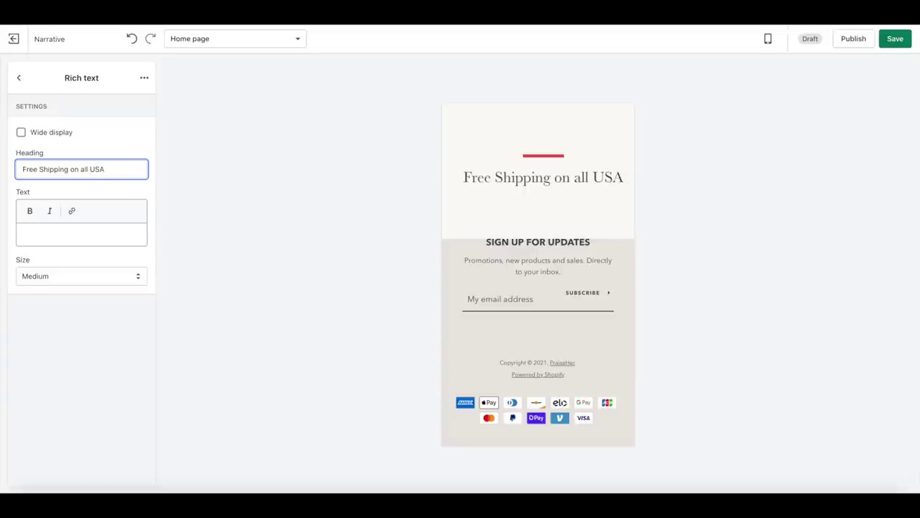
{"action": "type", "text": " Orders over $100"}
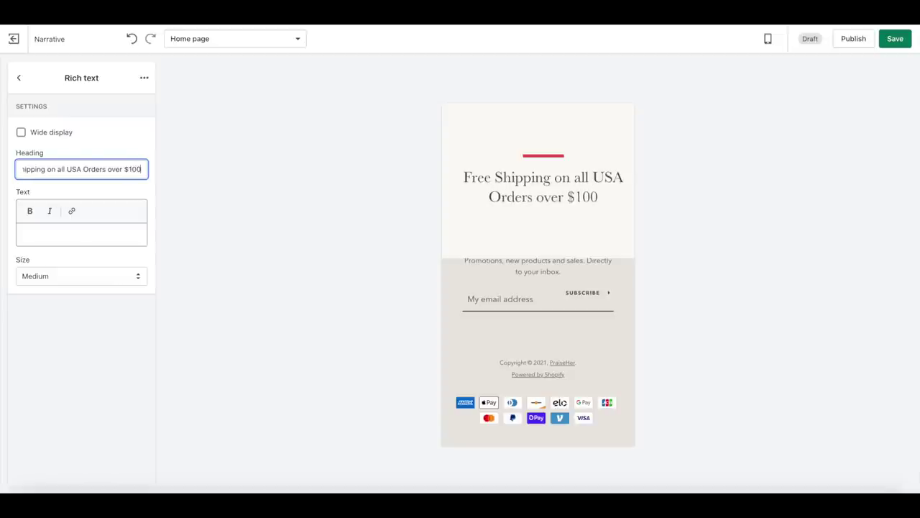
Set the Rich text size to Small, try the wide display option, and save the theme changes
{"action": "left_click", "coordinate": [124, 282]}
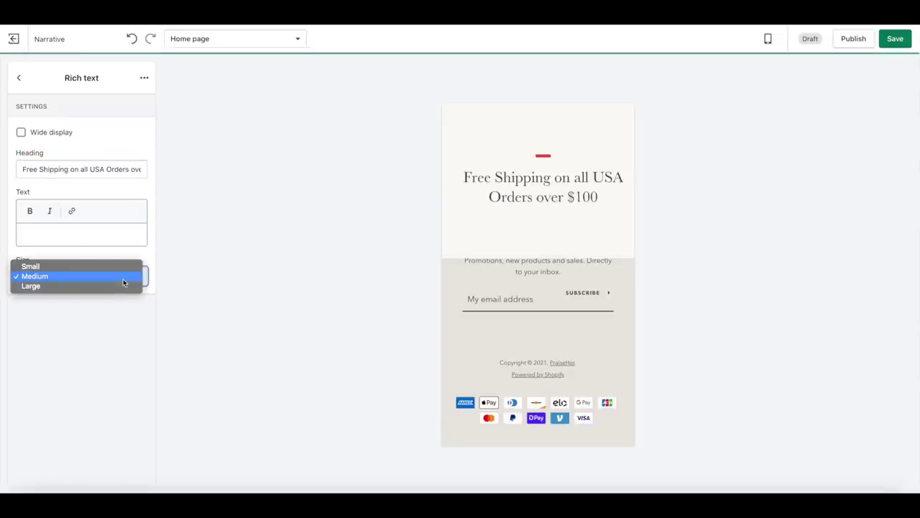
{"action": "left_click", "coordinate": [118, 266]}
{"action": "left_click", "coordinate": [190, 250]}
{"action": "left_click", "coordinate": [56, 133]}
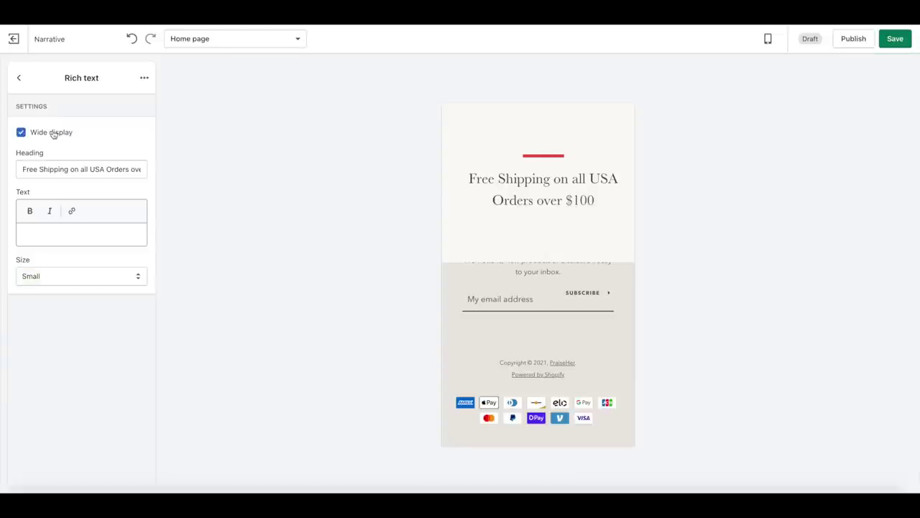
{"action": "left_click", "coordinate": [898, 39]}
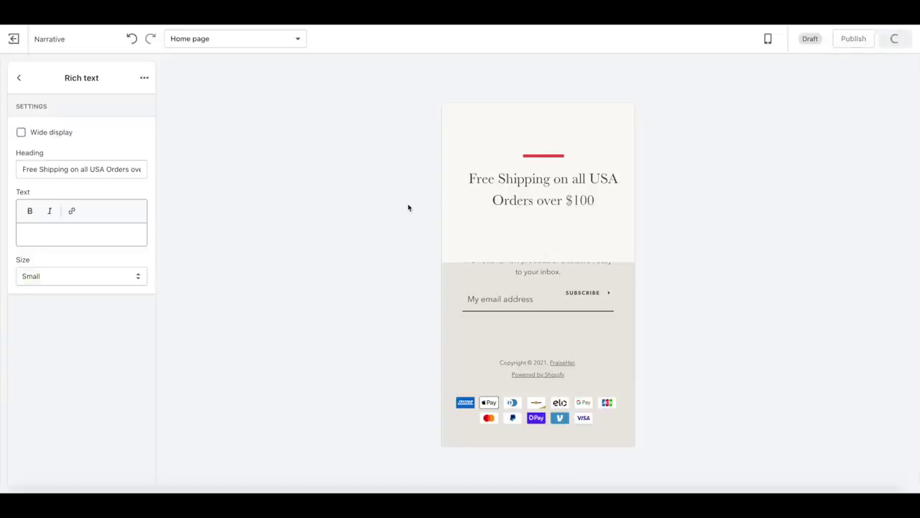
Move the Rich text section up between the Featured slider and the red-dress Gallery
{"action": "left_click", "coordinate": [19, 78]}
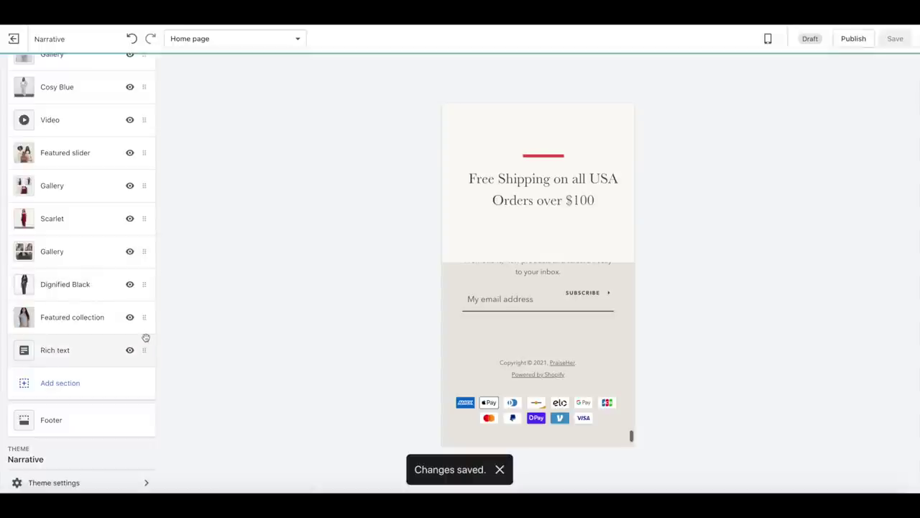
{"action": "scroll", "coordinate": [146, 338], "scroll_direction": "up", "scroll_amount": 1}
{"action": "left_click_drag", "start_coordinate": [146, 337], "coordinate": [144, 196]}
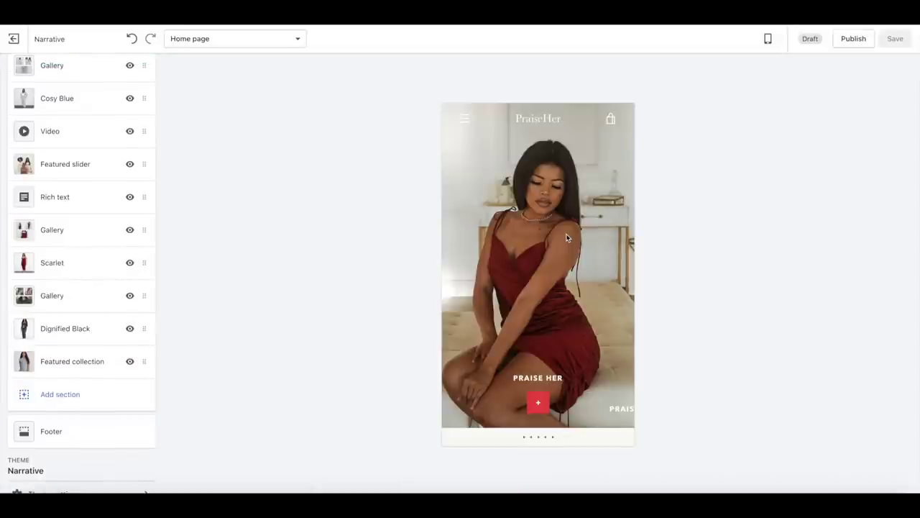
Examine the home page's sections in the mobile preview, from the slideshow down to the featured collection's products
{"action": "scroll", "coordinate": [567, 239], "scroll_direction": "down", "scroll_amount": 5}
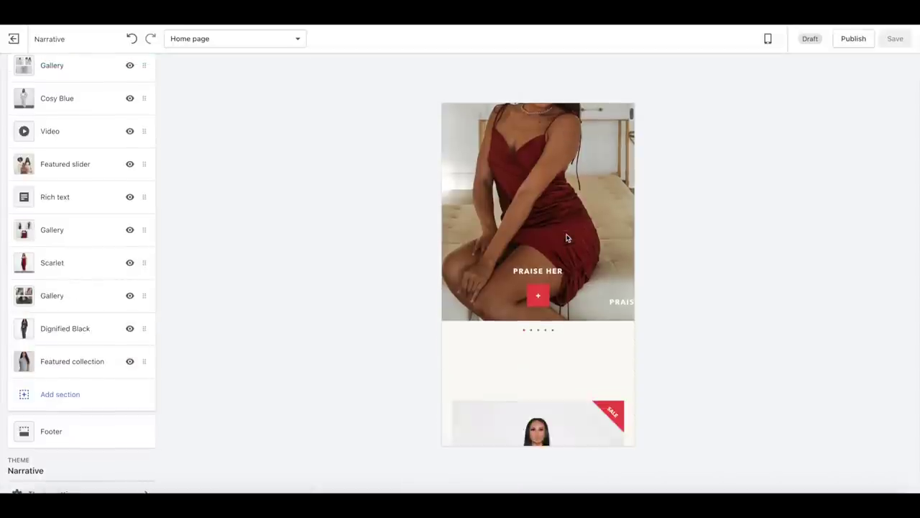
{"action": "scroll", "coordinate": [567, 238], "scroll_direction": "down", "scroll_amount": 3}
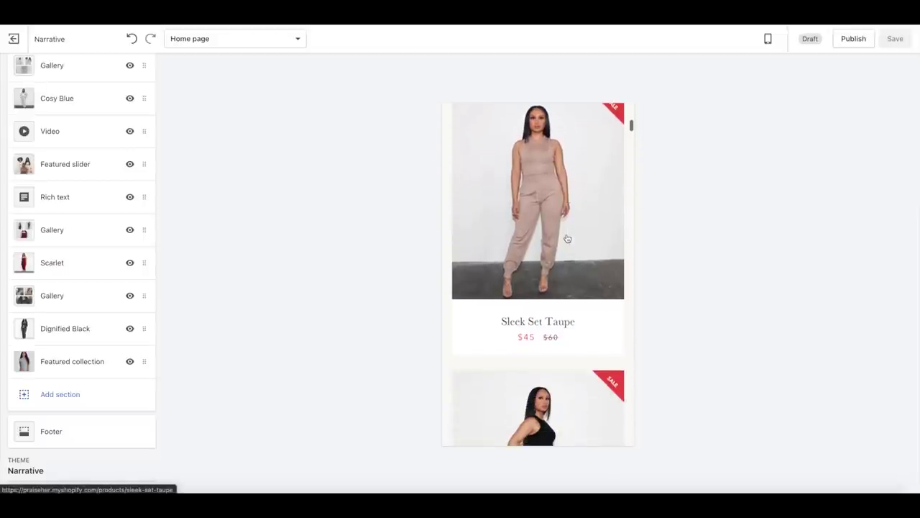
{"action": "scroll", "coordinate": [629, 261], "scroll_direction": "down", "scroll_amount": 5}
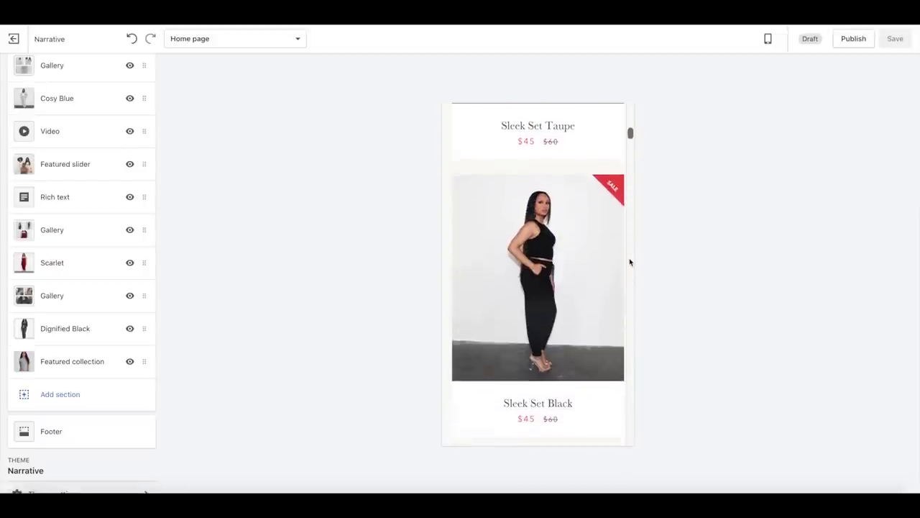
{"action": "scroll", "coordinate": [630, 262], "scroll_direction": "down", "scroll_amount": 6}
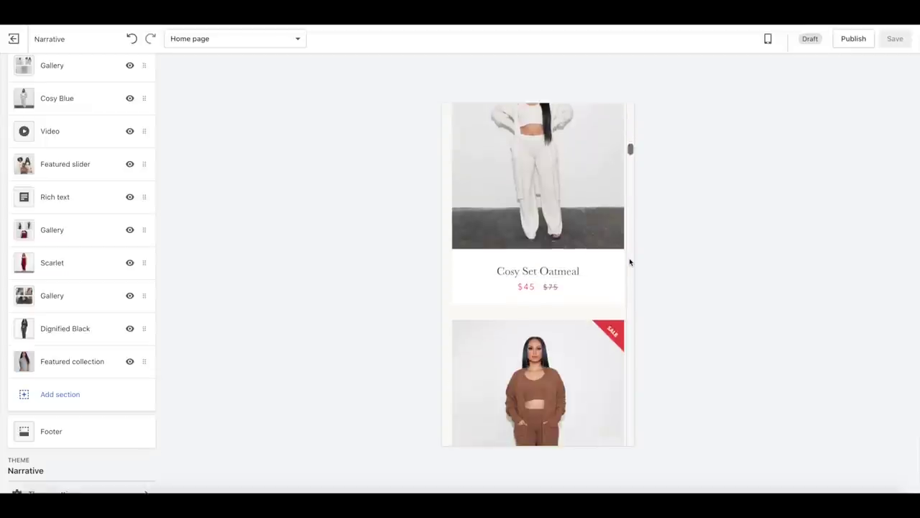
{"action": "scroll", "coordinate": [629, 261], "scroll_direction": "down", "scroll_amount": 6}
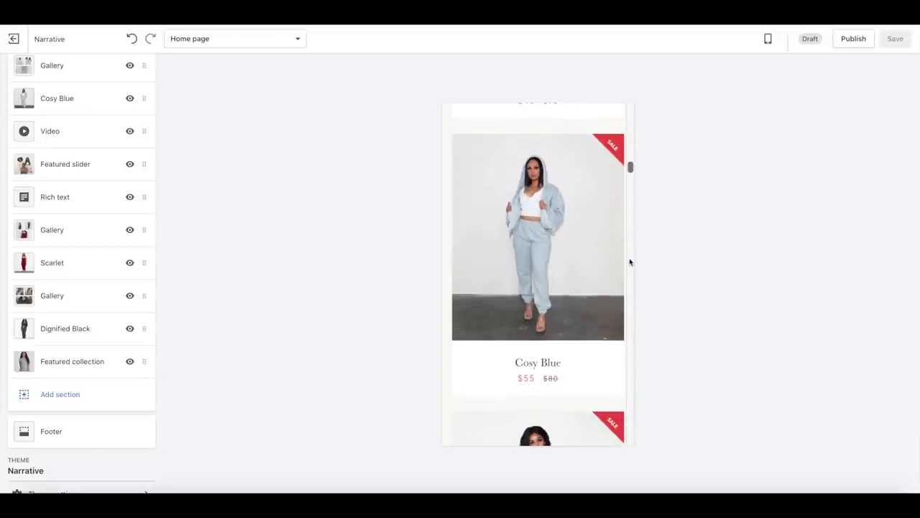
{"action": "scroll", "coordinate": [630, 262], "scroll_direction": "down", "scroll_amount": 3}
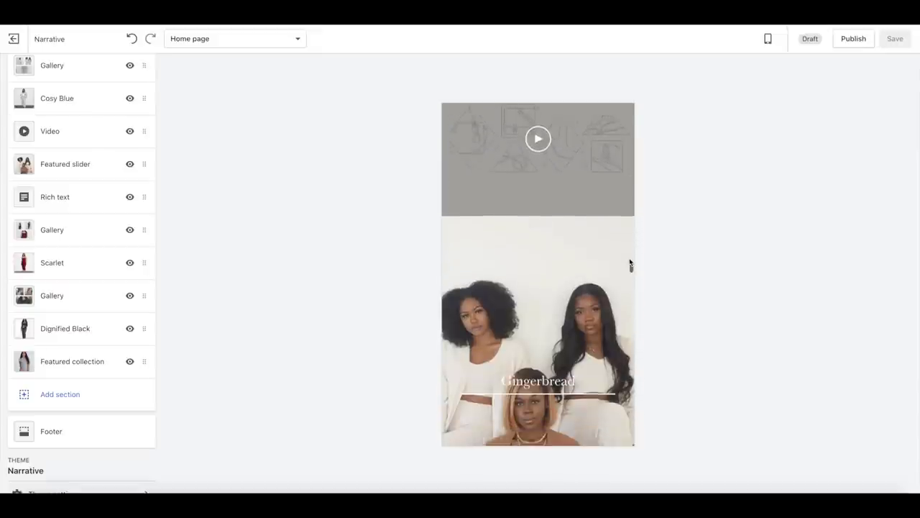
{"action": "scroll", "coordinate": [630, 262], "scroll_direction": "down", "scroll_amount": 5}
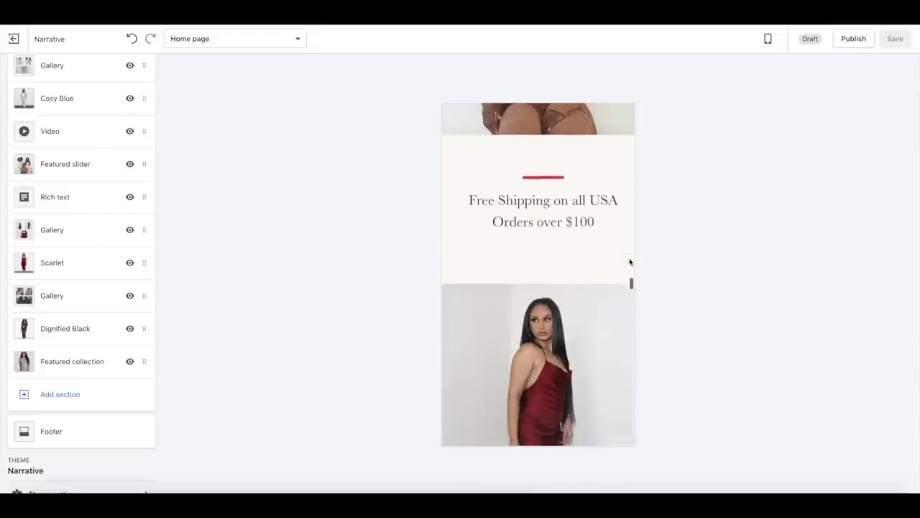
{"action": "scroll", "coordinate": [630, 263], "scroll_direction": "down", "scroll_amount": 1}
{"action": "scroll", "coordinate": [629, 263], "scroll_direction": "down", "scroll_amount": 5}
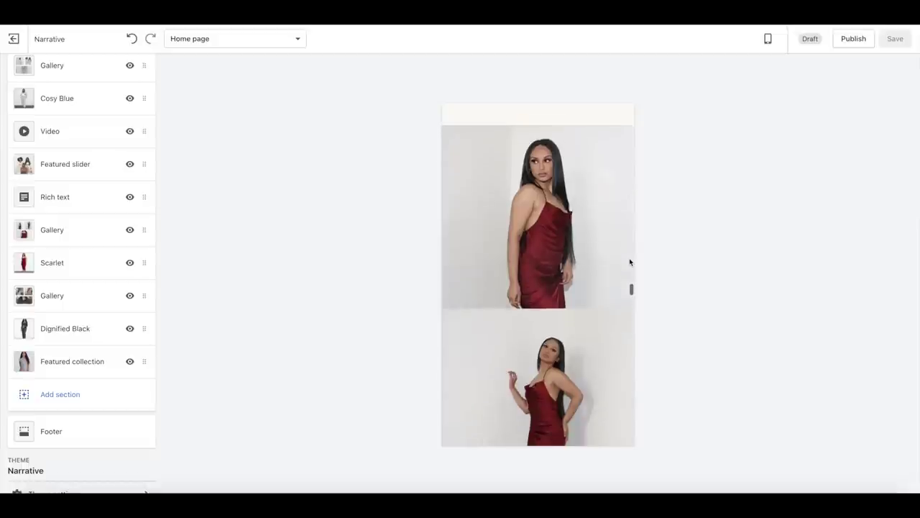
{"action": "scroll", "coordinate": [630, 262], "scroll_direction": "down", "scroll_amount": 4}
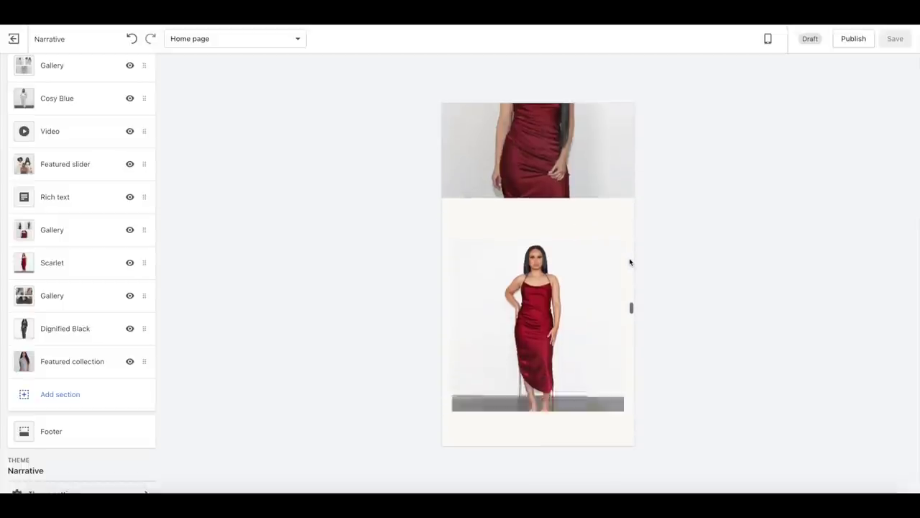
{"action": "scroll", "coordinate": [630, 262], "scroll_direction": "down", "scroll_amount": 14}
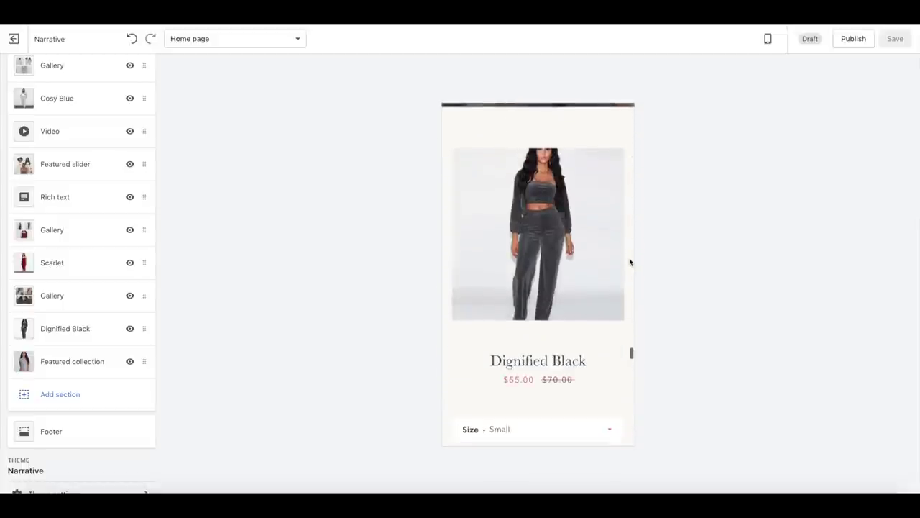
{"action": "scroll", "coordinate": [630, 263], "scroll_direction": "down", "scroll_amount": 5}
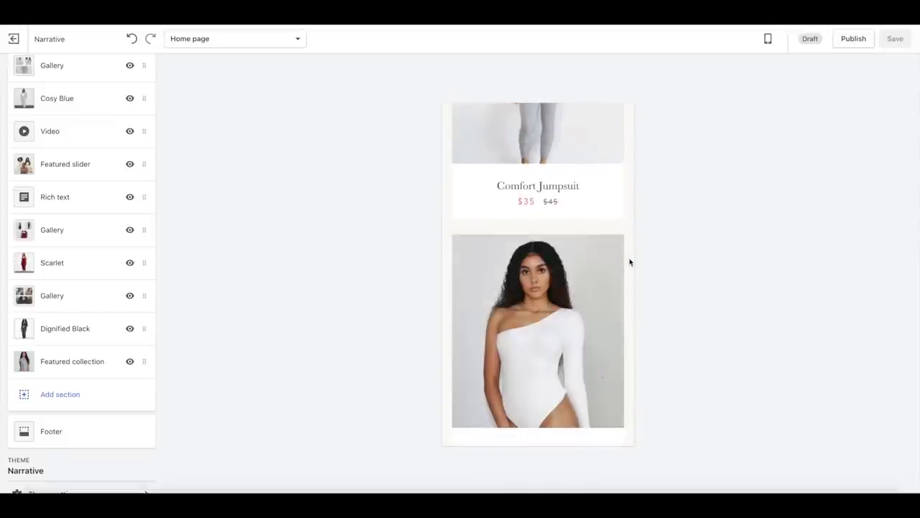
{"action": "scroll", "coordinate": [630, 262], "scroll_direction": "down", "scroll_amount": 10}
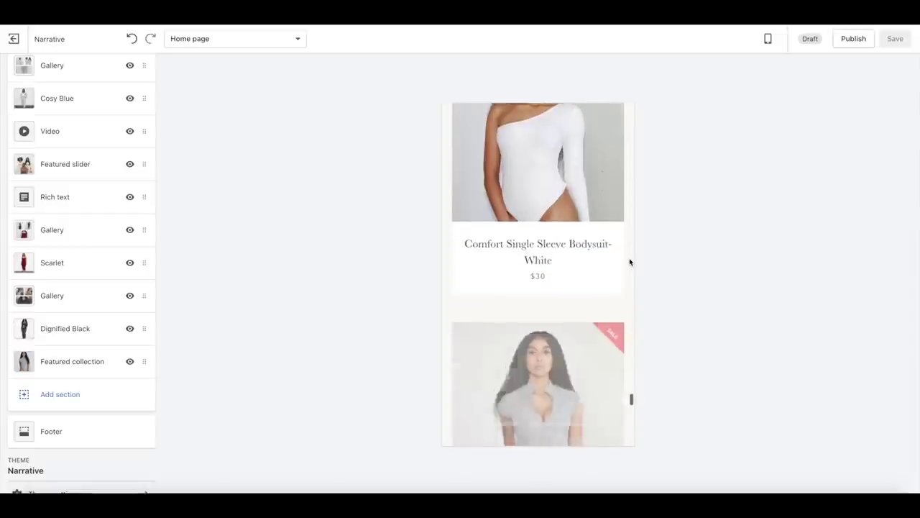
Switch the preview to the Desktop view, dismissing the unsaved changes dialog to stay in the theme editor
{"action": "left_click", "coordinate": [768, 38]}
{"action": "left_click", "coordinate": [794, 87]}
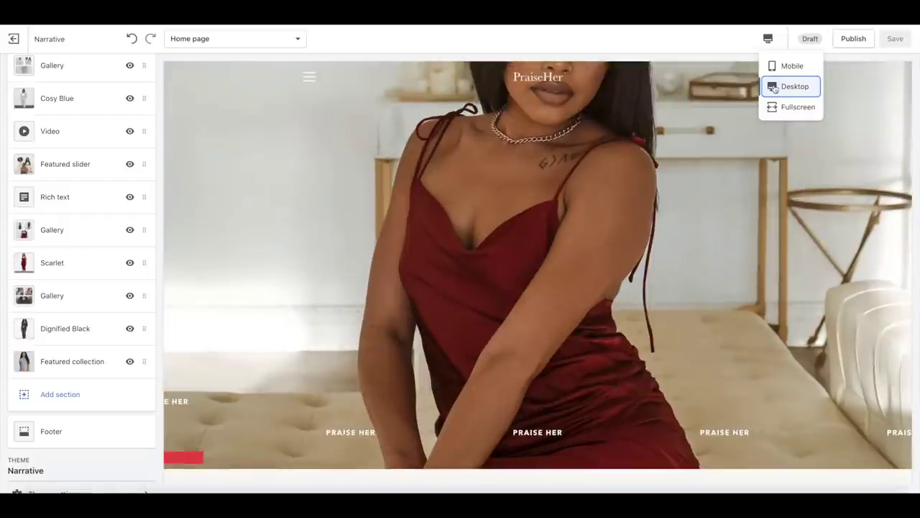
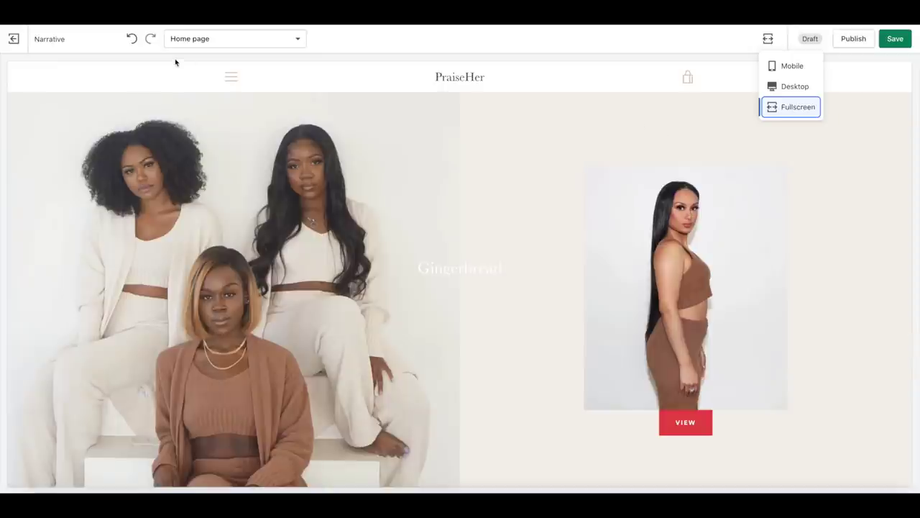
{"action": "left_click", "coordinate": [29, 39]}
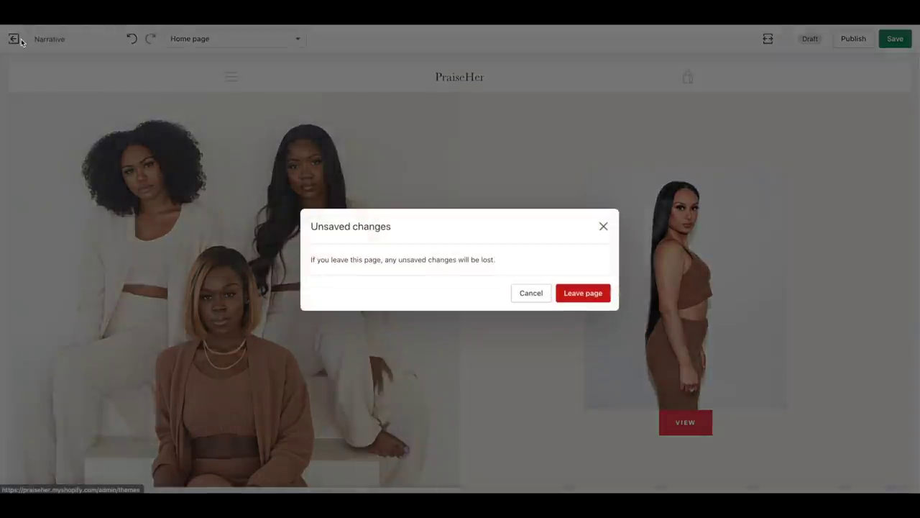
{"action": "left_click", "coordinate": [603, 226]}
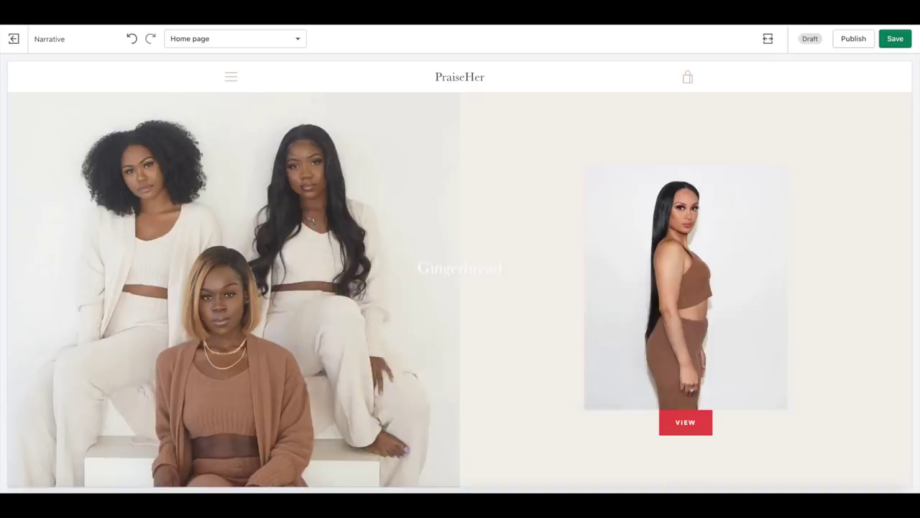
{"action": "left_click", "coordinate": [768, 38]}
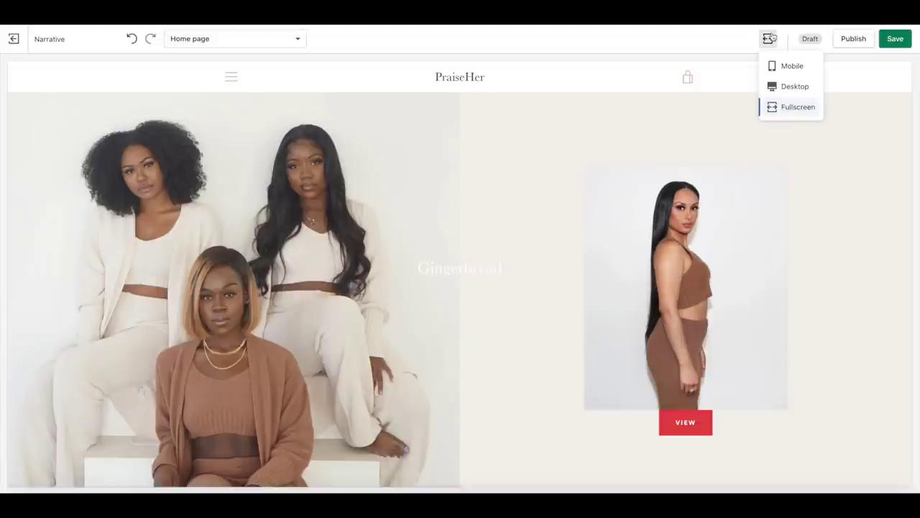
{"action": "left_click", "coordinate": [788, 86]}
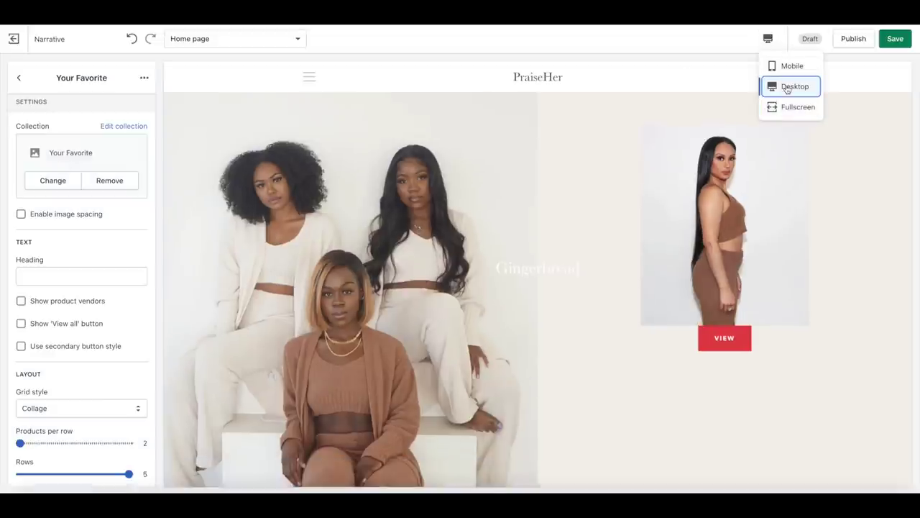
Open the fifth slide of the Featured slider and review its image, text and link settings
{"action": "left_click", "coordinate": [19, 78]}
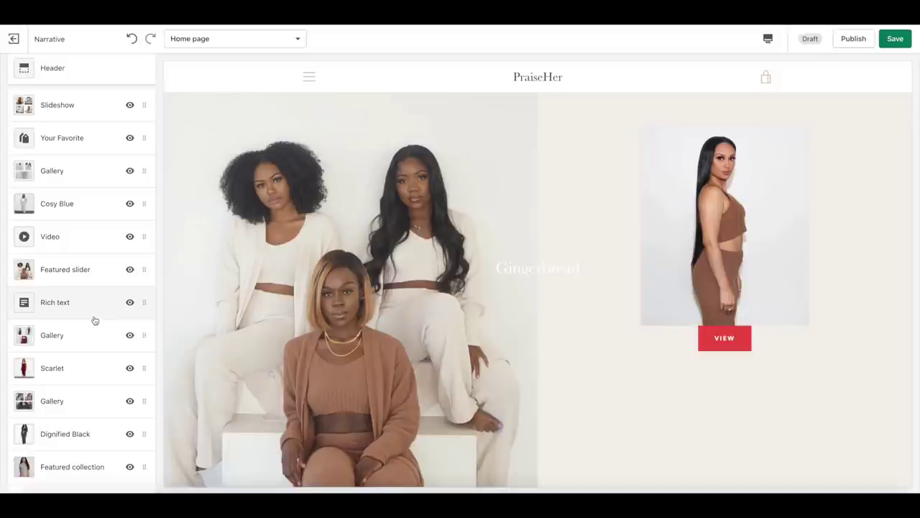
{"action": "left_click", "coordinate": [92, 269]}
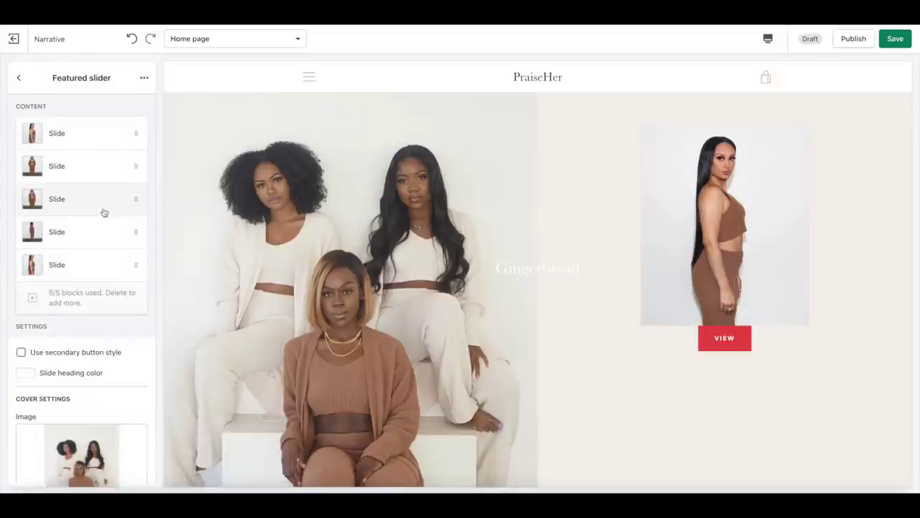
{"action": "left_click", "coordinate": [95, 266]}
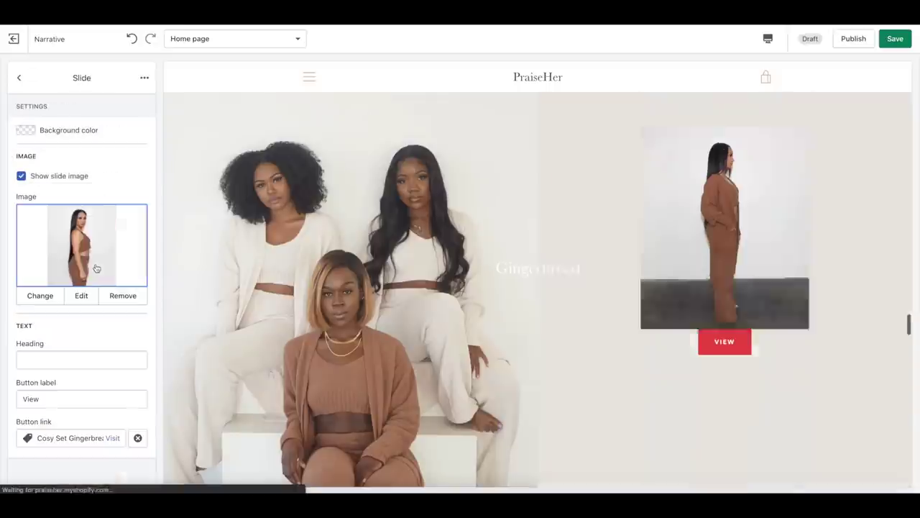
{"action": "scroll", "coordinate": [661, 296], "scroll_direction": "down", "scroll_amount": 3}
{"action": "scroll", "coordinate": [660, 295], "scroll_direction": "up", "scroll_amount": 2}
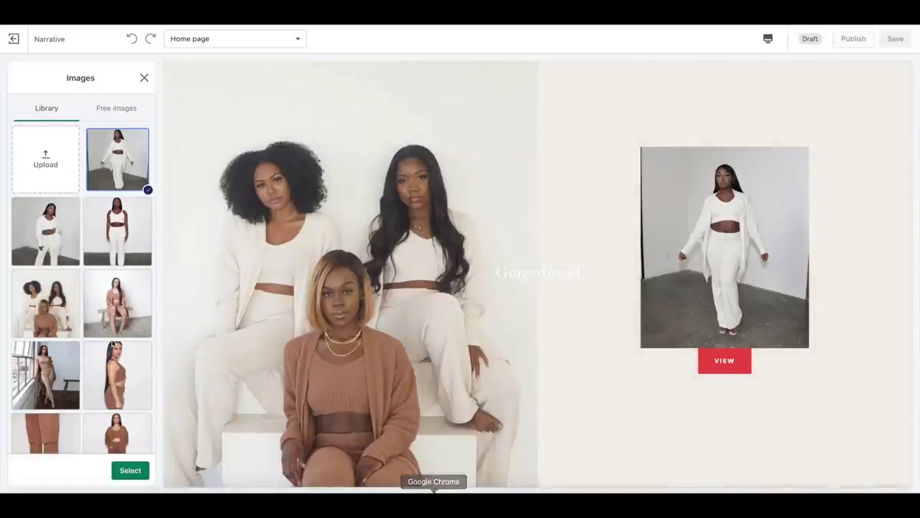
Replace the Featured slider's last slide image with the library photo of the woman in white holding a hand at her waist
{"action": "left_click", "coordinate": [61, 241]}
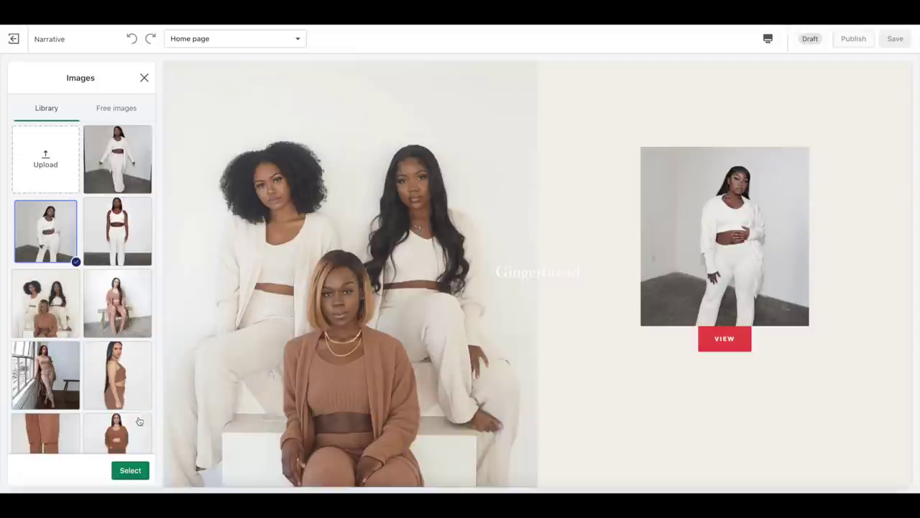
{"action": "left_click", "coordinate": [132, 469]}
{"action": "left_click", "coordinate": [19, 78]}
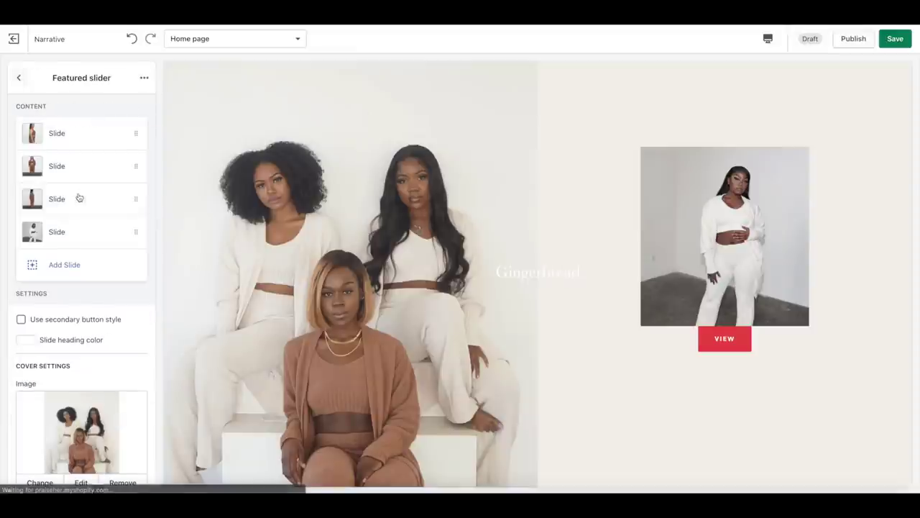
Add another slide to the Featured slider with the full-length white outfit photo from the library, and save the theme
{"action": "left_click", "coordinate": [65, 263]}
{"action": "left_click", "coordinate": [78, 239]}
{"action": "left_click", "coordinate": [115, 166]}
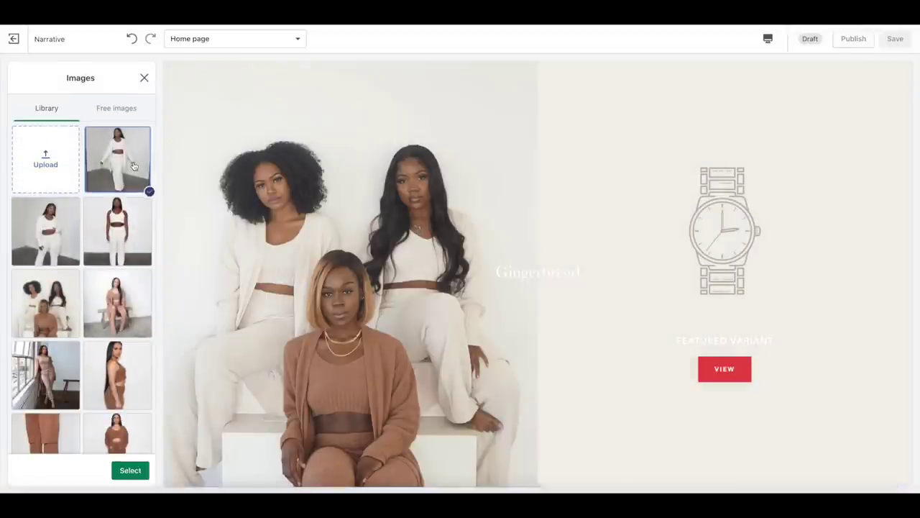
{"action": "left_click", "coordinate": [132, 468]}
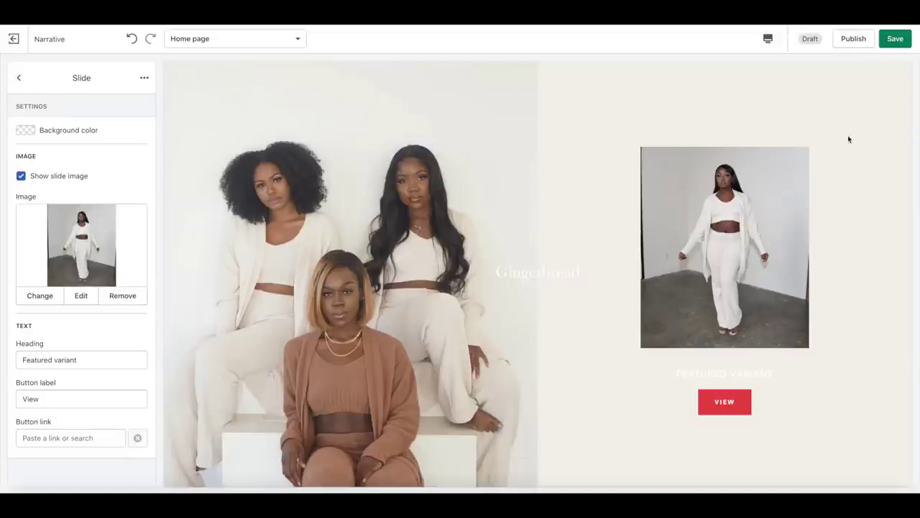
{"action": "left_click", "coordinate": [897, 42]}
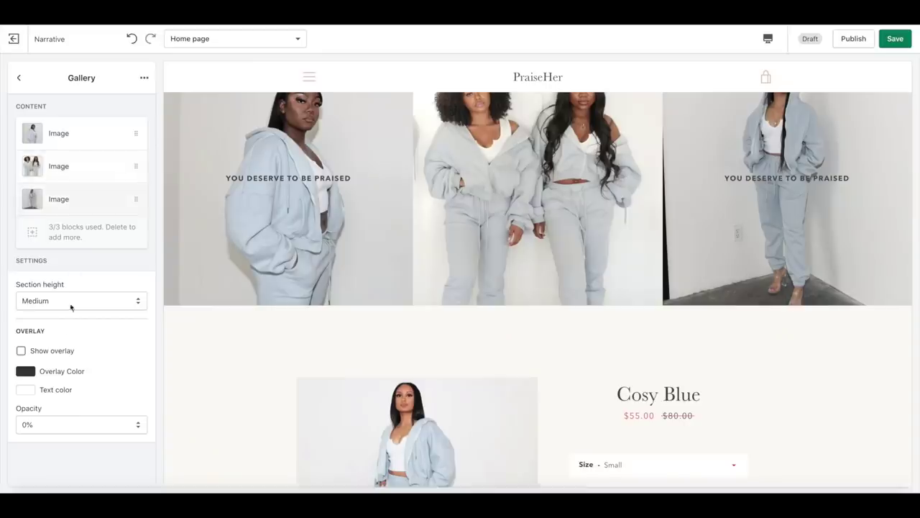
Set the blue loungewear Gallery's section height to Large and save the theme
{"action": "left_click", "coordinate": [62, 302]}
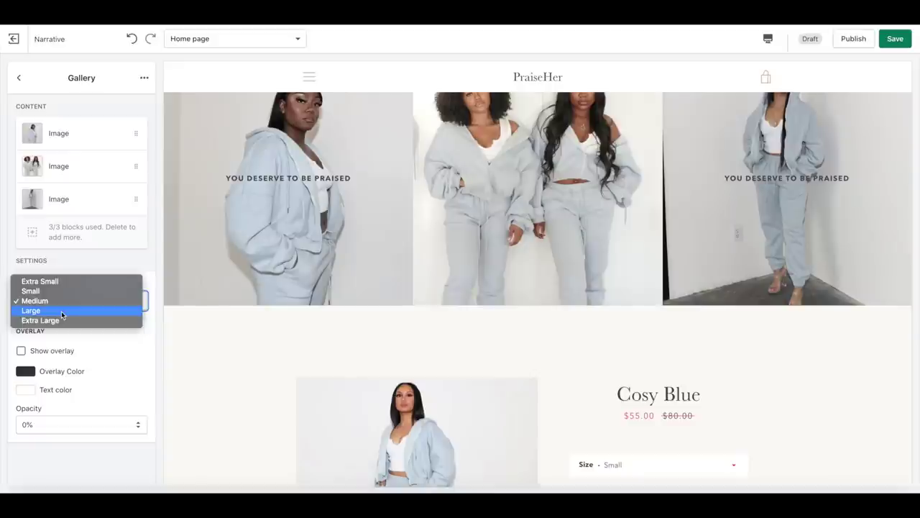
{"action": "left_click", "coordinate": [62, 311]}
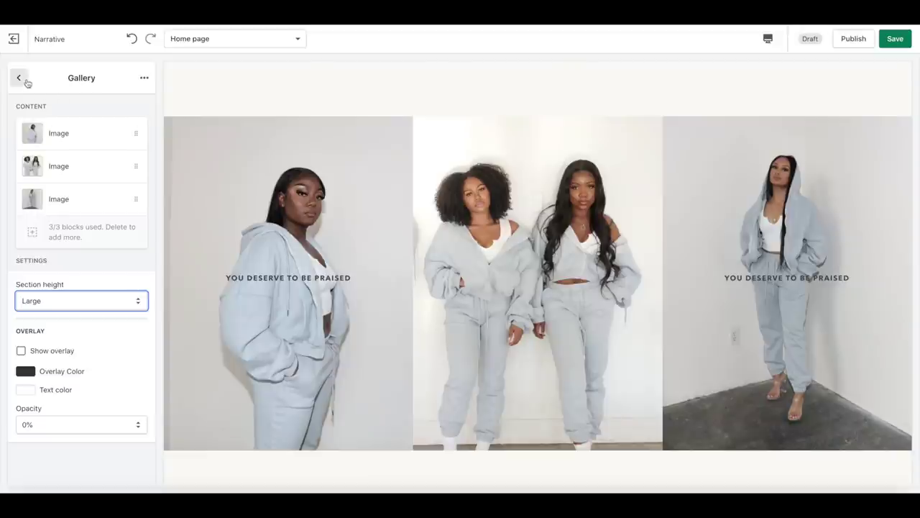
{"action": "left_click", "coordinate": [893, 41]}
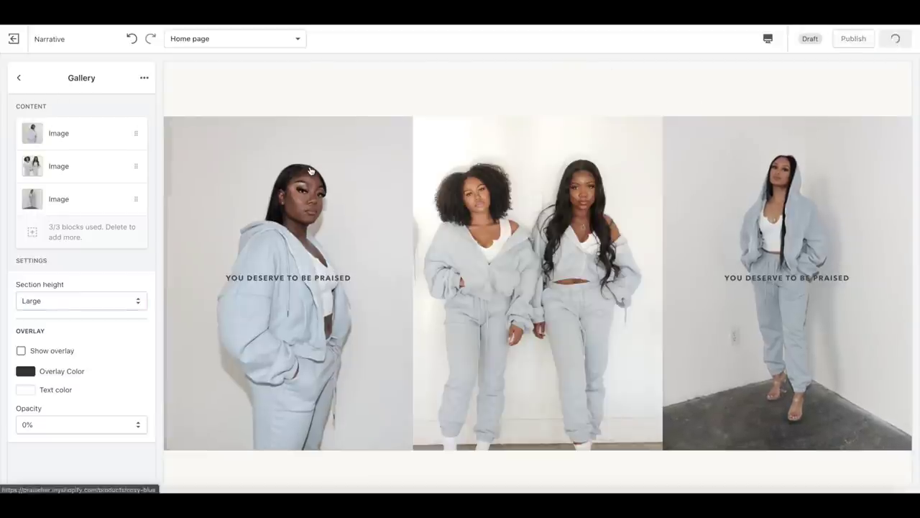
Try the Small, Medium and Large section heights on the red-dress Gallery, and set it to Extra Large
{"action": "left_click", "coordinate": [69, 302]}
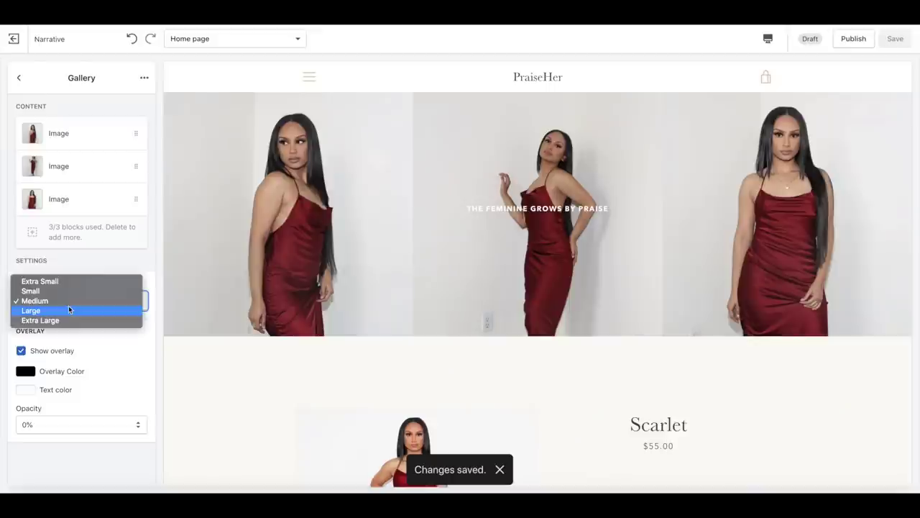
{"action": "left_click", "coordinate": [65, 291]}
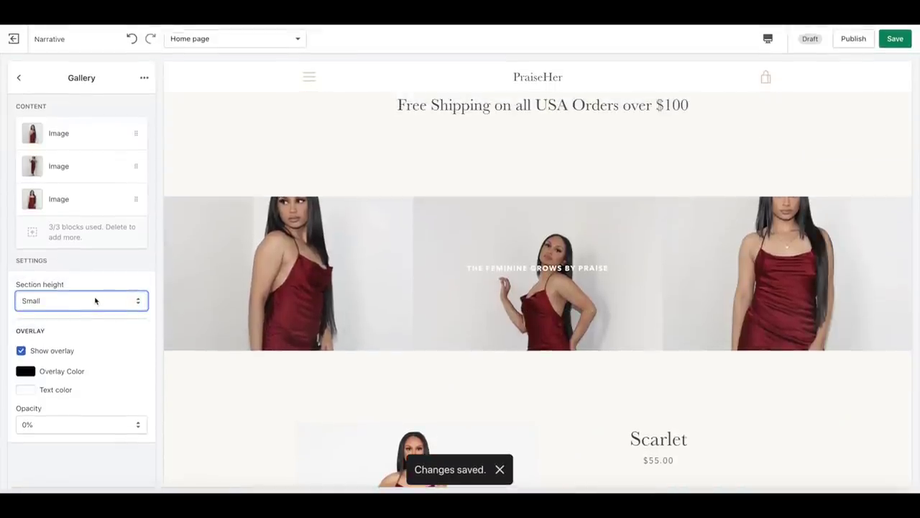
{"action": "left_click", "coordinate": [95, 300]}
{"action": "left_click", "coordinate": [94, 309]}
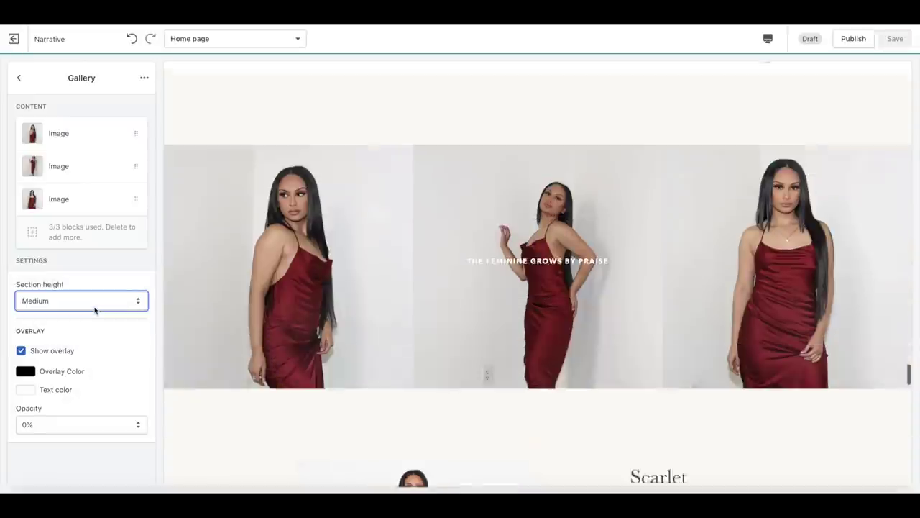
{"action": "left_click", "coordinate": [89, 302]}
{"action": "left_click", "coordinate": [88, 311]}
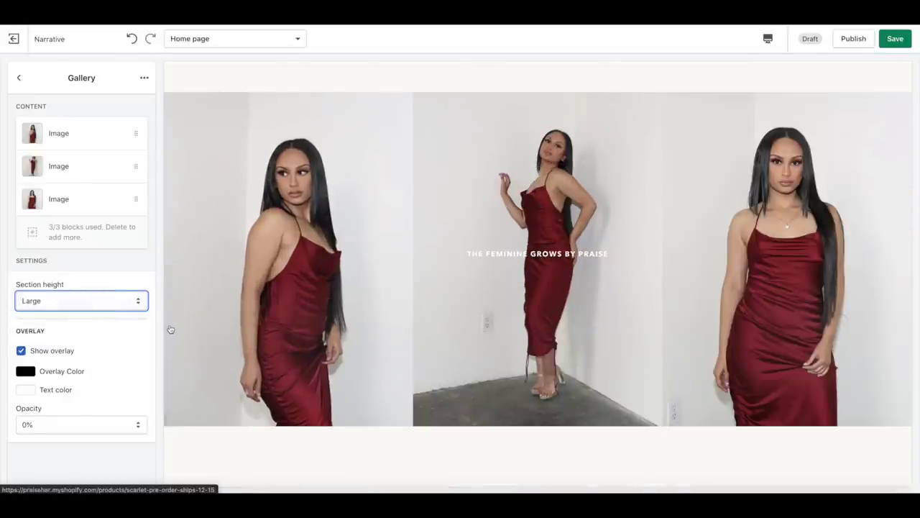
{"action": "left_click", "coordinate": [82, 299]}
{"action": "left_click", "coordinate": [79, 314]}
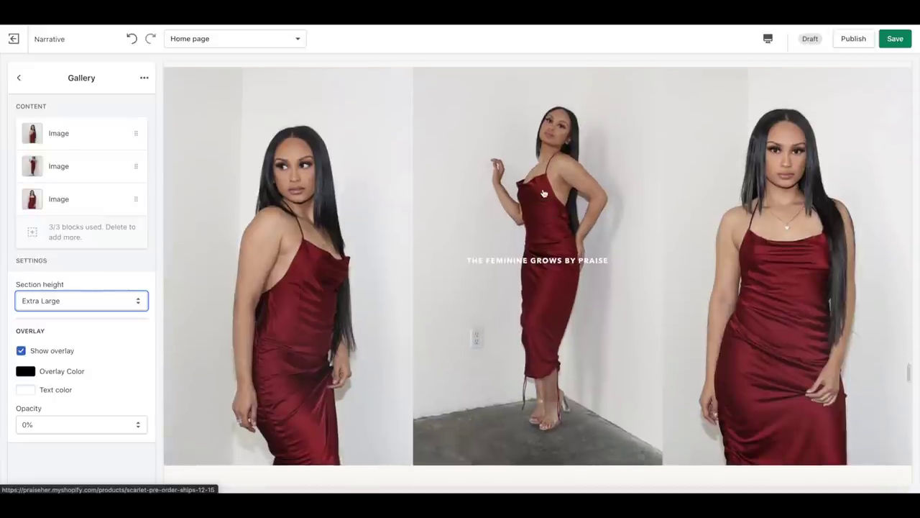
Save the theme and assign the Scarlet product to the Featured product section below the red-dress Gallery
{"action": "left_click", "coordinate": [895, 39]}
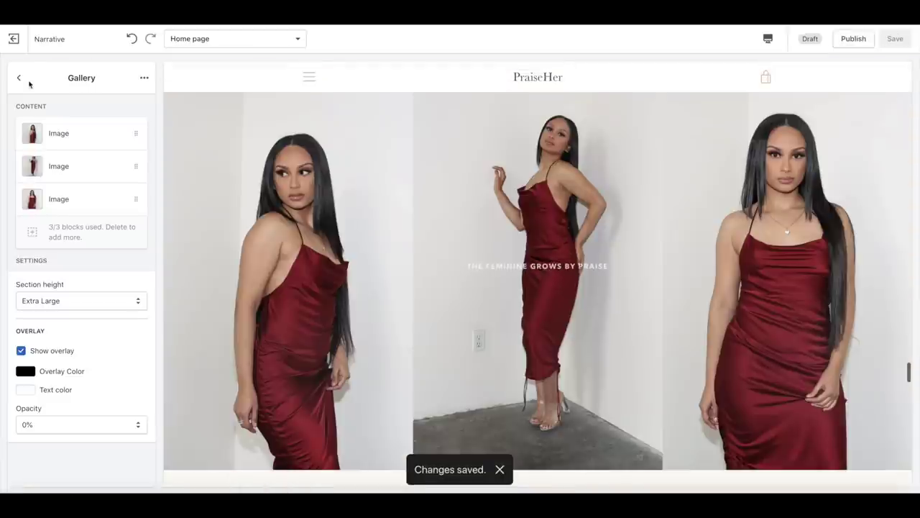
{"action": "left_click", "coordinate": [19, 78]}
{"action": "scroll", "coordinate": [557, 252], "scroll_direction": "up", "scroll_amount": 5}
{"action": "scroll", "coordinate": [559, 255], "scroll_direction": "down", "scroll_amount": 1}
{"action": "scroll", "coordinate": [560, 255], "scroll_direction": "down", "scroll_amount": 7}
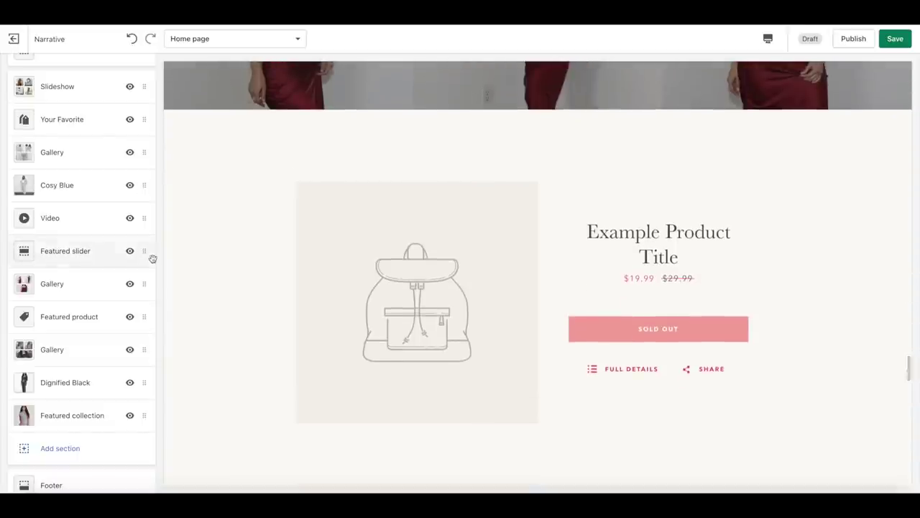
{"action": "left_click", "coordinate": [101, 317]}
{"action": "left_click", "coordinate": [96, 171]}
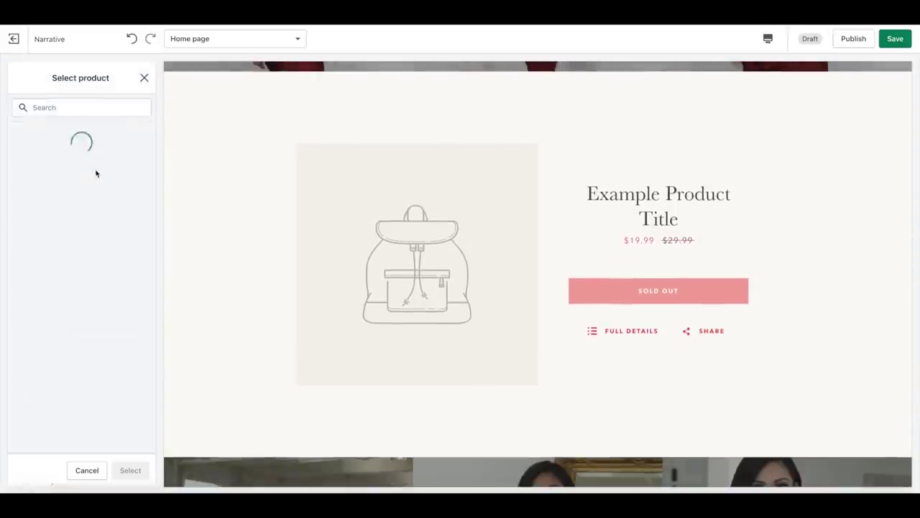
{"action": "left_click", "coordinate": [72, 107]}
{"action": "type", "text": "sca"}
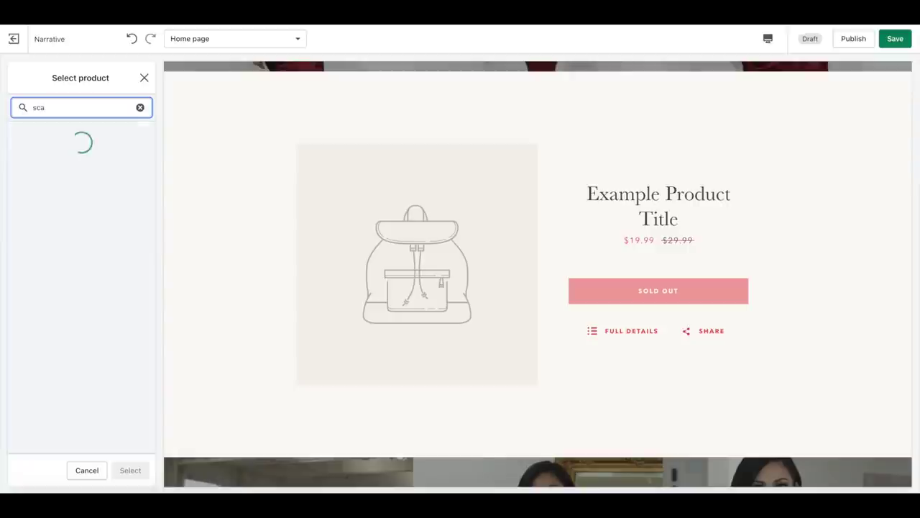
{"action": "left_click", "coordinate": [76, 167]}
{"action": "left_click", "coordinate": [131, 472]}
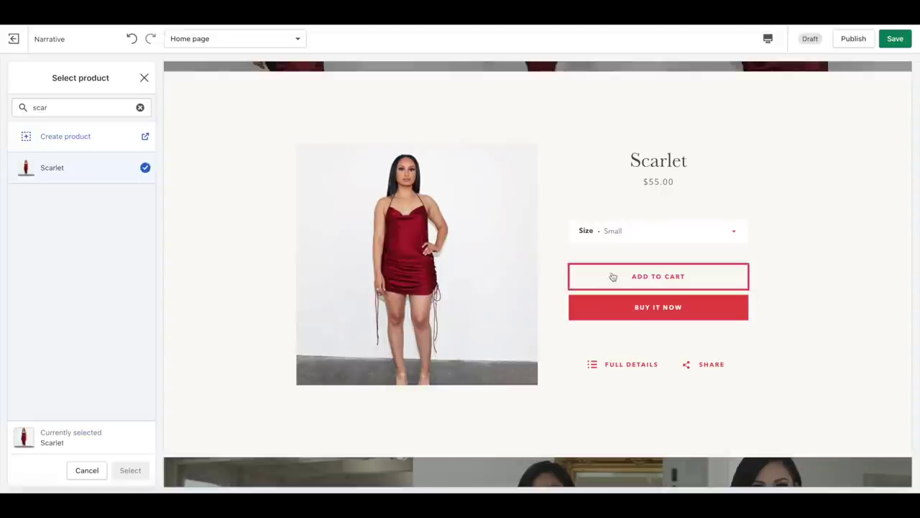
Check the Medium and Small size options of the featured Scarlet product in the preview, and save the theme
{"action": "left_click", "coordinate": [613, 231]}
{"action": "left_click", "coordinate": [611, 251]}
{"action": "left_click", "coordinate": [614, 234]}
{"action": "left_click", "coordinate": [612, 222]}
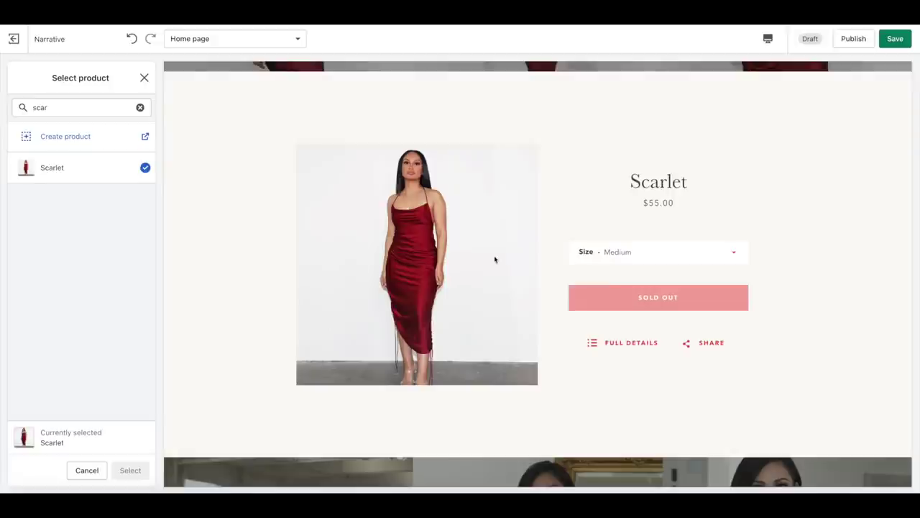
{"action": "left_click", "coordinate": [627, 253]}
{"action": "left_click", "coordinate": [617, 240]}
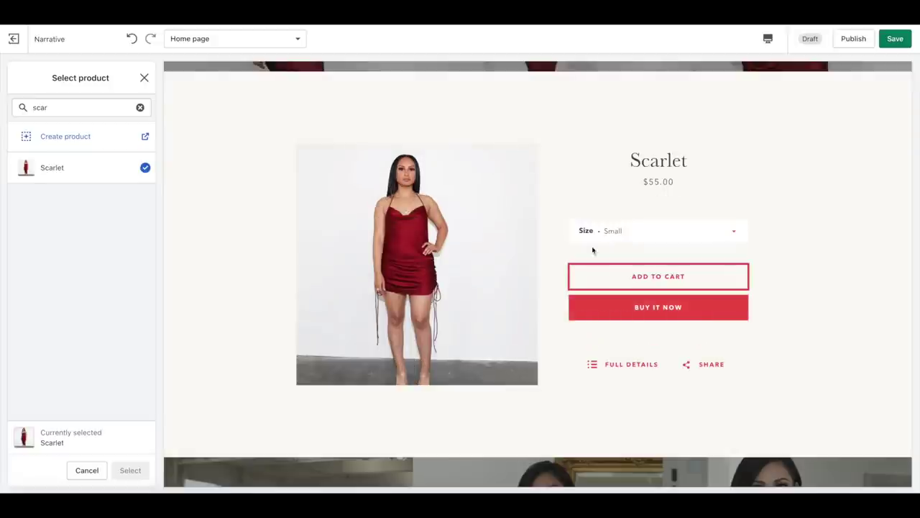
{"action": "left_click", "coordinate": [896, 38]}
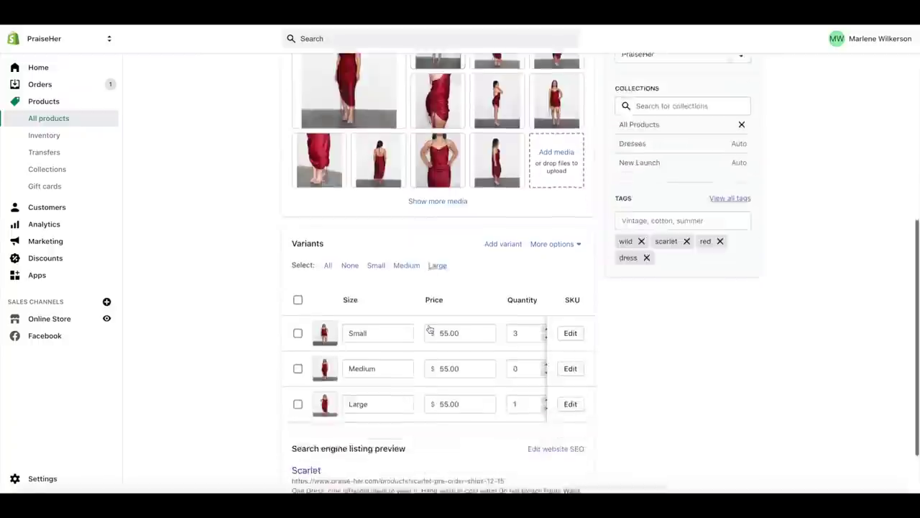
In the Scarlet product's admin page, change the Small variant's image to the full-length front photo with a hand on the hip
{"action": "scroll", "coordinate": [430, 329], "scroll_direction": "down", "scroll_amount": 2}
{"action": "left_click", "coordinate": [327, 259]}
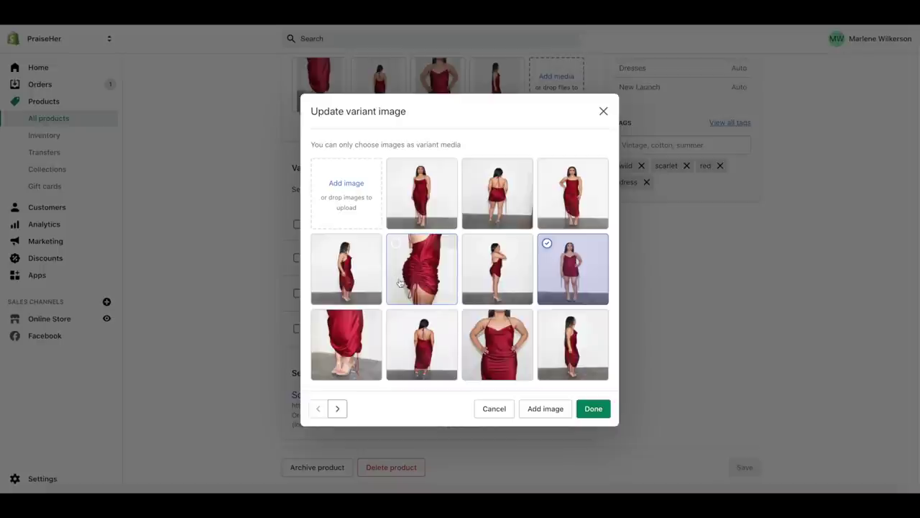
{"action": "left_click", "coordinate": [436, 305]}
{"action": "scroll", "coordinate": [401, 279], "scroll_direction": "down", "scroll_amount": 2}
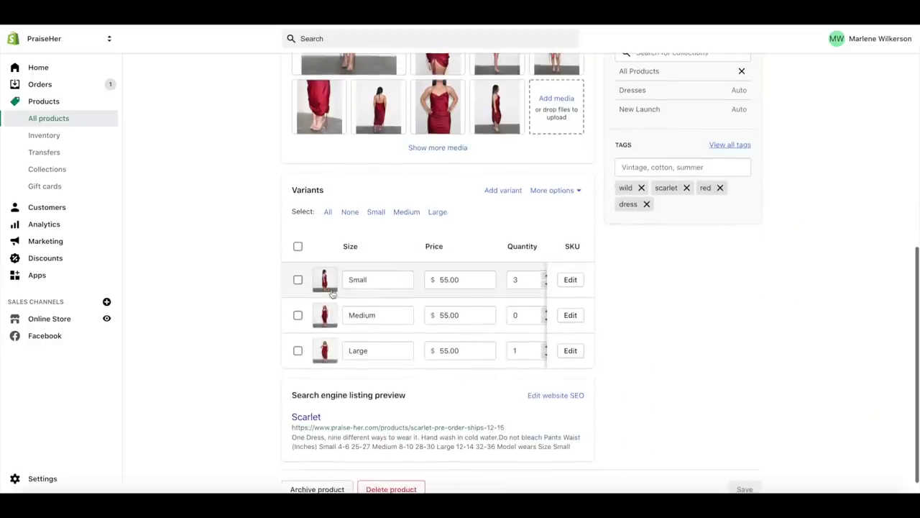
{"action": "left_click", "coordinate": [329, 291]}
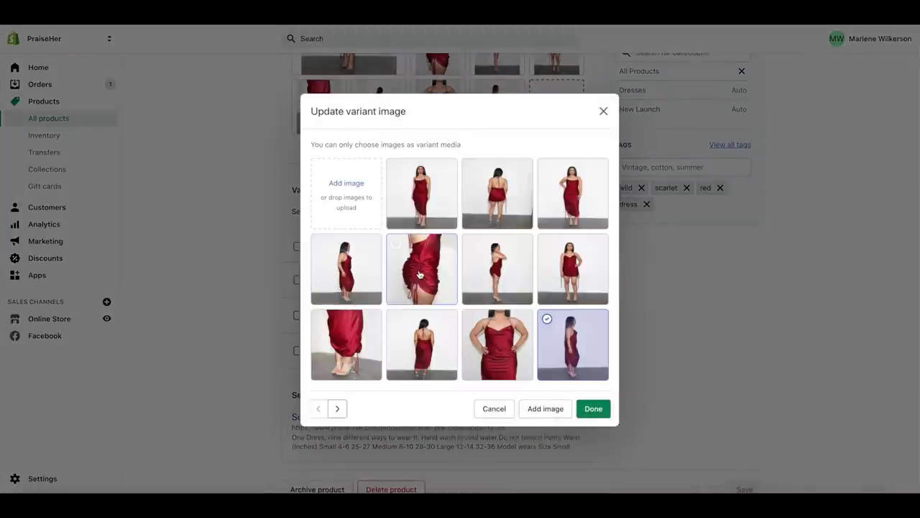
{"action": "left_click", "coordinate": [554, 207]}
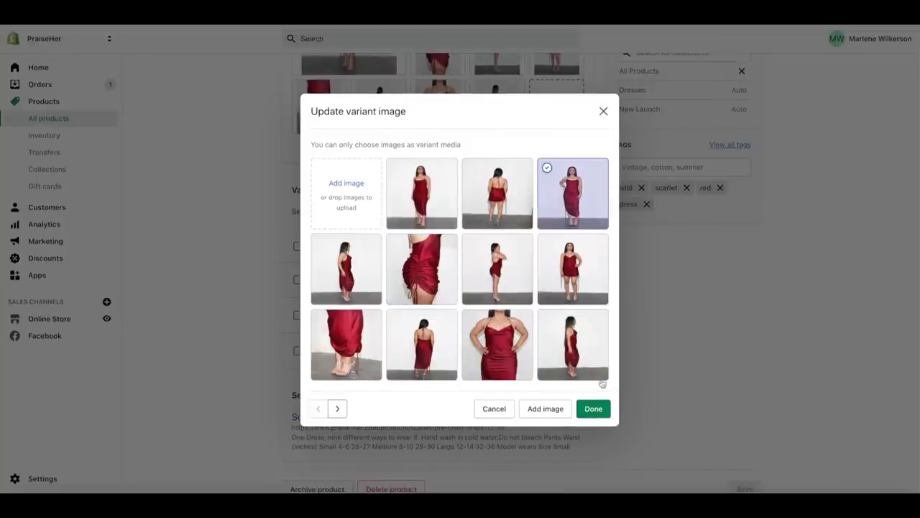
{"action": "left_click", "coordinate": [593, 409]}
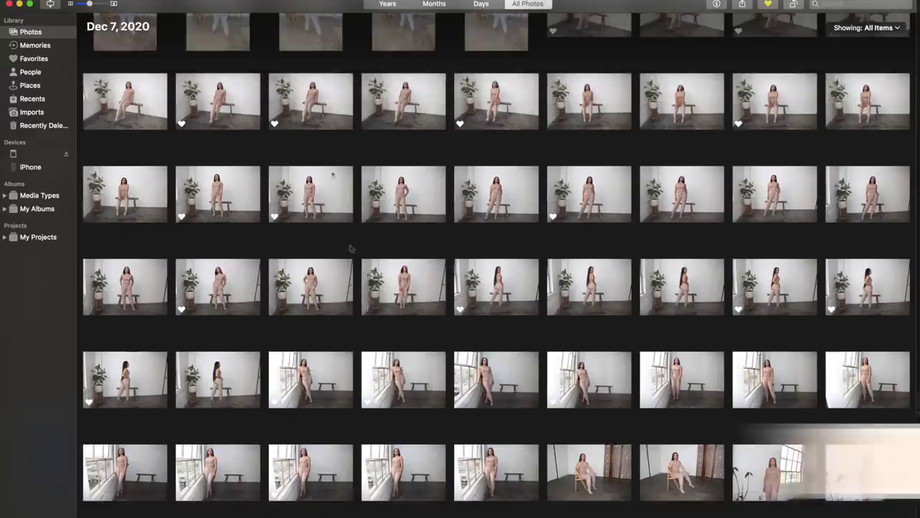
Switch to Photos and look through the Dec 7, 2020 shoot, including the single-model shots of the black crop top and pants
{"action": "key", "text": "Right"}
{"action": "key", "text": "Right"}
{"action": "key", "text": "Right"}
{"action": "key", "text": "Right"}
{"action": "key", "text": "Right"}
{"action": "key", "text": "Right"}
{"action": "key", "text": "Right"}
{"action": "key", "text": "Right"}
{"action": "key", "text": "Right"}
{"action": "key", "text": "Right"}
{"action": "key", "text": "Right"}
{"action": "key", "text": "Right"}
{"action": "key", "text": "Right"}
{"action": "key", "text": "Right"}
{"action": "key", "text": "Right"}
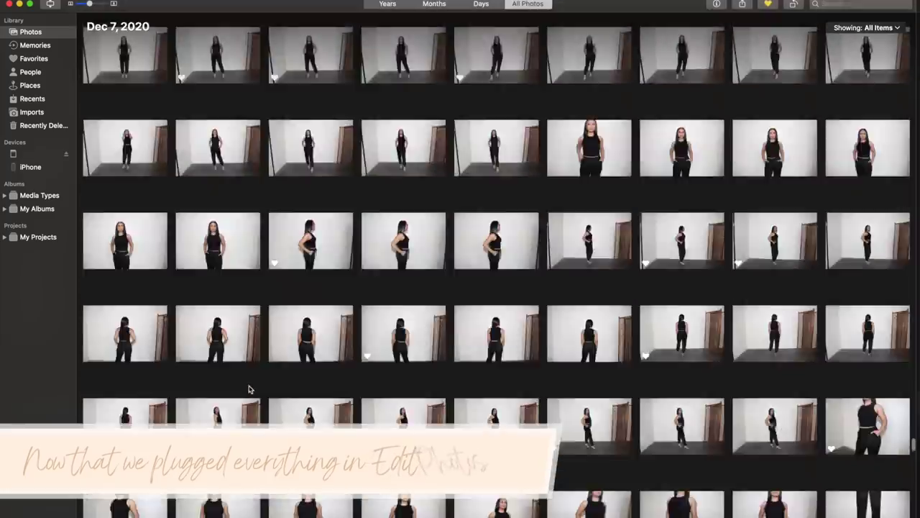
{"action": "double_click", "coordinate": [312, 298]}
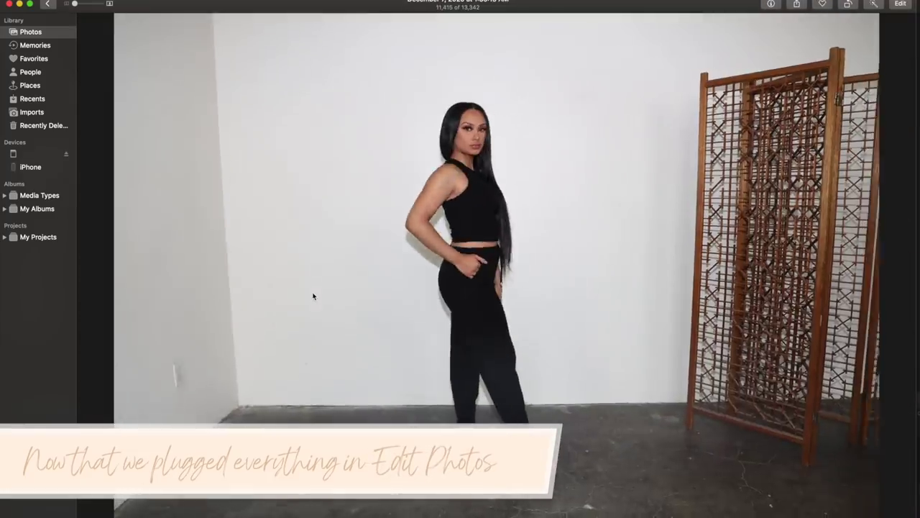
{"action": "key", "text": "Right"}
{"action": "key", "text": "Right"}
{"action": "key", "text": "Right"}
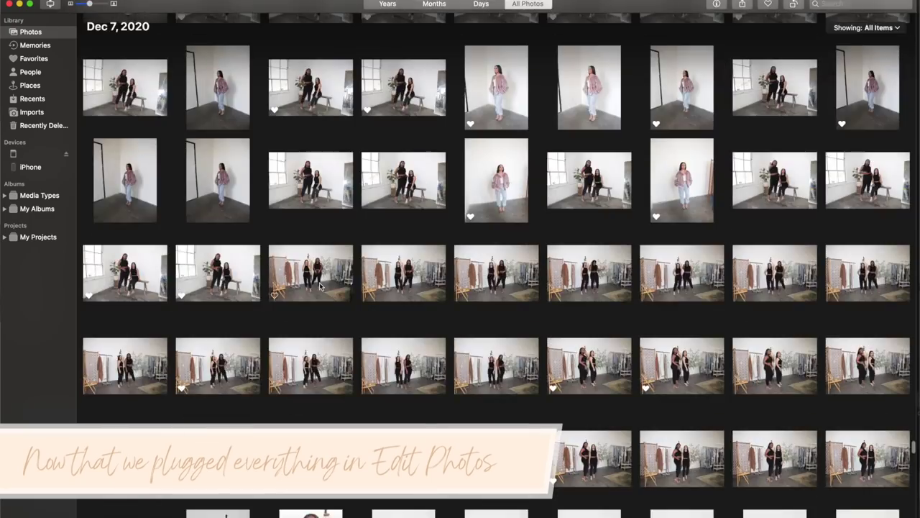
Look through the shoot's full-size photos of two models in black outfits beside the clothing racks
{"action": "double_click", "coordinate": [323, 387]}
{"action": "key", "text": "Right"}
{"action": "key", "text": "Right"}
{"action": "key", "text": "Right"}
{"action": "key", "text": "Right"}
{"action": "key", "text": "Right"}
{"action": "key", "text": "Right"}
{"action": "key", "text": "Right"}
{"action": "key", "text": "Right"}
{"action": "key", "text": "Right"}
{"action": "key", "text": "Right"}
{"action": "key", "text": "Right"}
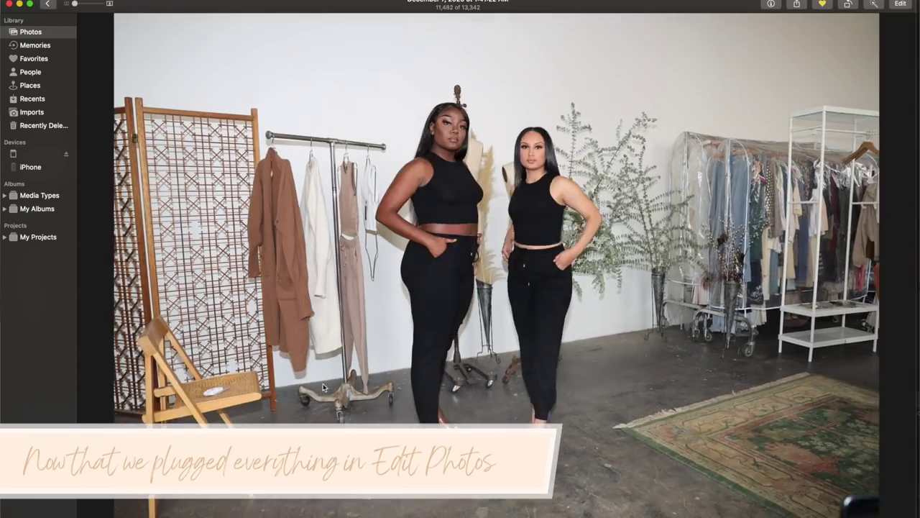
{"action": "key", "text": "Right"}
{"action": "key", "text": "Right"}
{"action": "key", "text": "Right"}
{"action": "key", "text": "Right"}
{"action": "key", "text": "Right"}
{"action": "key", "text": "Right"}
{"action": "key", "text": "Right"}
{"action": "key", "text": "Right"}
{"action": "key", "text": "Right"}
{"action": "key", "text": "Right"}
{"action": "key", "text": "Right"}
{"action": "key", "text": "Right"}
{"action": "key", "text": "Right"}
{"action": "key", "text": "Right"}
{"action": "key", "text": "Right"}
{"action": "key", "text": "Right"}
{"action": "key", "text": "Right"}
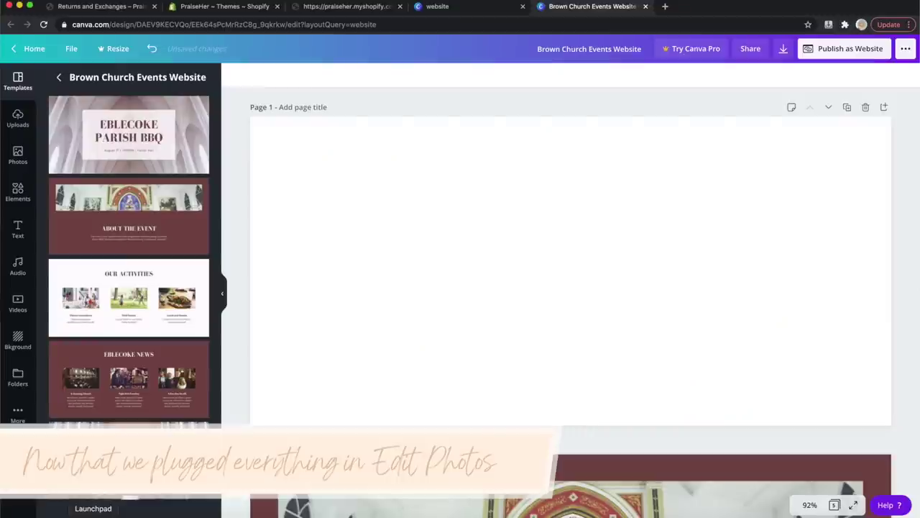
Switch to Adobe Lightroom and undo the Blue hue and saturation adjustments on the pink velvet jacket photo
{"action": "left_click", "coordinate": [93, 514]}
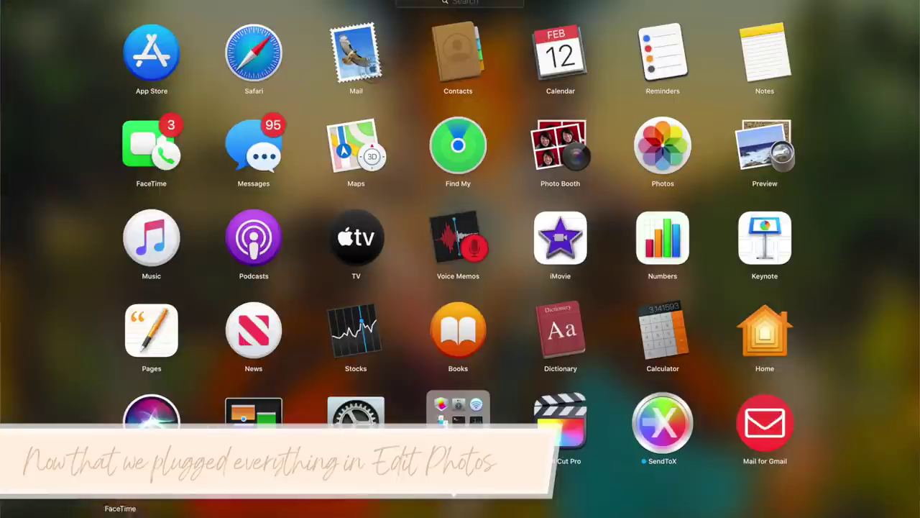
{"action": "scroll", "coordinate": [525, 407], "scroll_direction": "right", "scroll_amount": 3}
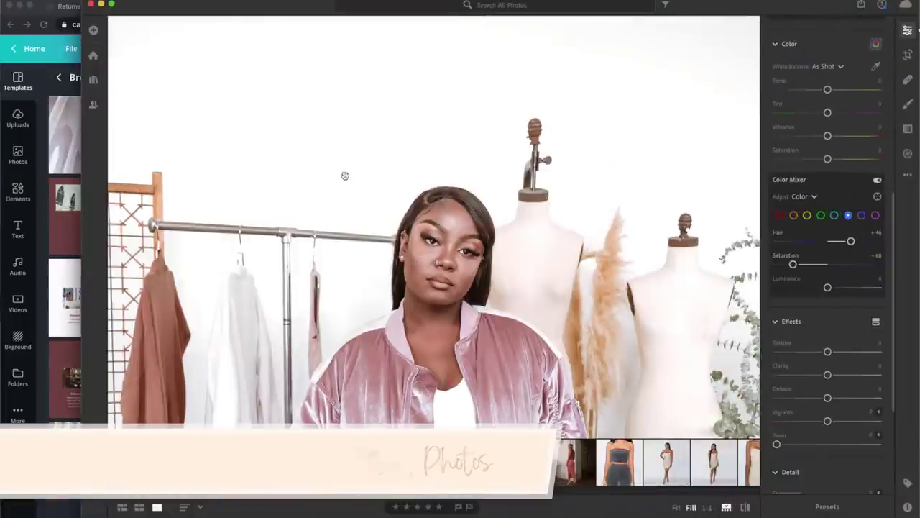
{"action": "left_click", "coordinate": [345, 175]}
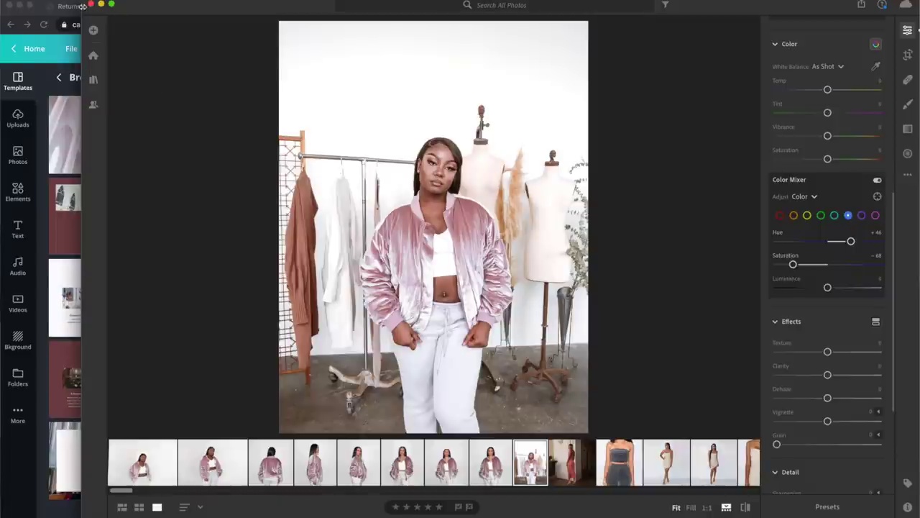
{"action": "key", "text": "super+z"}
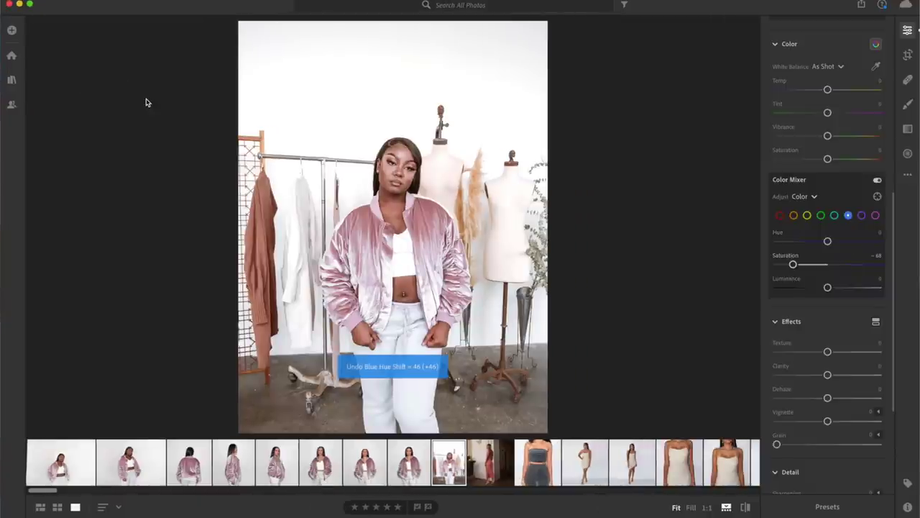
{"action": "key", "text": "super+z"}
{"action": "key", "text": "super+z"}
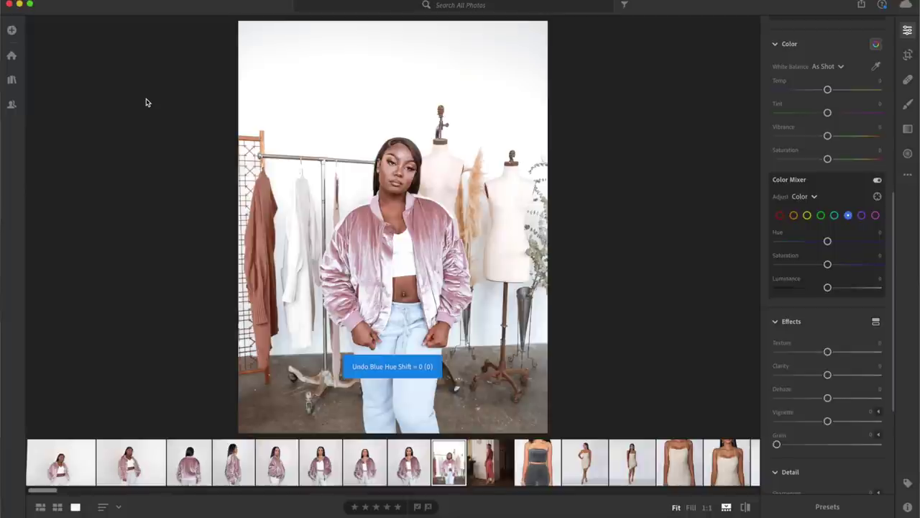
Inspect the pink velvet jacket photo and set its Color Mixer Blue saturation to -100 to whiten the pants
{"action": "key", "text": "Right"}
{"action": "key", "text": "Right"}
{"action": "key", "text": "Left"}
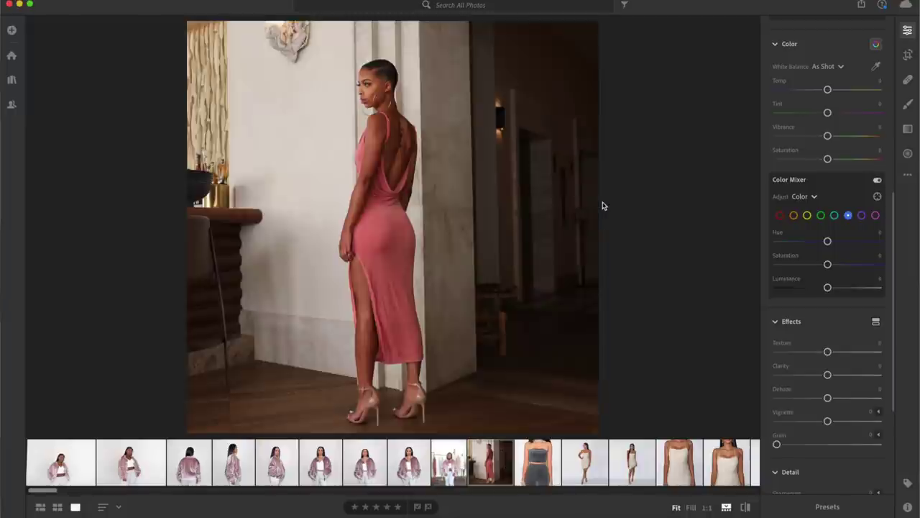
{"action": "key", "text": "Left"}
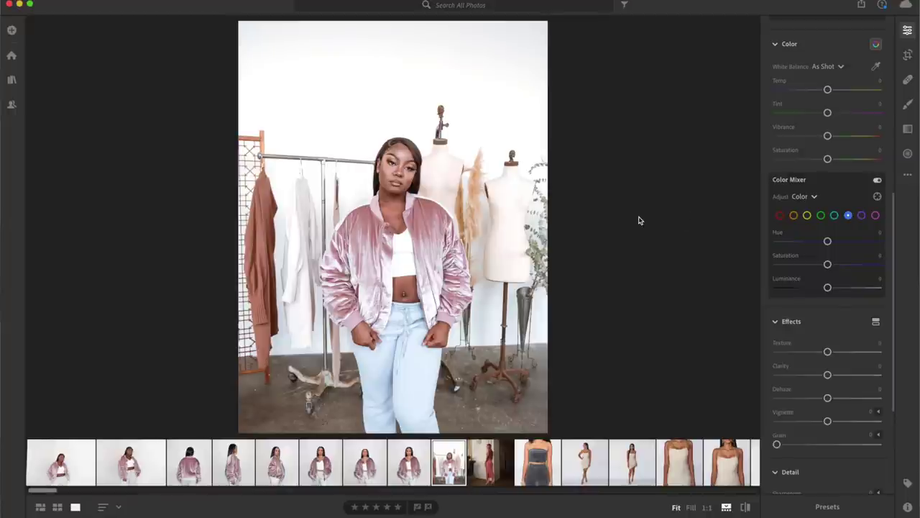
{"action": "left_click", "coordinate": [517, 234]}
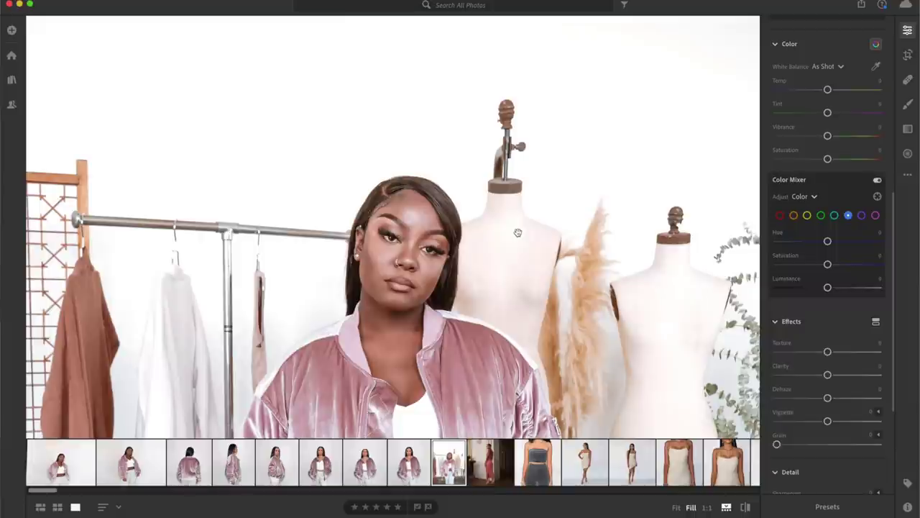
{"action": "left_click", "coordinate": [517, 233]}
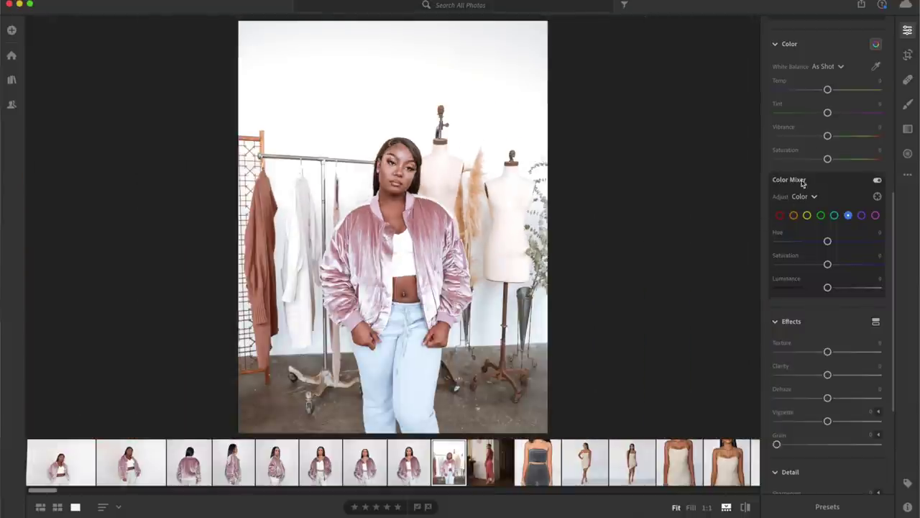
{"action": "scroll", "coordinate": [814, 159], "scroll_direction": "up", "scroll_amount": 1}
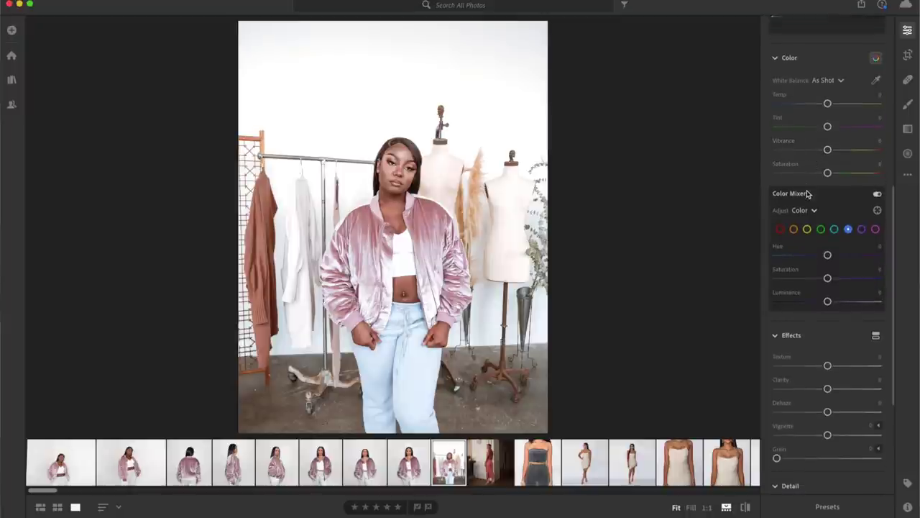
{"action": "scroll", "coordinate": [807, 193], "scroll_direction": "down", "scroll_amount": 2}
{"action": "scroll", "coordinate": [804, 175], "scroll_direction": "down", "scroll_amount": 4}
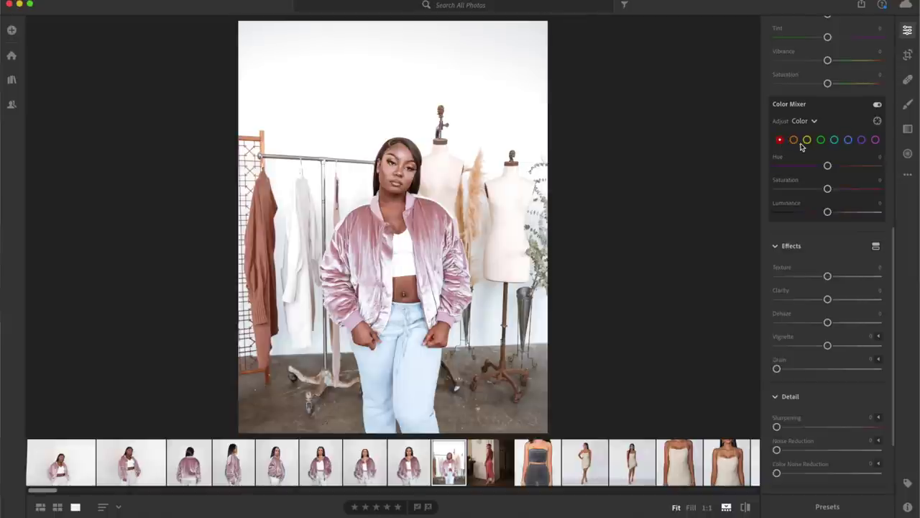
{"action": "left_click", "coordinate": [795, 141]}
{"action": "left_click", "coordinate": [849, 140]}
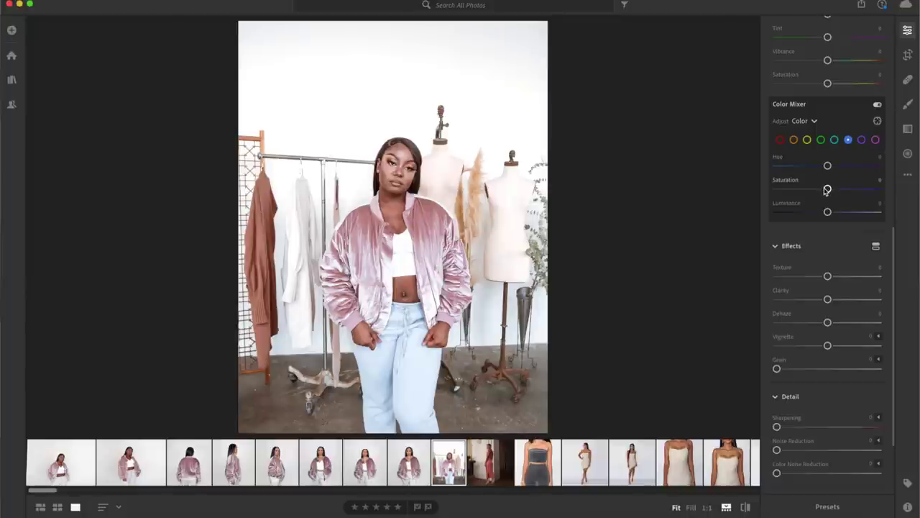
{"action": "left_click_drag", "start_coordinate": [827, 189], "coordinate": [766, 184]}
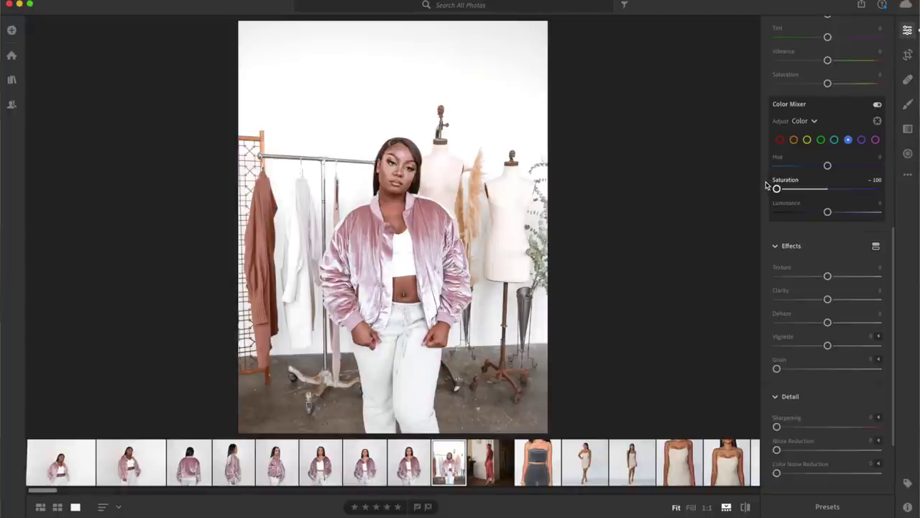
Review the Magenta mixer values and the neighbouring front and back photos of the pink velvet jacket
{"action": "left_click", "coordinate": [876, 140]}
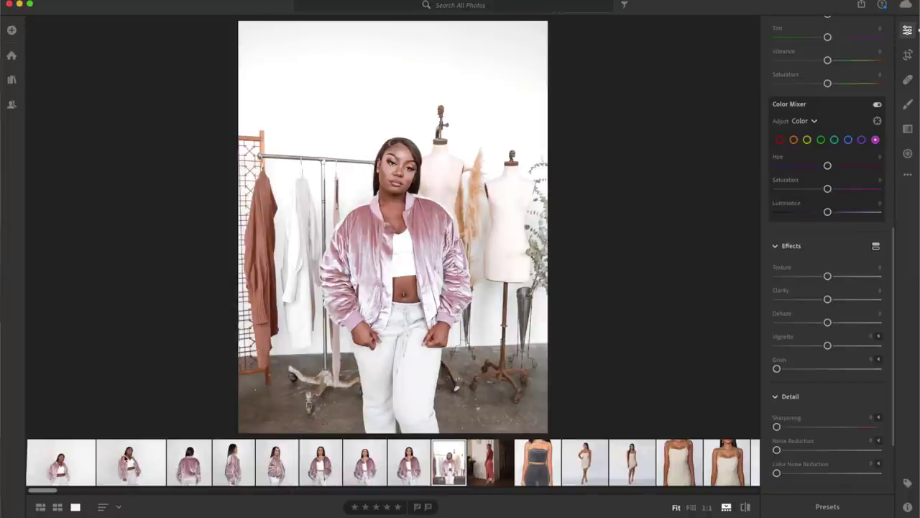
{"action": "left_click", "coordinate": [126, 458]}
{"action": "key", "text": "Right"}
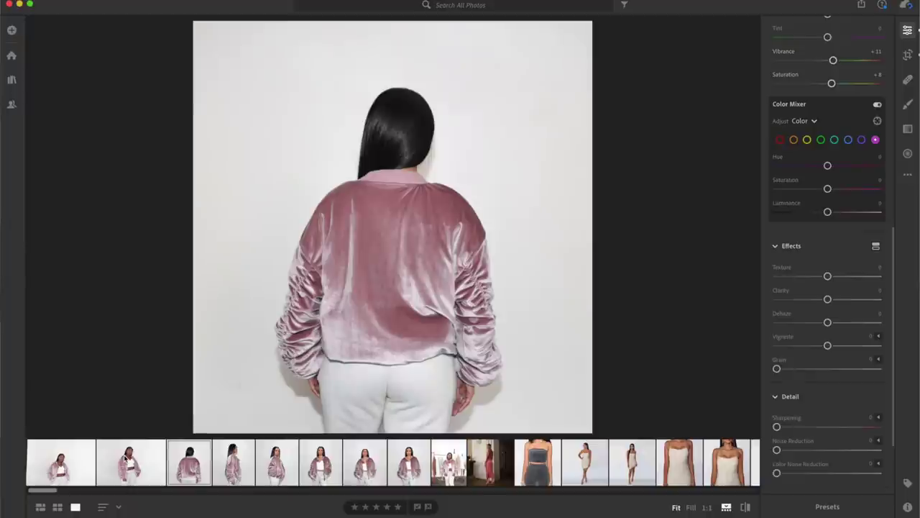
{"action": "left_click", "coordinate": [126, 458]}
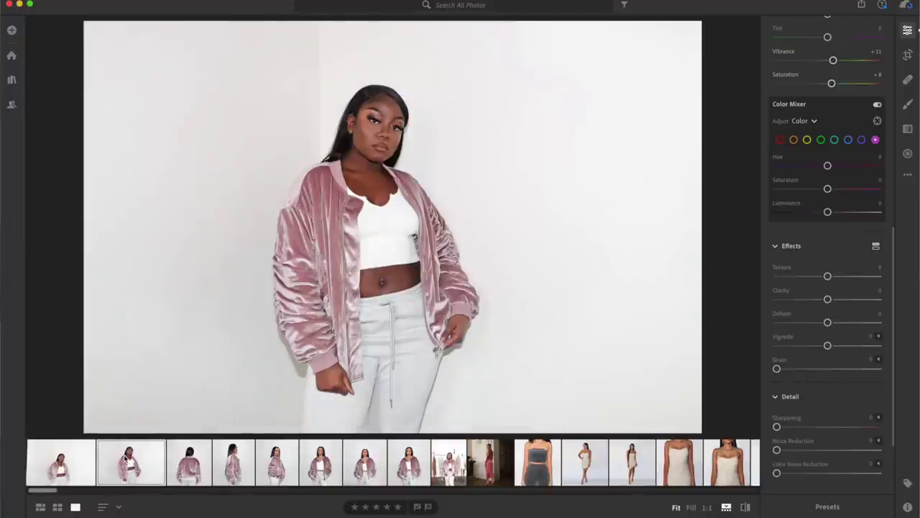
{"action": "key", "text": "Right"}
{"action": "key", "text": "Right"}
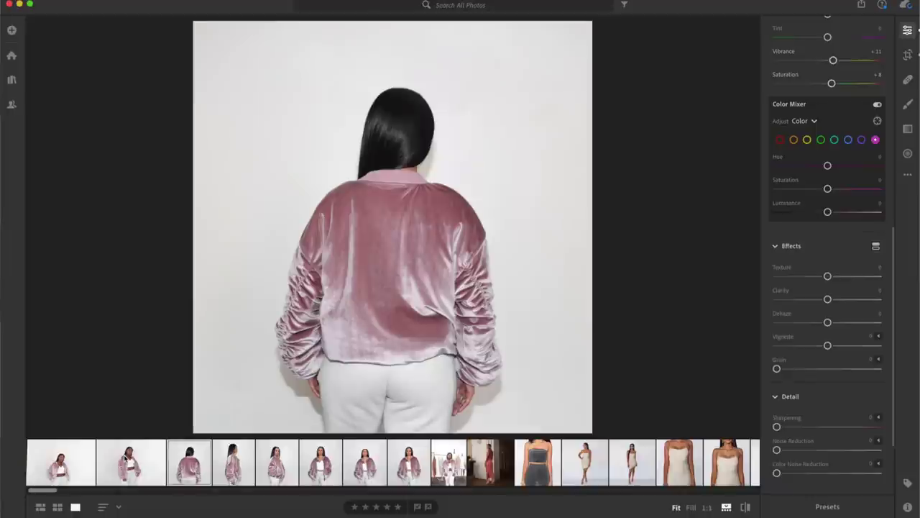
Copy the edit settings from the second-to-last front photo of the pink velvet jacket and paste them onto the last front photo
{"action": "key", "text": "Right"}
{"action": "key", "text": "Right"}
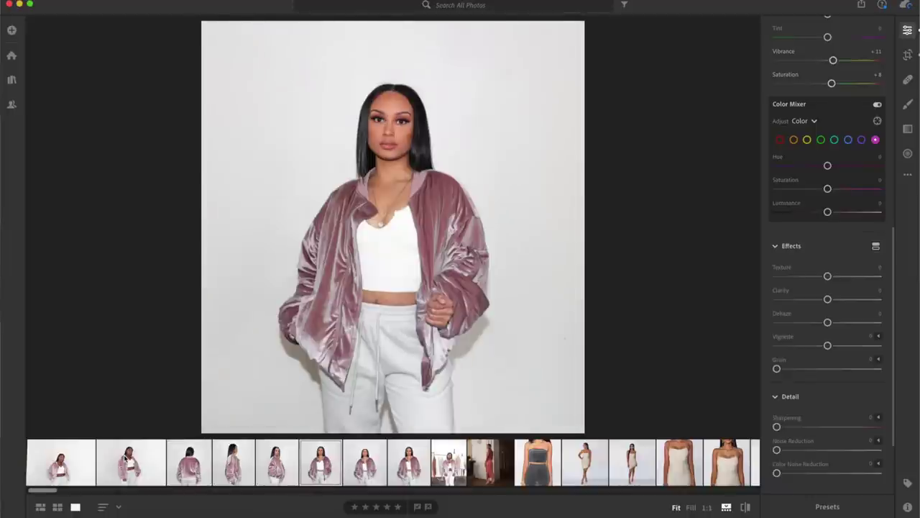
{"action": "key", "text": "Right"}
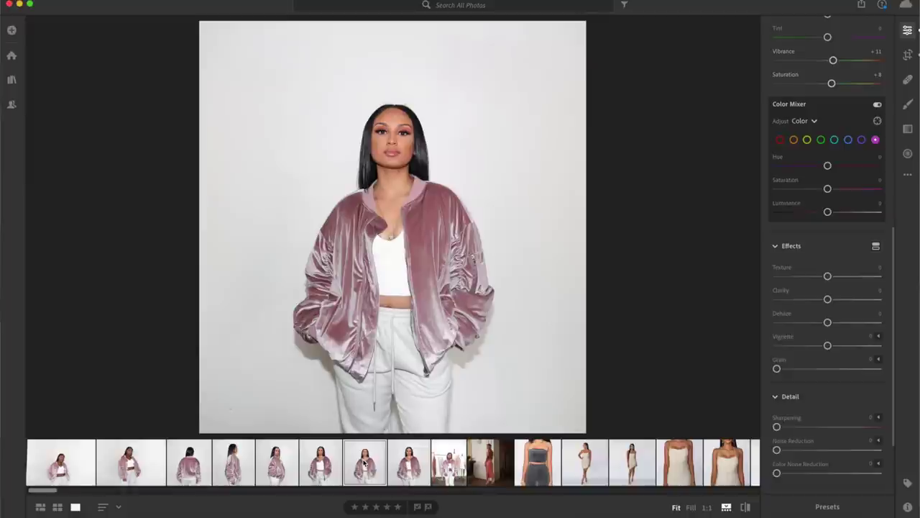
{"action": "key", "text": "super+c"}
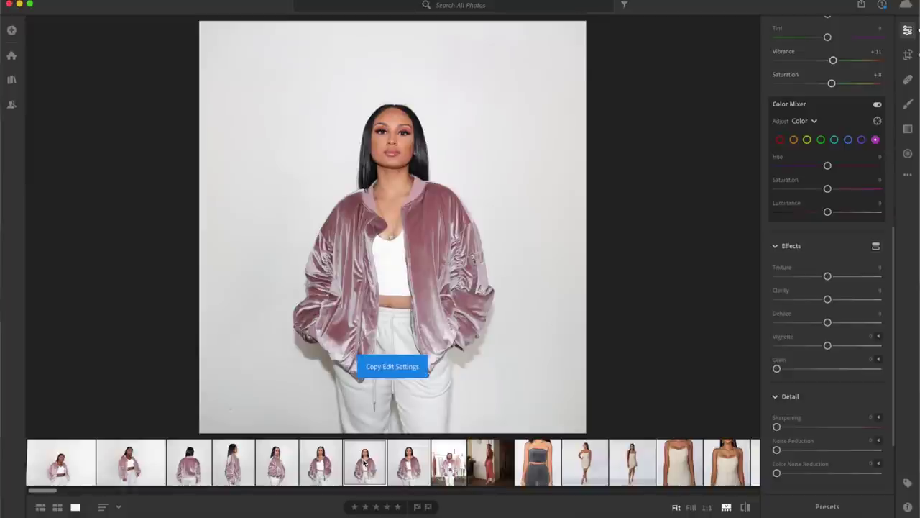
{"action": "left_click", "coordinate": [406, 474]}
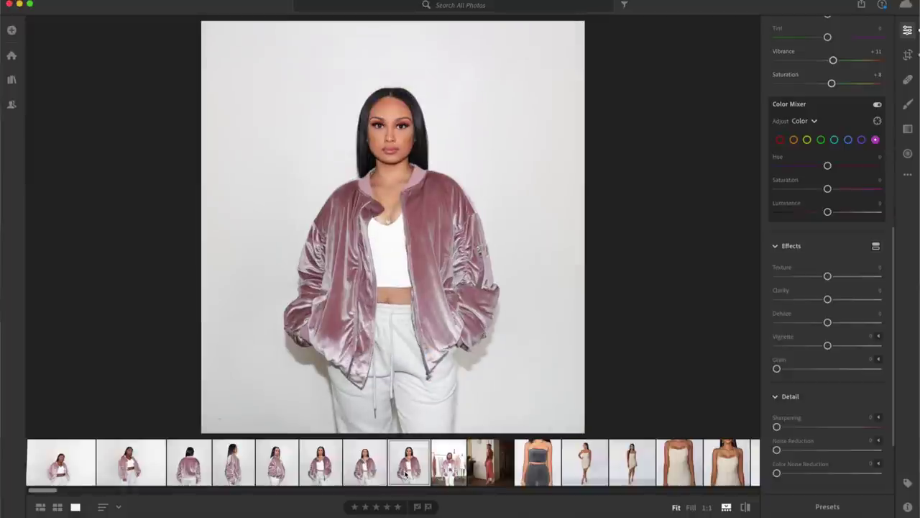
{"action": "key", "text": "super+v"}
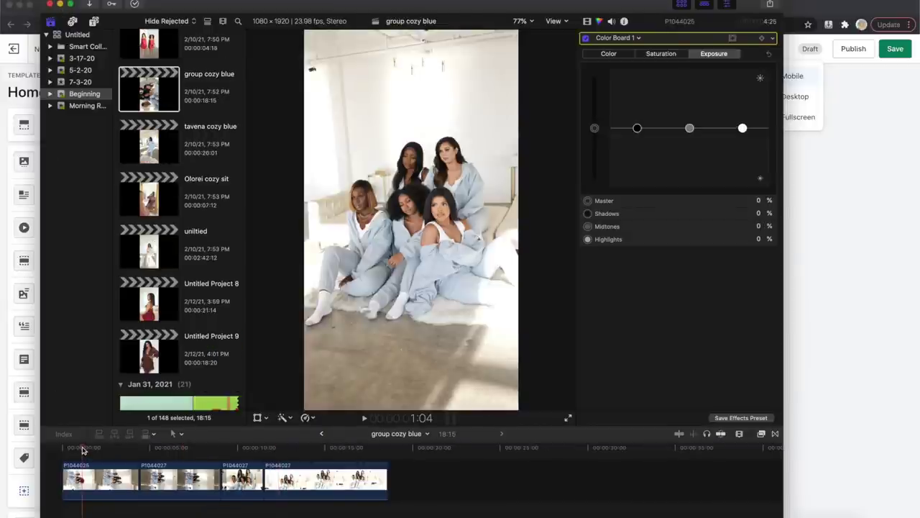
Switch to Final Cut Pro and play the group cozy blue project from the start to review its clips
{"action": "left_click_drag", "start_coordinate": [83, 448], "coordinate": [43, 447]}
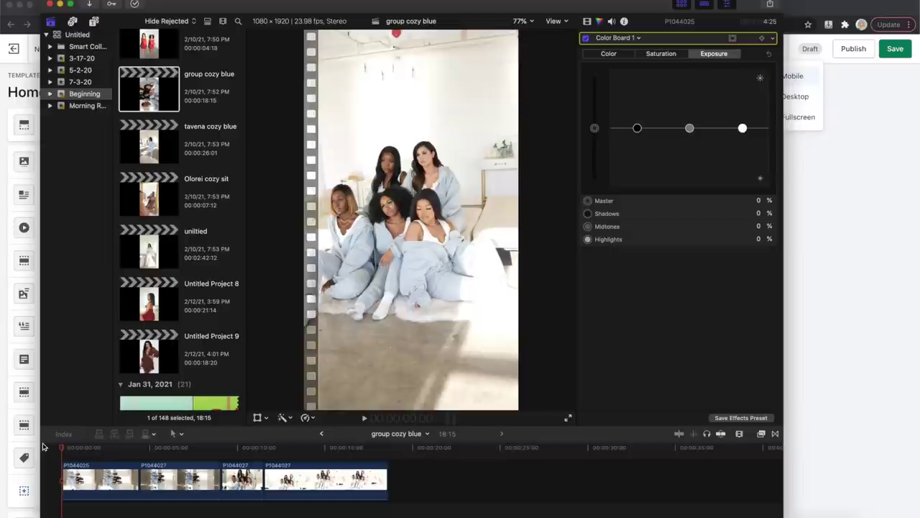
{"action": "key", "text": "space"}
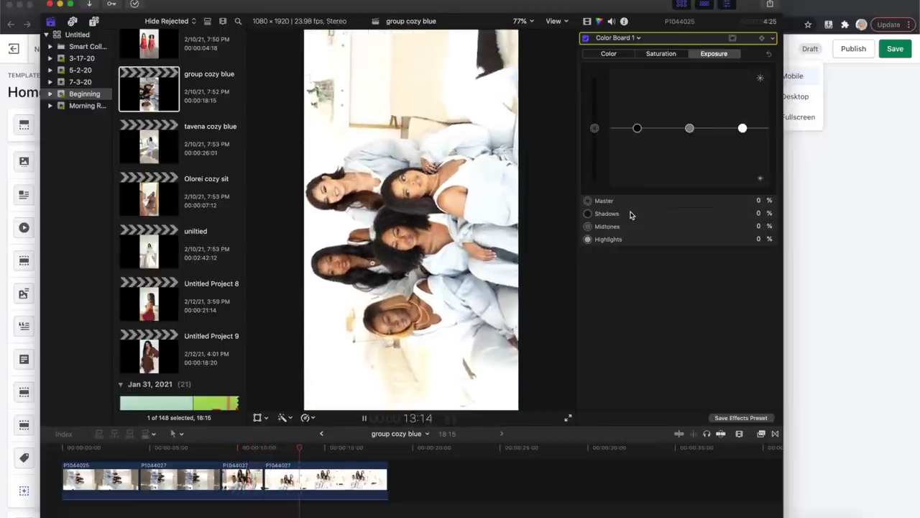
{"action": "key", "text": "space"}
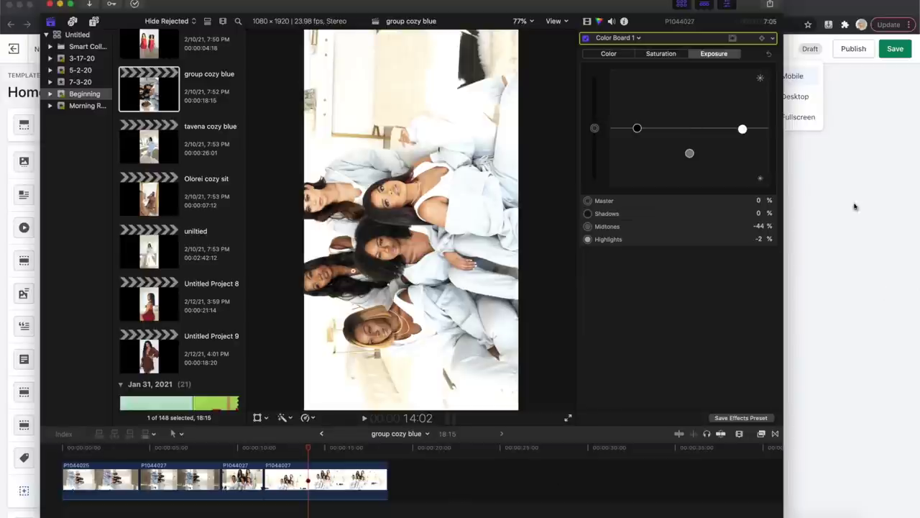
Return to the Shopify theme editor, open the home page's Video section and play its video in the mobile preview
{"action": "left_click", "coordinate": [886, 189]}
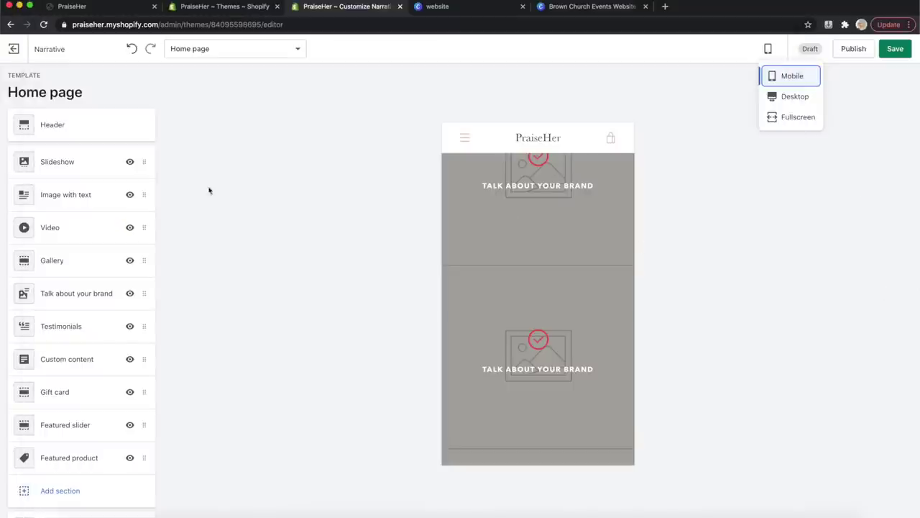
{"action": "left_click", "coordinate": [88, 227]}
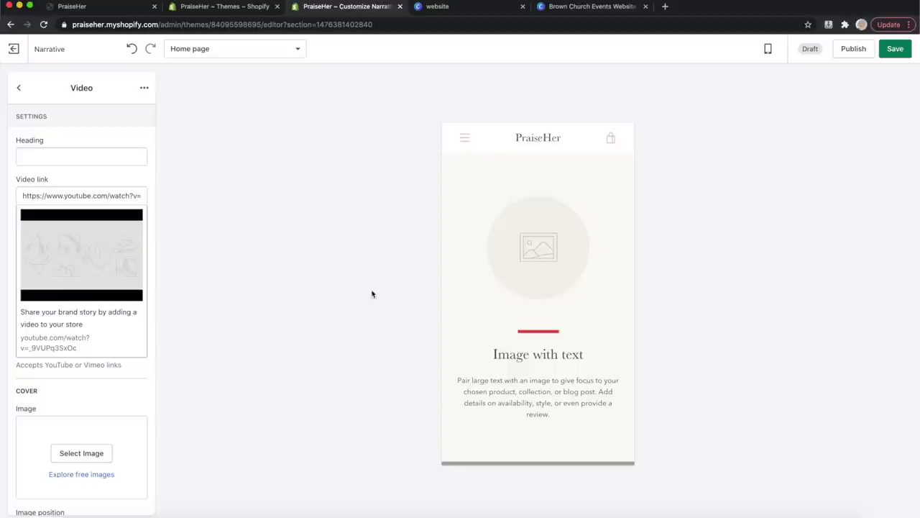
{"action": "scroll", "coordinate": [563, 357], "scroll_direction": "down", "scroll_amount": 5}
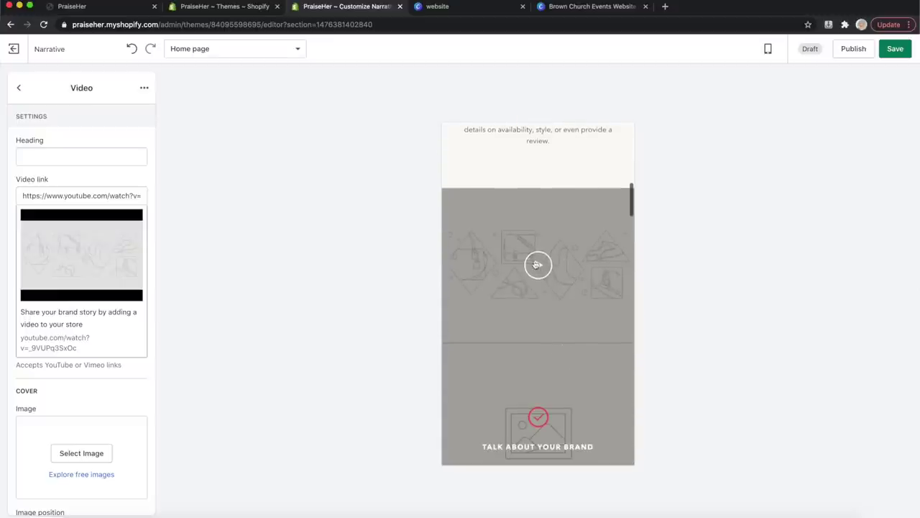
{"action": "left_click", "coordinate": [537, 269]}
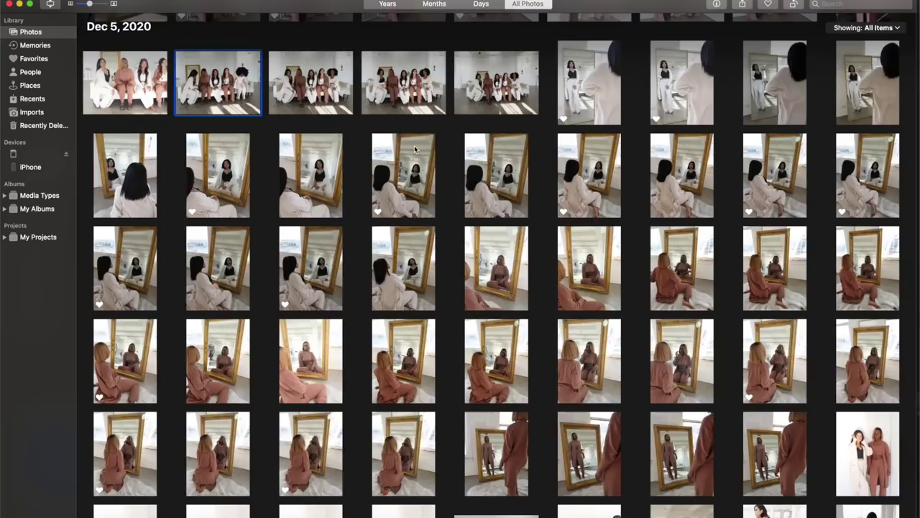
Switch to Photos and look through the full-size Dec 5, 2020 shots of the group on the couch and the model at the mirror
{"action": "double_click", "coordinate": [392, 79]}
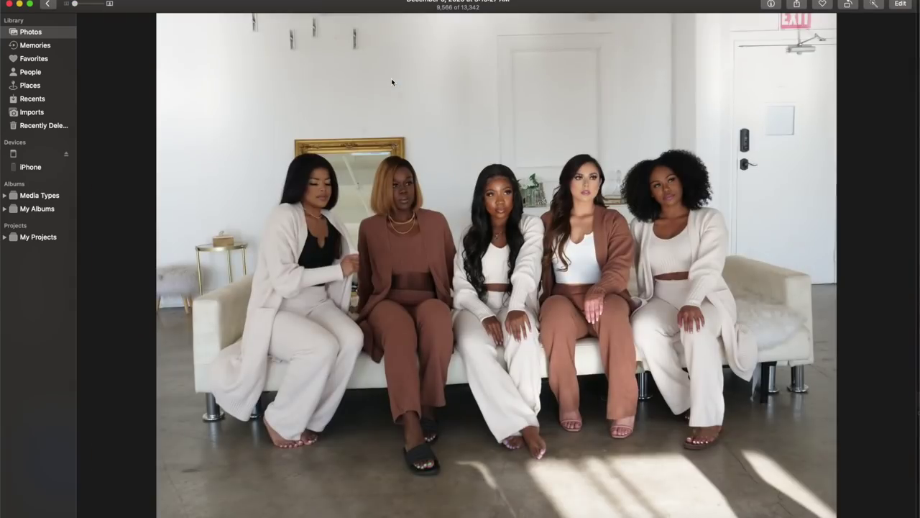
{"action": "key", "text": "Left"}
{"action": "key", "text": "Left"}
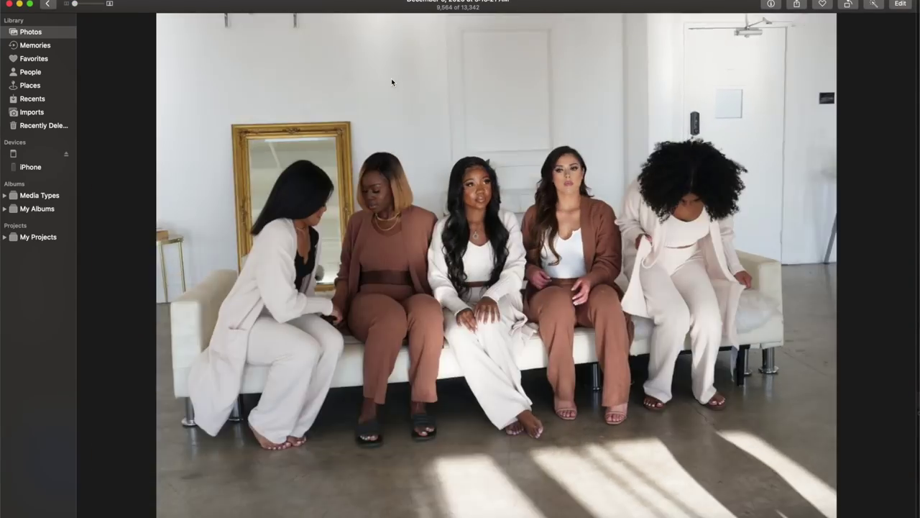
{"action": "key", "text": "Right"}
{"action": "key", "text": "Right"}
{"action": "key", "text": "Right"}
{"action": "key", "text": "Right"}
{"action": "key", "text": "Right"}
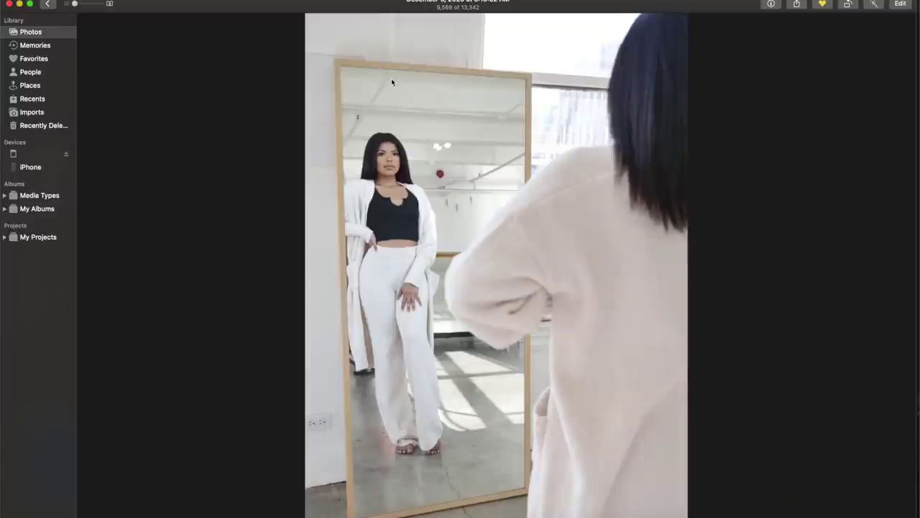
{"action": "key", "text": "Right"}
{"action": "key", "text": "Right"}
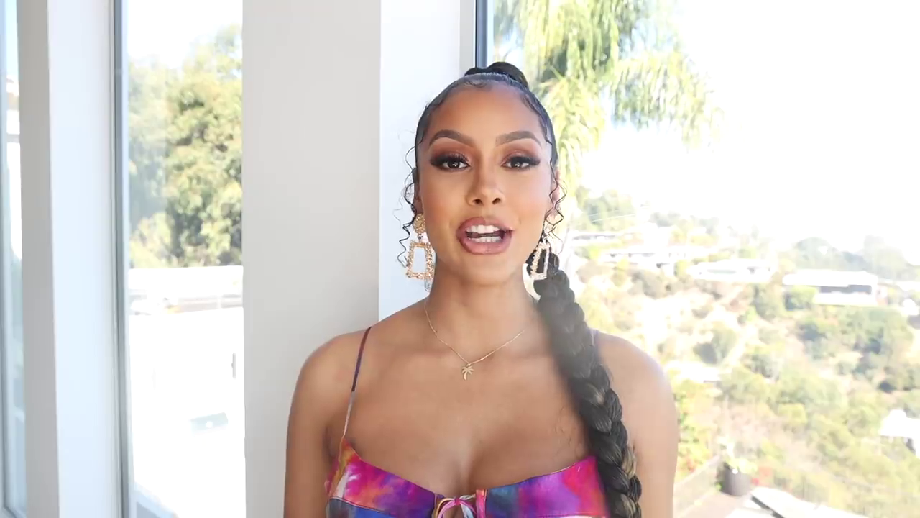